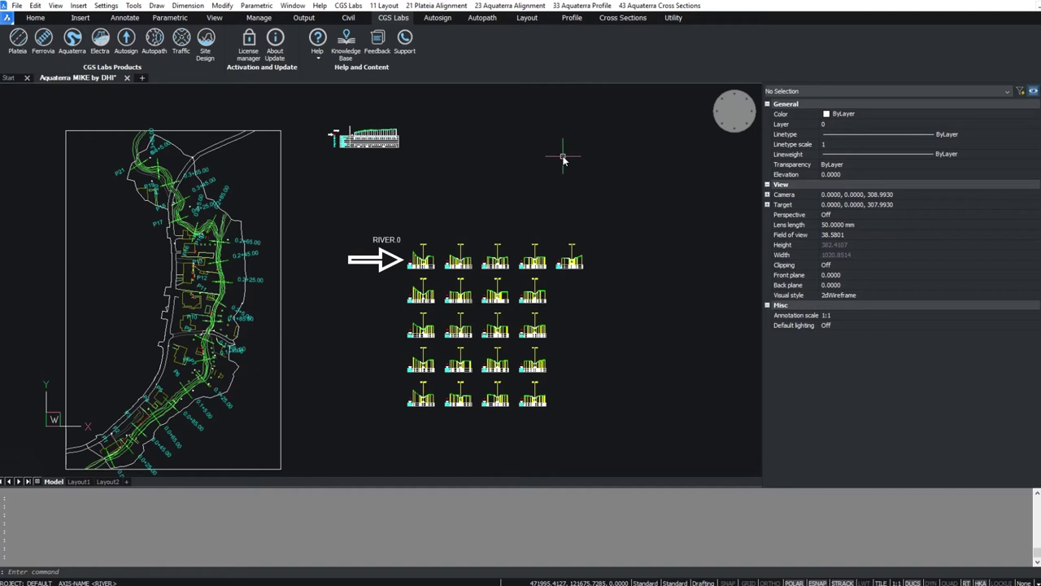
# - Define right levee intersection points for cross-sections P1 to P21, using the terrain end of the line beyond P1's right channel edge
pyautogui.click(620, 18)
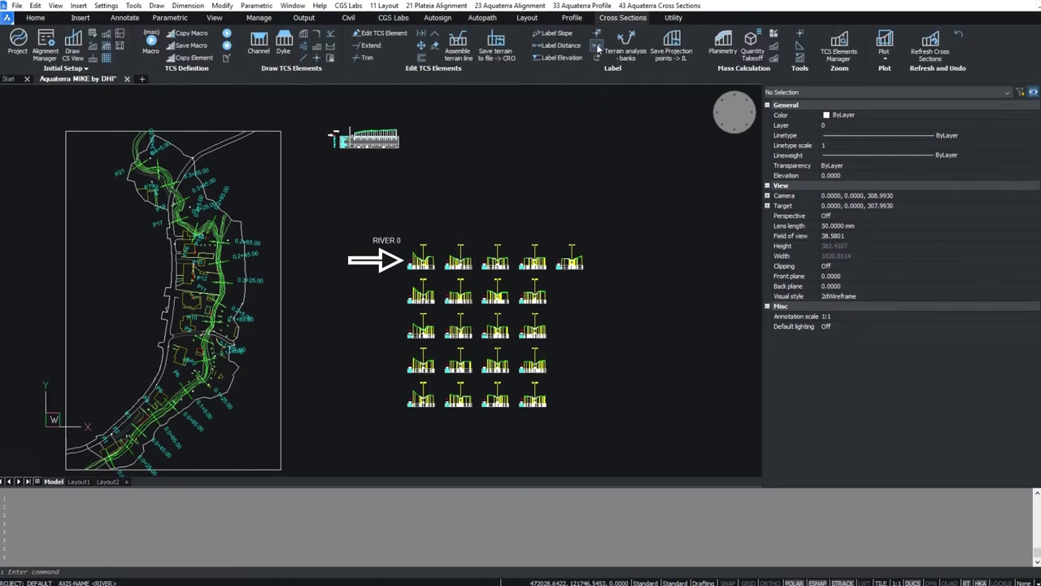
pyautogui.click(598, 47)
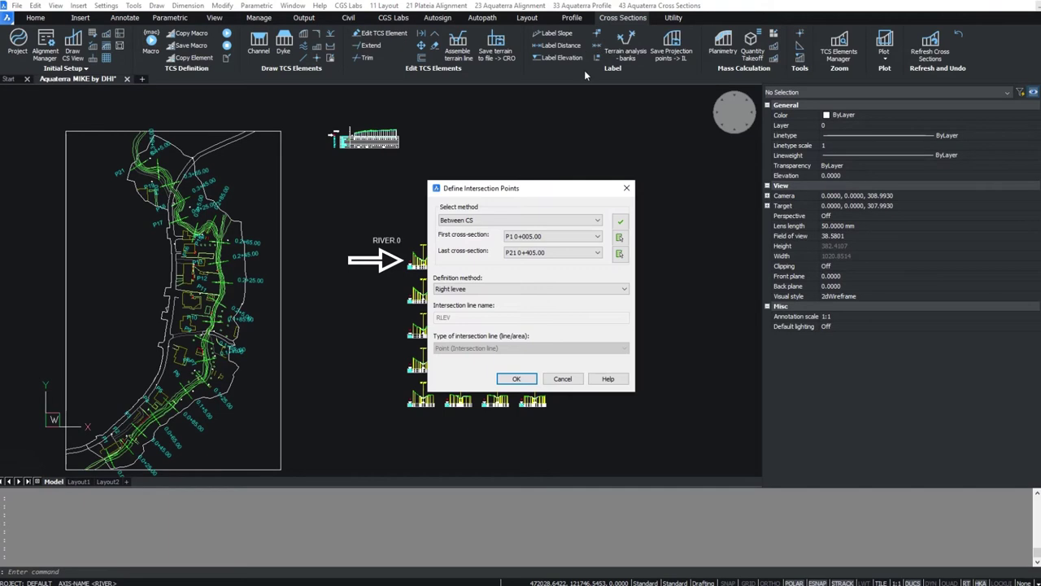
pyautogui.click(476, 289)
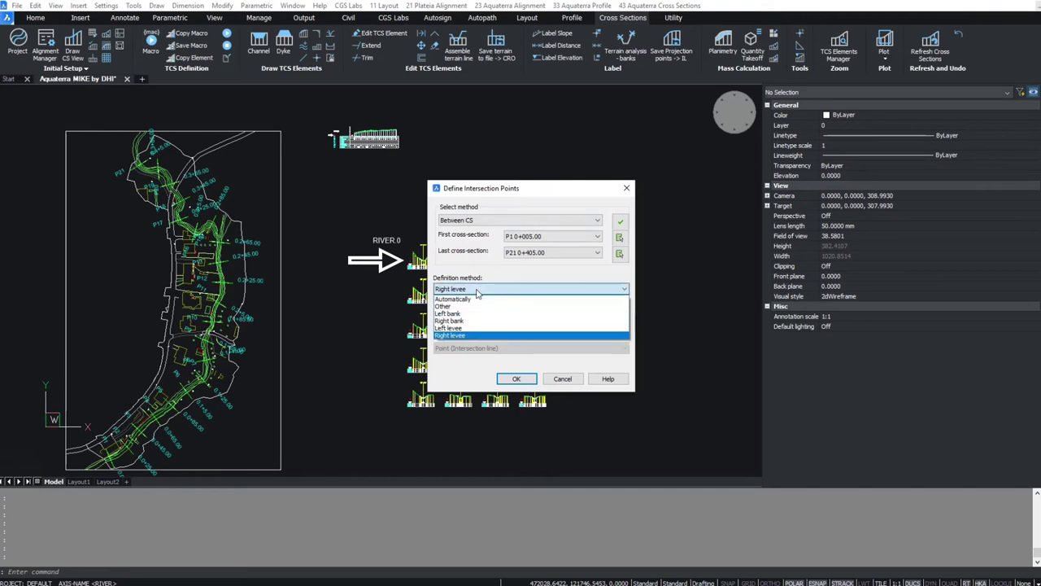
pyautogui.click(462, 336)
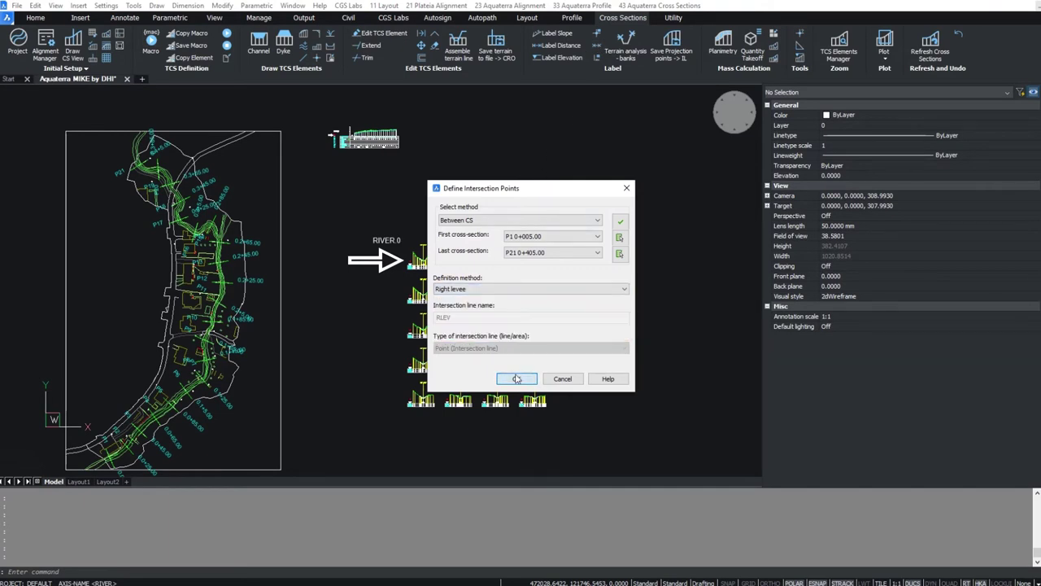
pyautogui.click(516, 378)
pyautogui.scroll(10, 419, 262)
pyautogui.scroll(3, 420, 262)
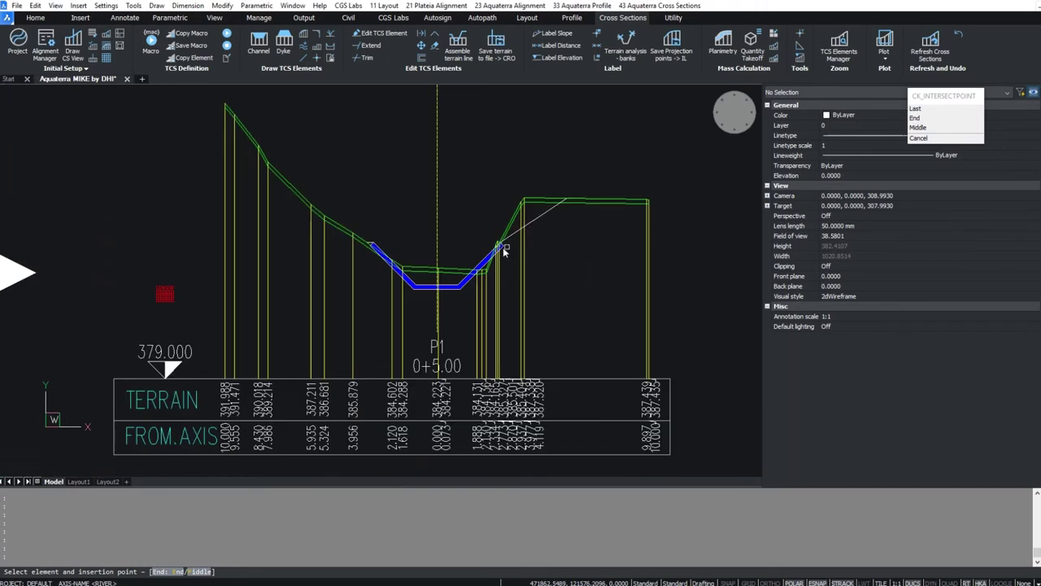
pyautogui.click(551, 207)
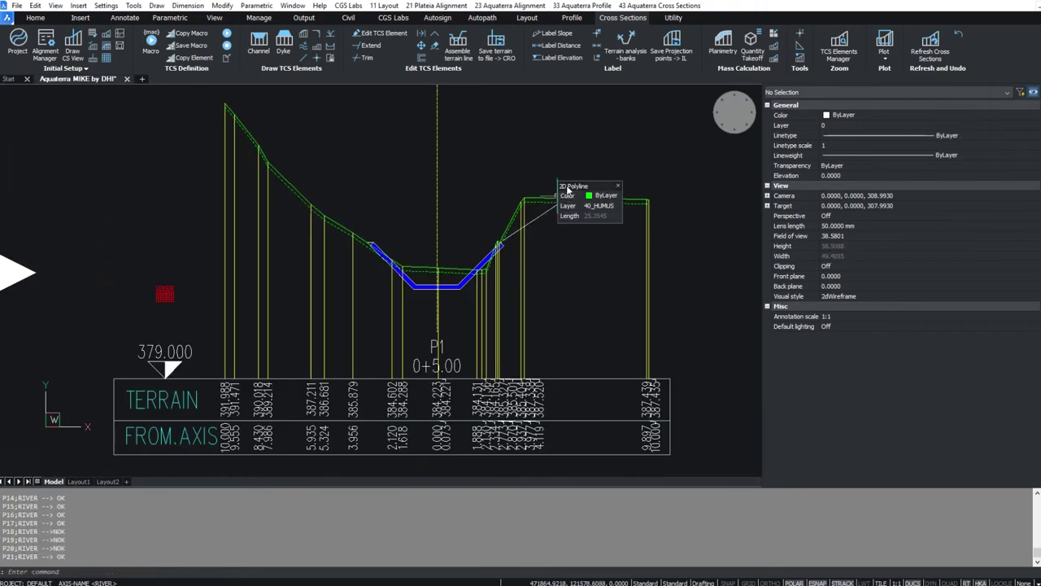
# - Add right levee points only in profiles where they do not exist, using the line beyond P7's right channel edge
pyautogui.scroll(-6, 455, 232)
pyautogui.scroll(-2, 458, 235)
pyautogui.scroll(6, 574, 298)
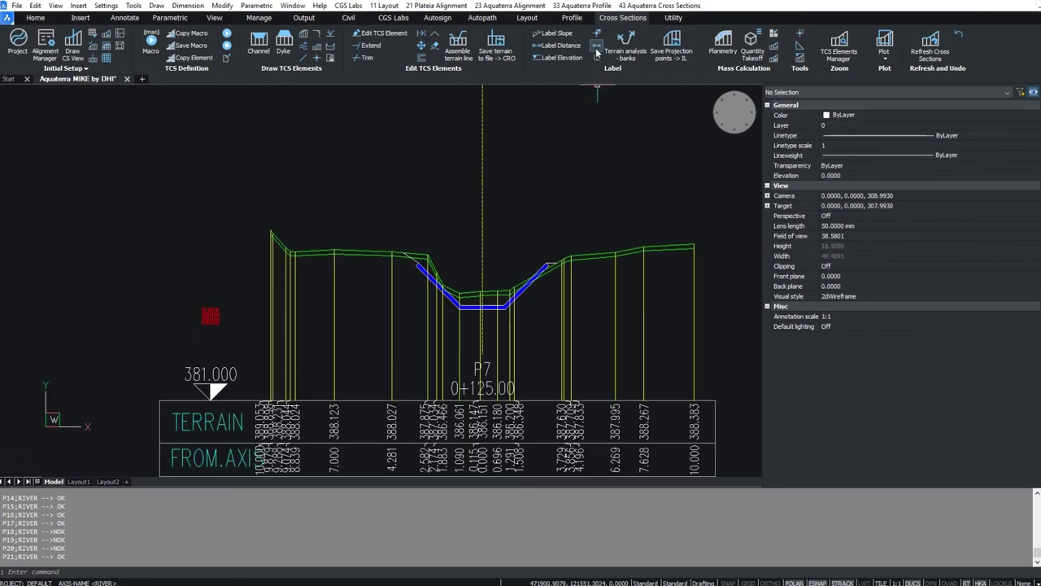
pyautogui.press('Return')
pyautogui.press('Return')
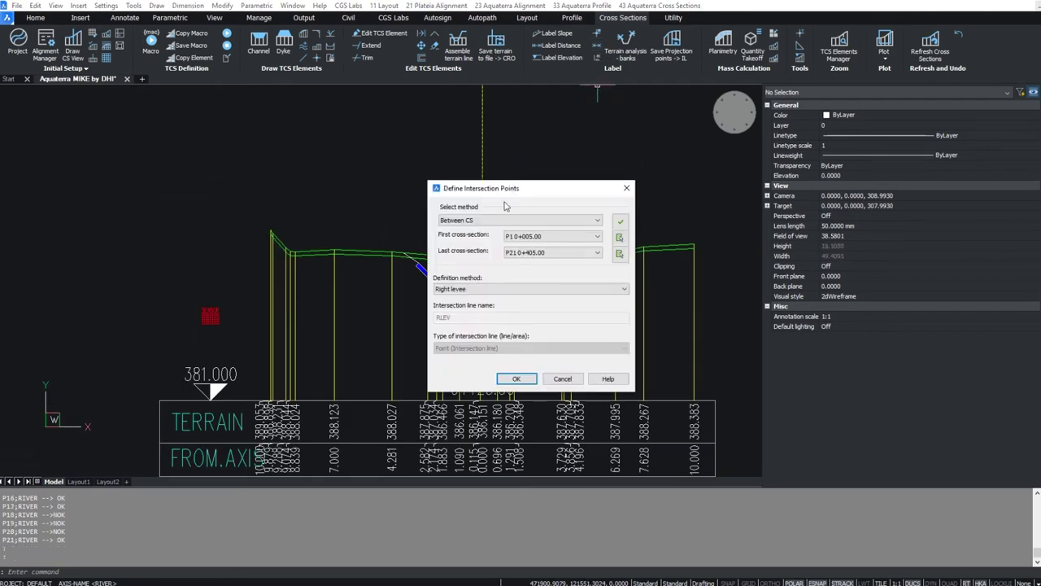
pyautogui.click(515, 378)
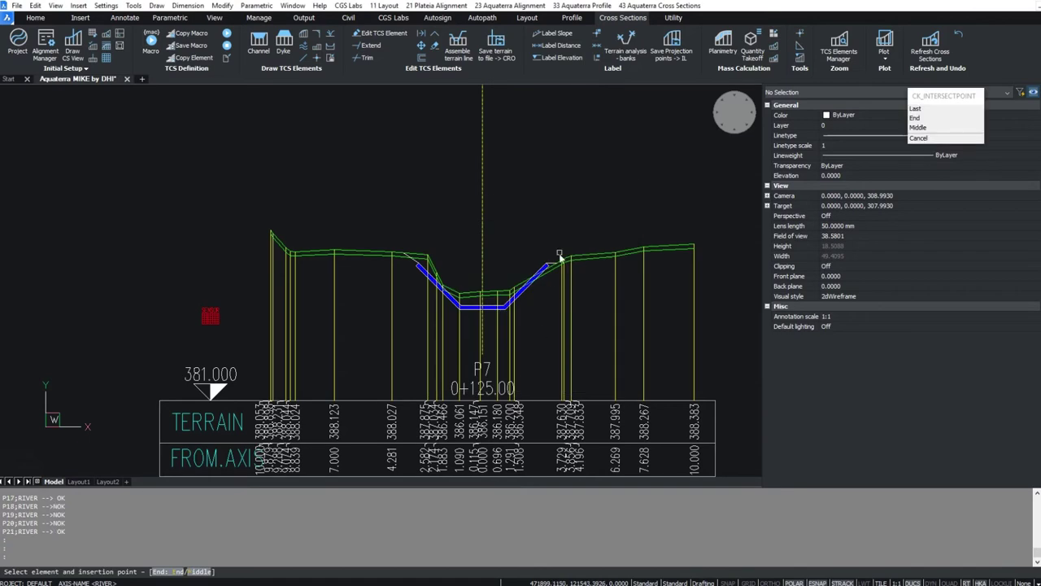
pyautogui.scroll(3, 545, 281)
pyautogui.click(545, 282)
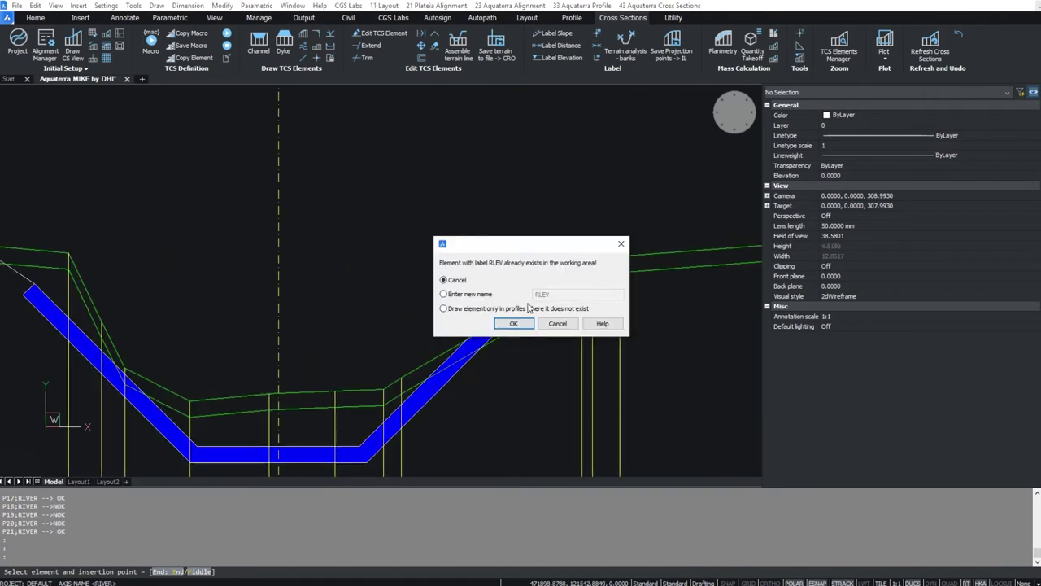
pyautogui.click(522, 309)
pyautogui.click(509, 324)
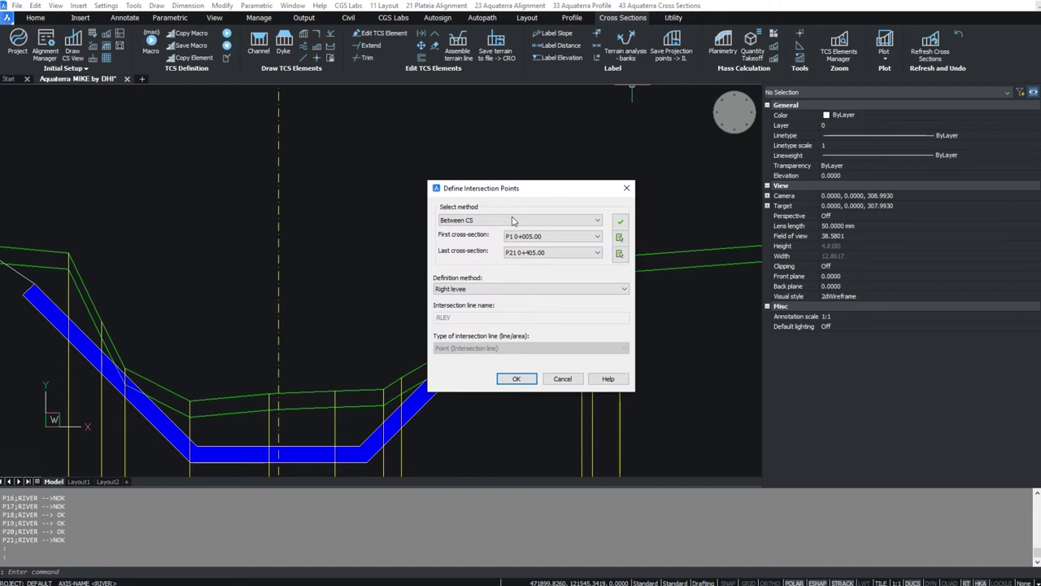
# - Define left levee points for cross-sections P1 to P21 at the terrain end of the line beyond P7's left channel edge
pyautogui.click(466, 290)
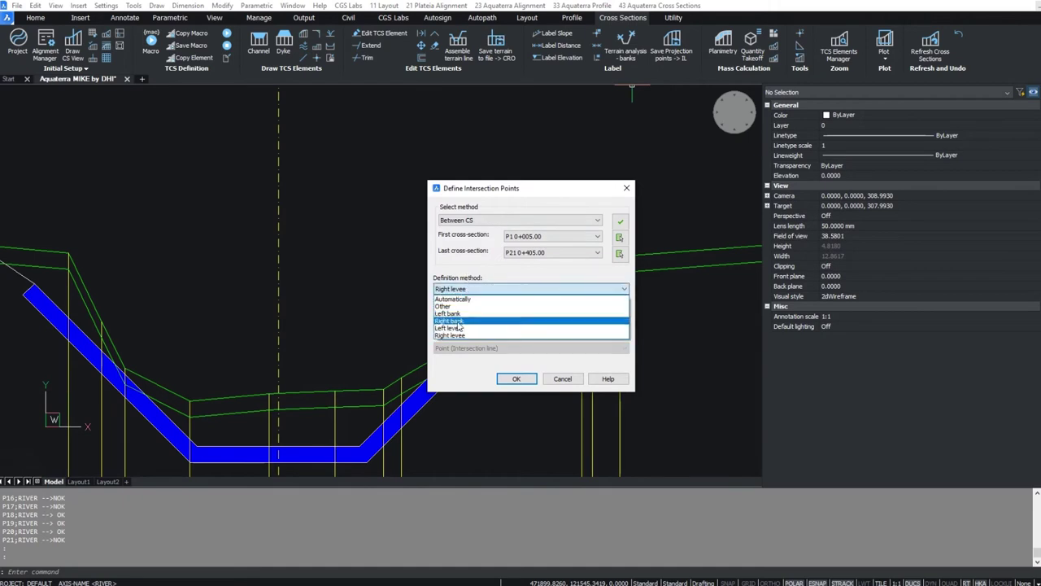
pyautogui.click(459, 328)
pyautogui.click(506, 377)
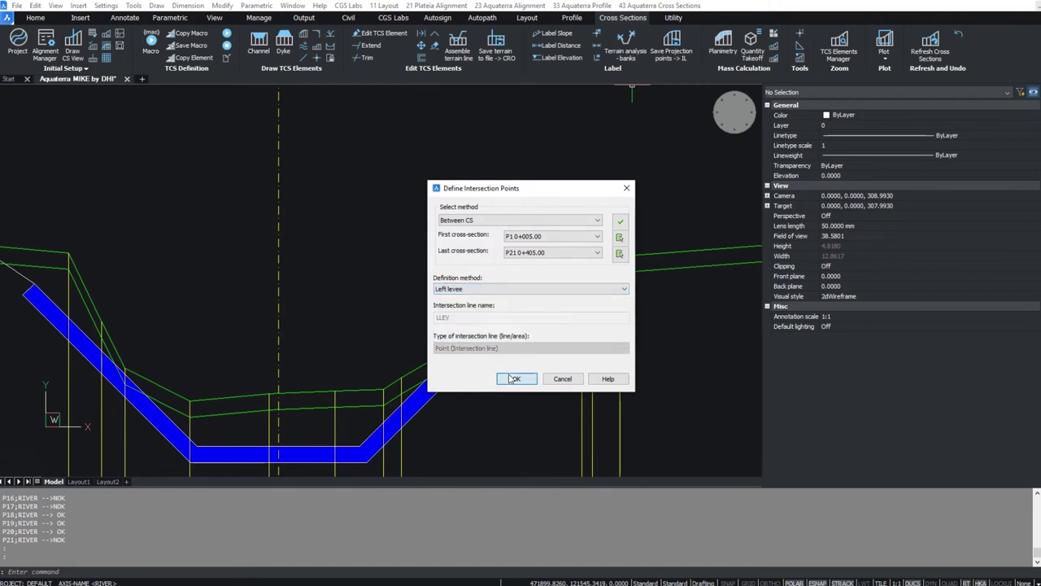
pyautogui.scroll(-3, 529, 284)
pyautogui.scroll(4, 268, 277)
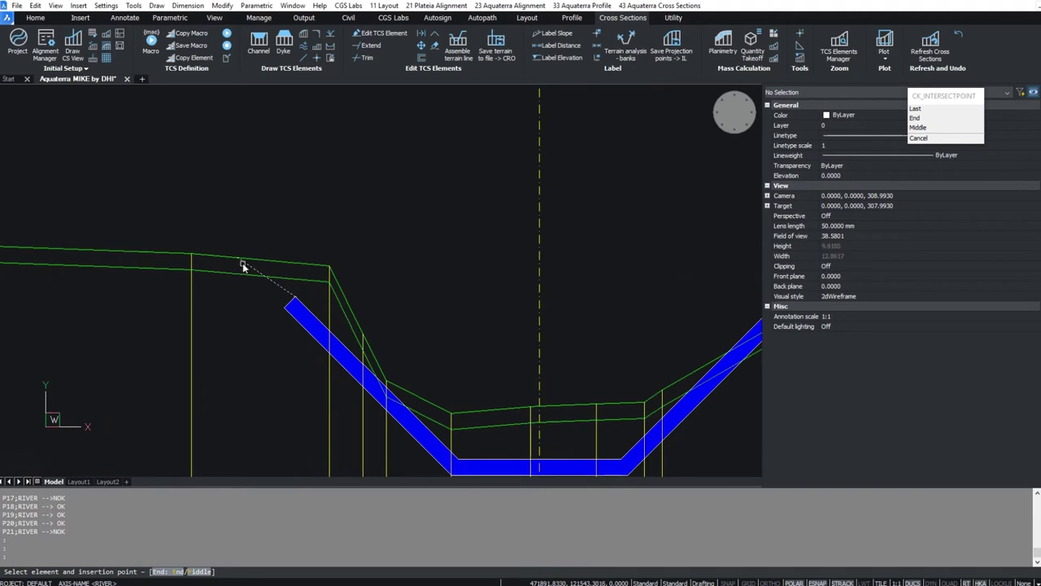
pyautogui.click(243, 263)
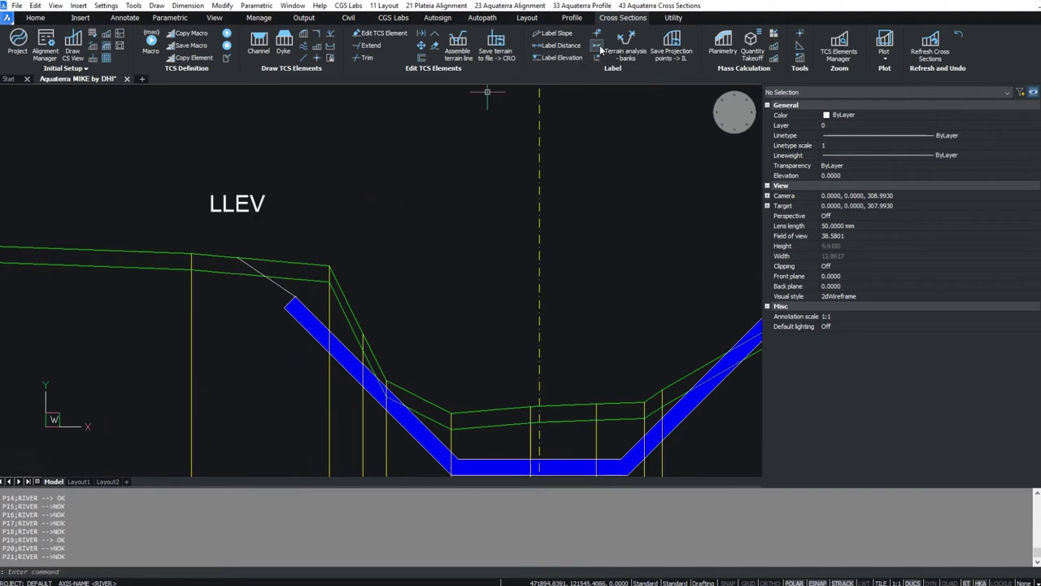
# - Add left levee points only in profiles where they do not exist, using the terrain end of P1's short left line
pyautogui.press('Escape')
pyautogui.press('Escape')
pyautogui.press('Return')
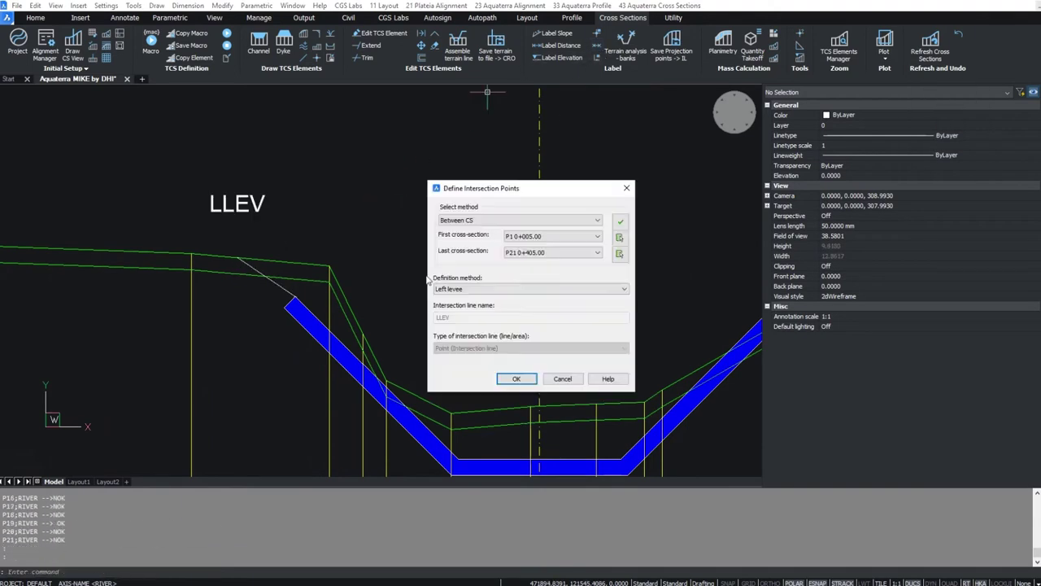
pyautogui.click(515, 378)
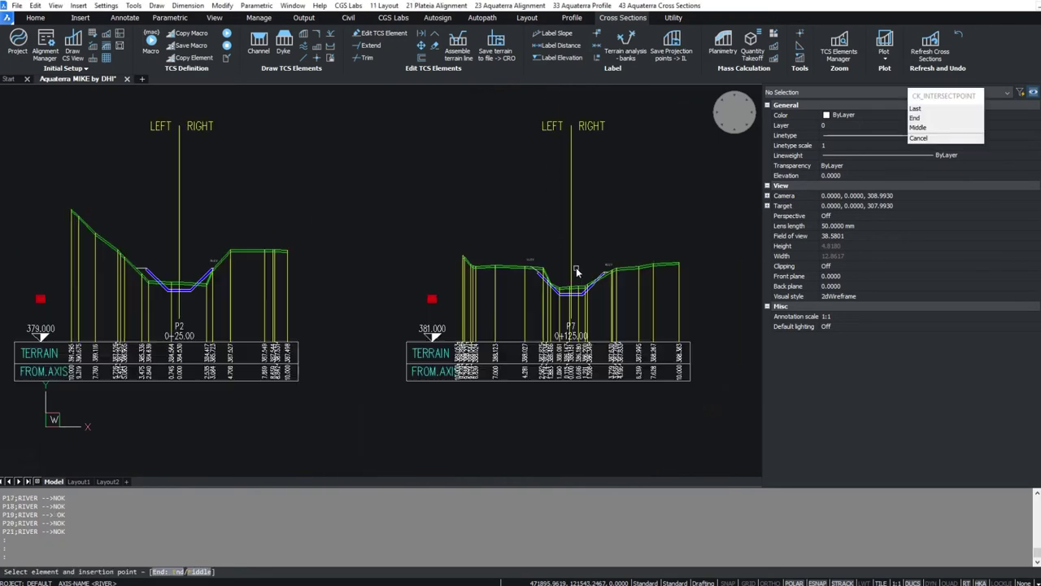
pyautogui.scroll(-3, 389, 145)
pyautogui.scroll(10, 390, 151)
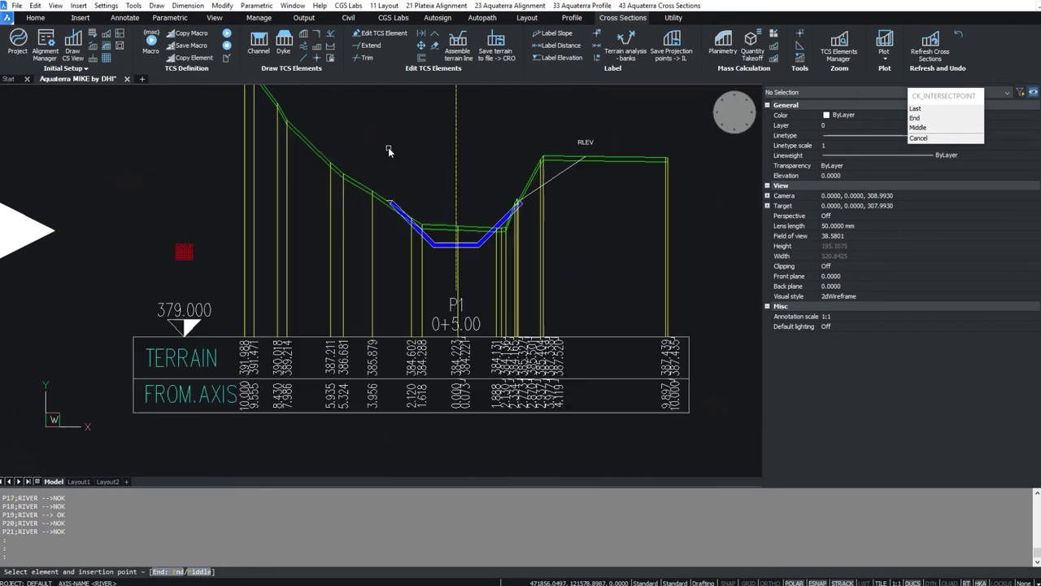
pyautogui.scroll(5, 388, 226)
pyautogui.click(394, 269)
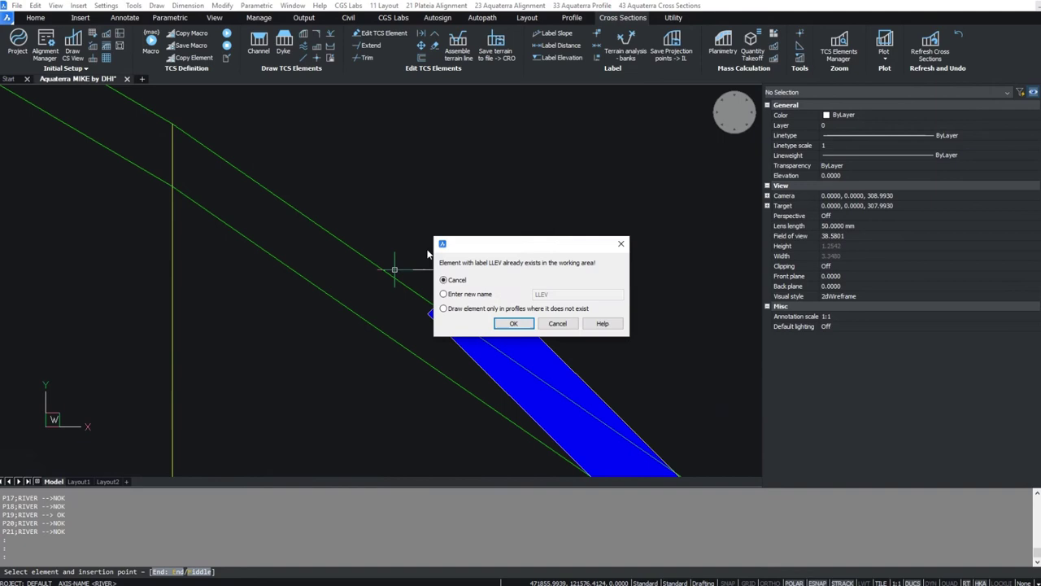
pyautogui.click(469, 310)
pyautogui.click(511, 323)
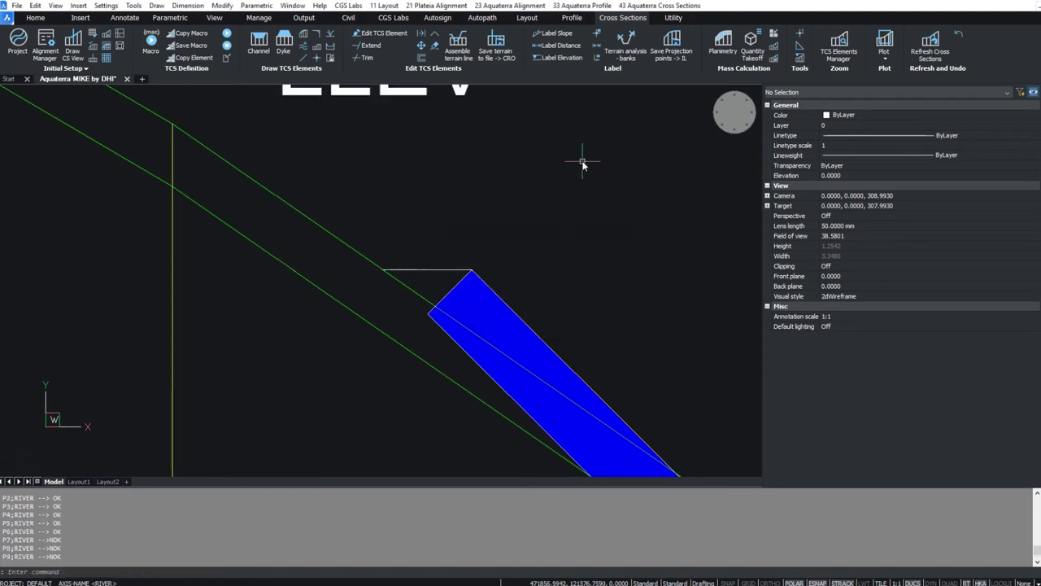
# - Define left bank points for cross-sections P1 to P21 at the upper left corner of the channel in P1
pyautogui.scroll(-3, 536, 154)
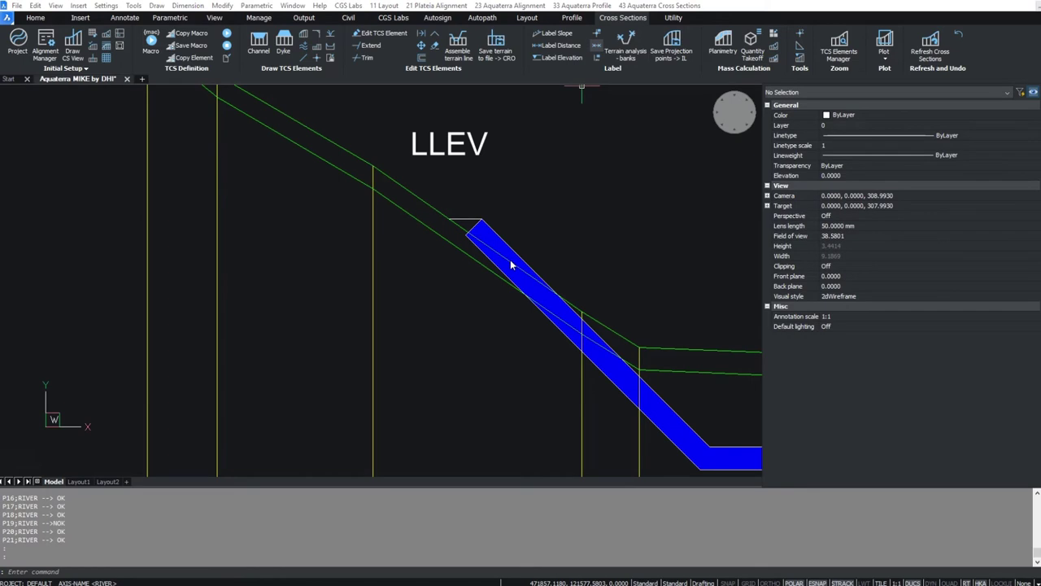
pyautogui.press('Return')
pyautogui.click(476, 289)
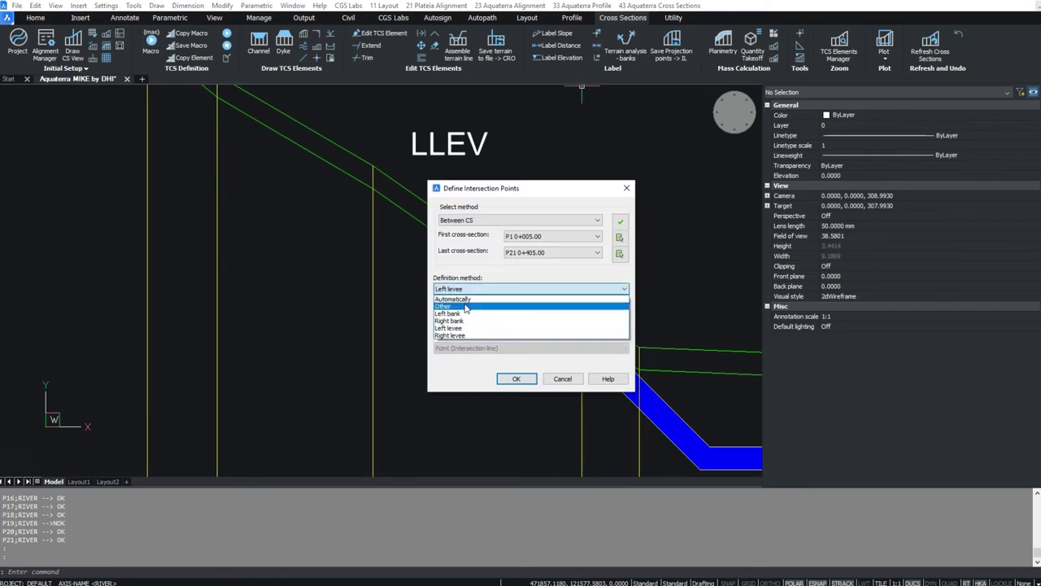
pyautogui.click(461, 316)
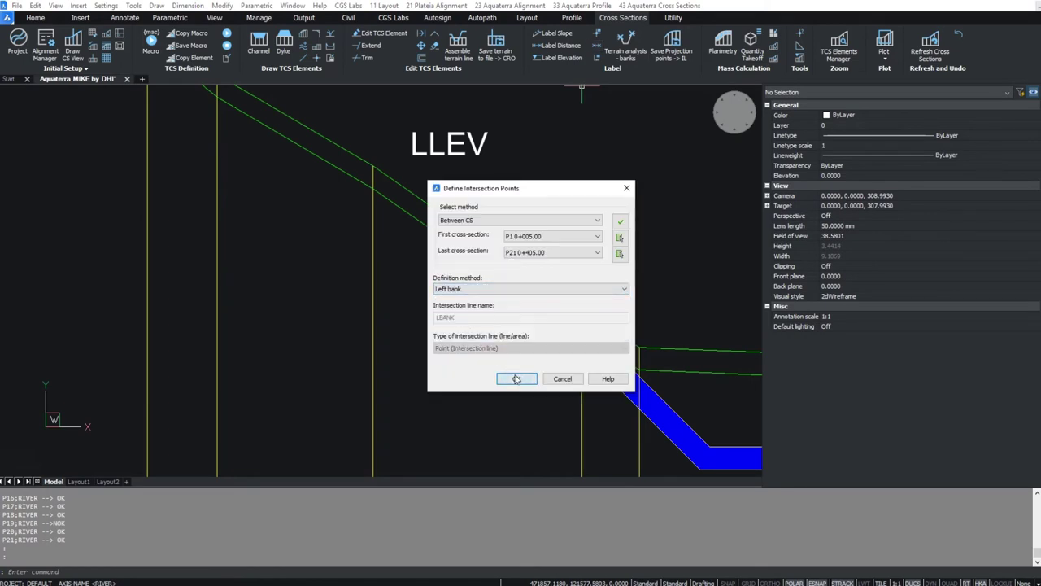
pyautogui.click(515, 378)
pyautogui.click(483, 222)
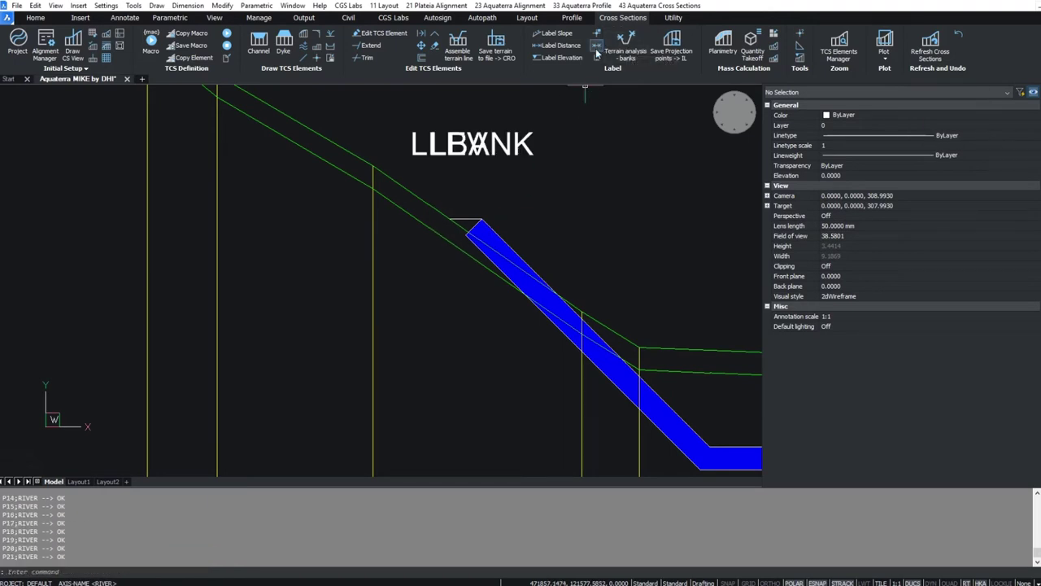
# - Define right bank points for cross-sections P1 to P21 at the upper right corner of the channel in P1
pyautogui.press('Escape')
pyautogui.press('Escape')
pyautogui.press('Return')
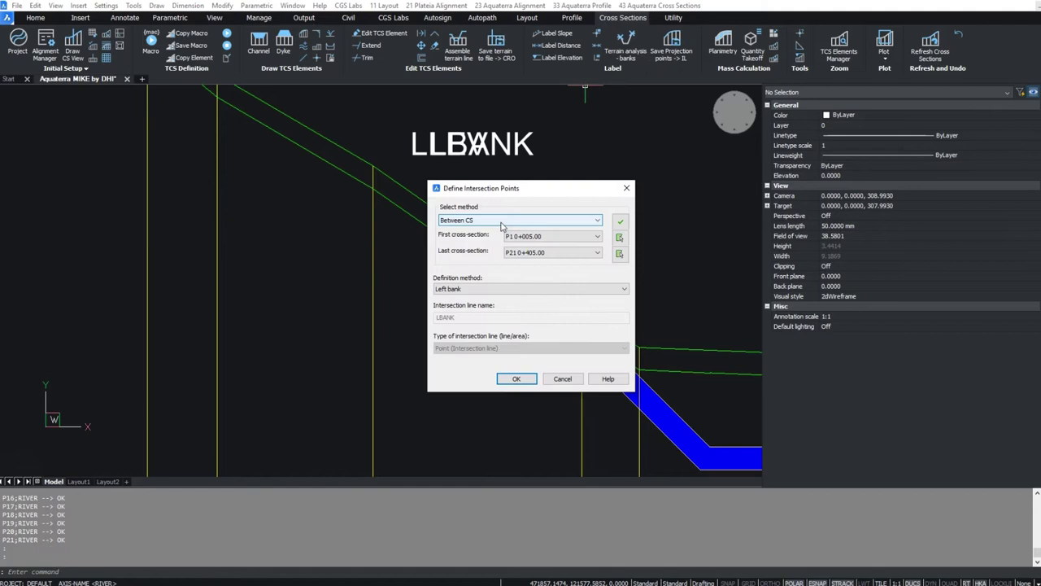
pyautogui.click(461, 289)
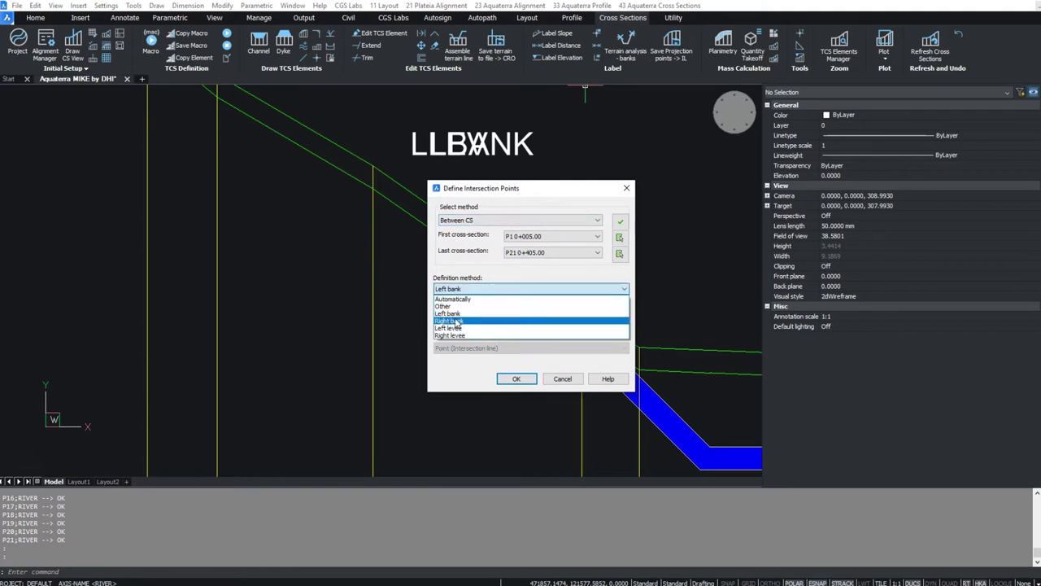
pyautogui.click(452, 310)
pyautogui.click(516, 378)
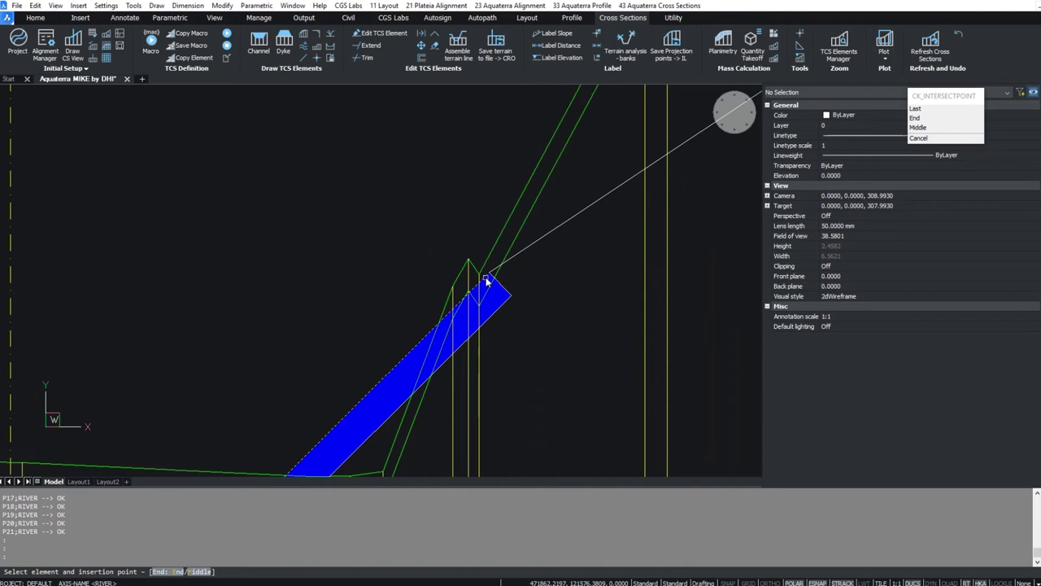
pyautogui.click(494, 281)
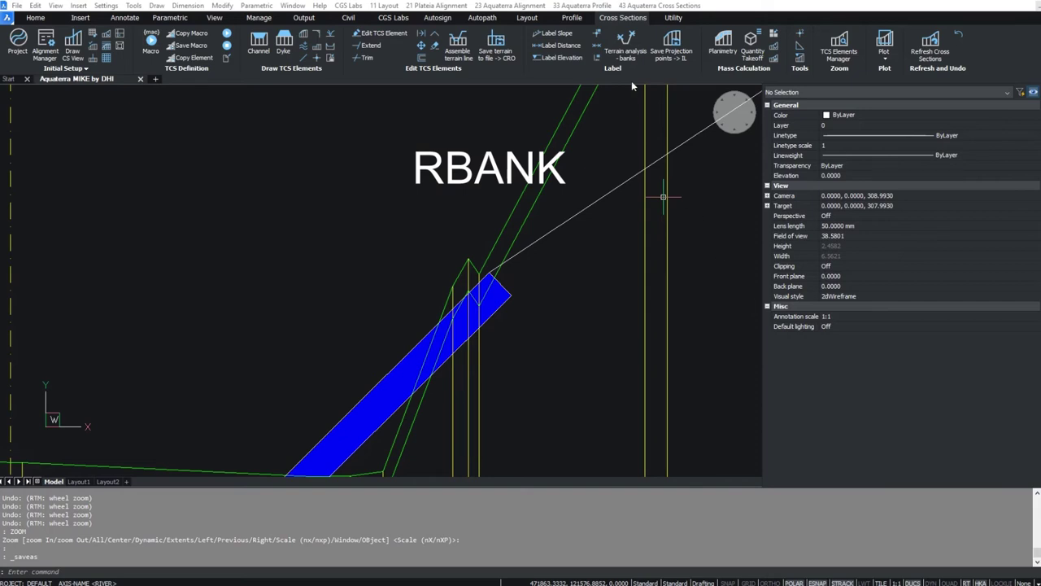
# - Choose the channel, left and right dykes, and left and right embankments in P1 and P7 as TCS elements for assembling the terrain line
pyautogui.click(457, 44)
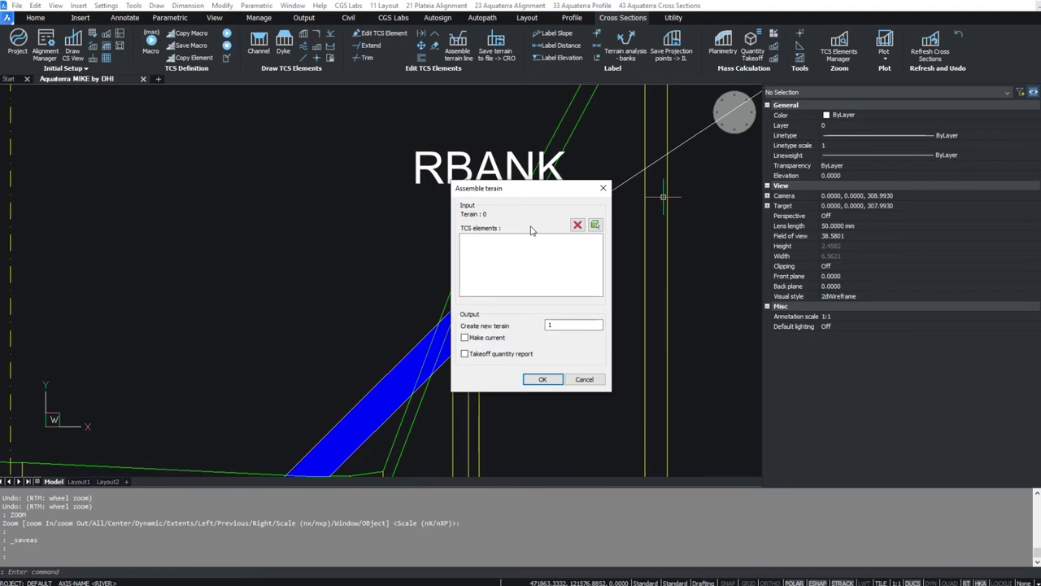
pyautogui.click(600, 225)
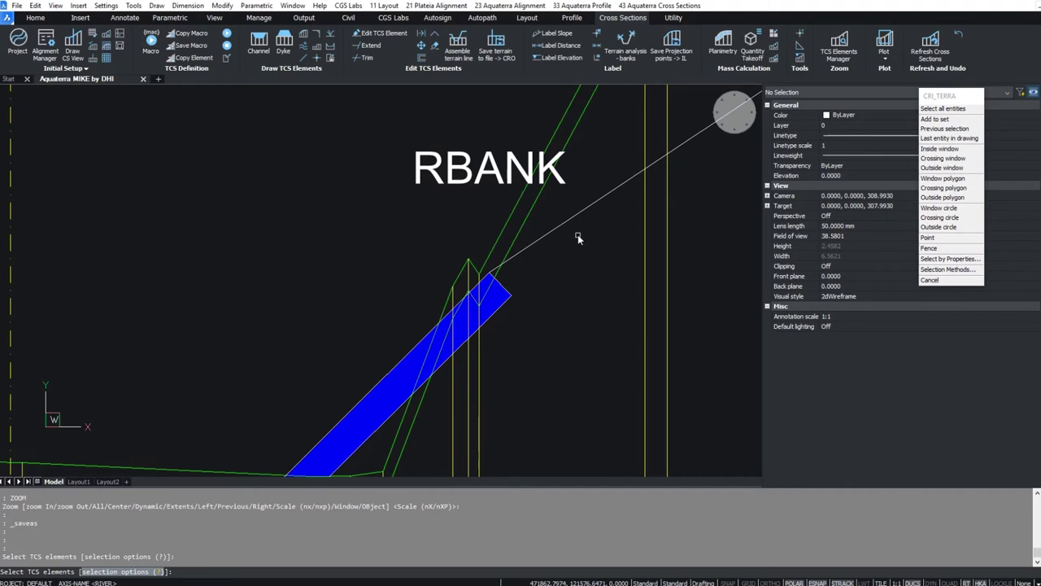
pyautogui.scroll(-3, 578, 239)
pyautogui.scroll(-2, 578, 240)
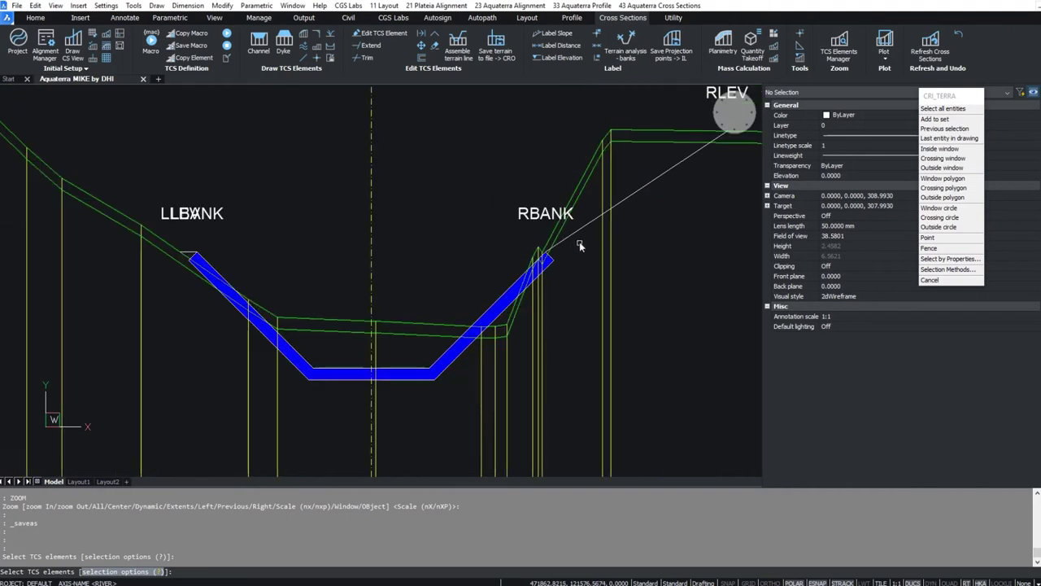
pyautogui.click(187, 257)
pyautogui.click(196, 260)
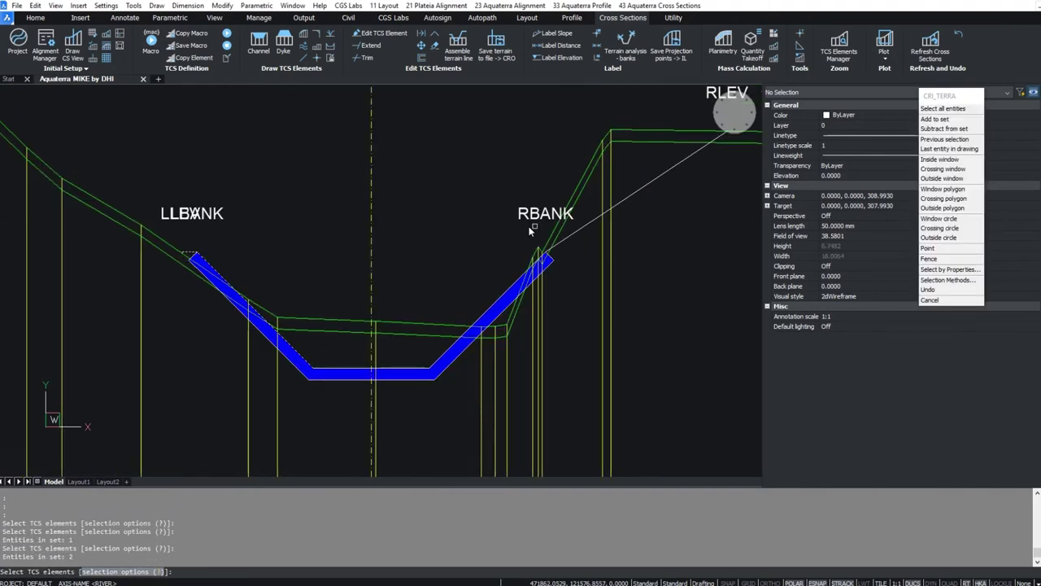
pyautogui.click(599, 216)
pyautogui.scroll(-8, 482, 175)
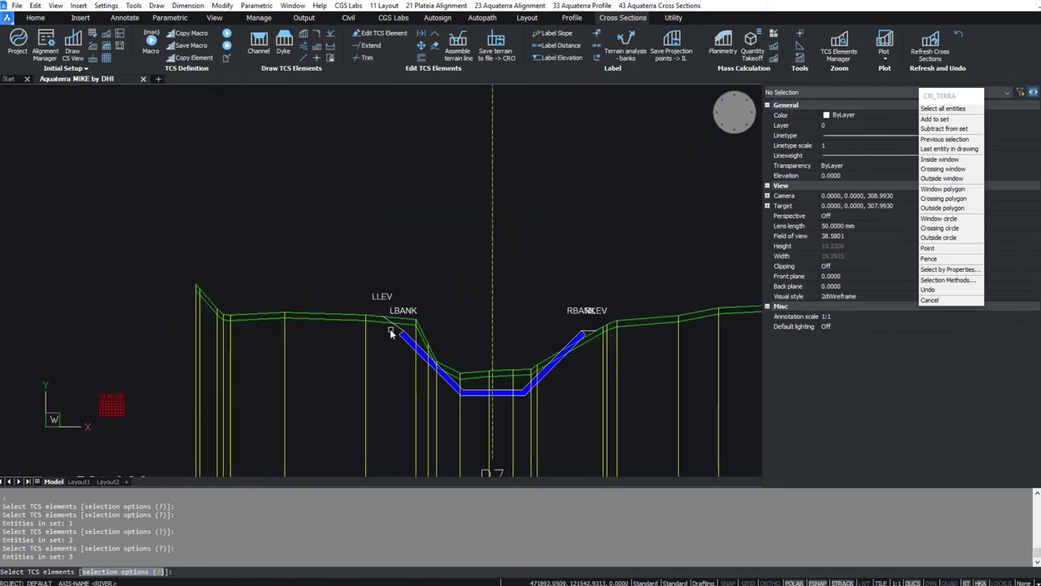
pyautogui.click(391, 333)
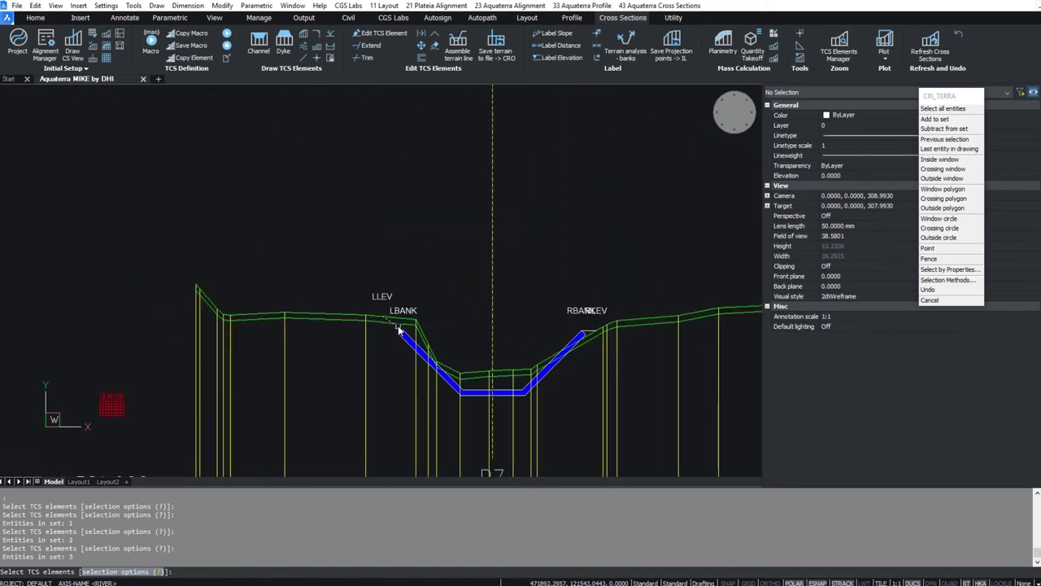
pyautogui.click(584, 330)
pyautogui.press('Return')
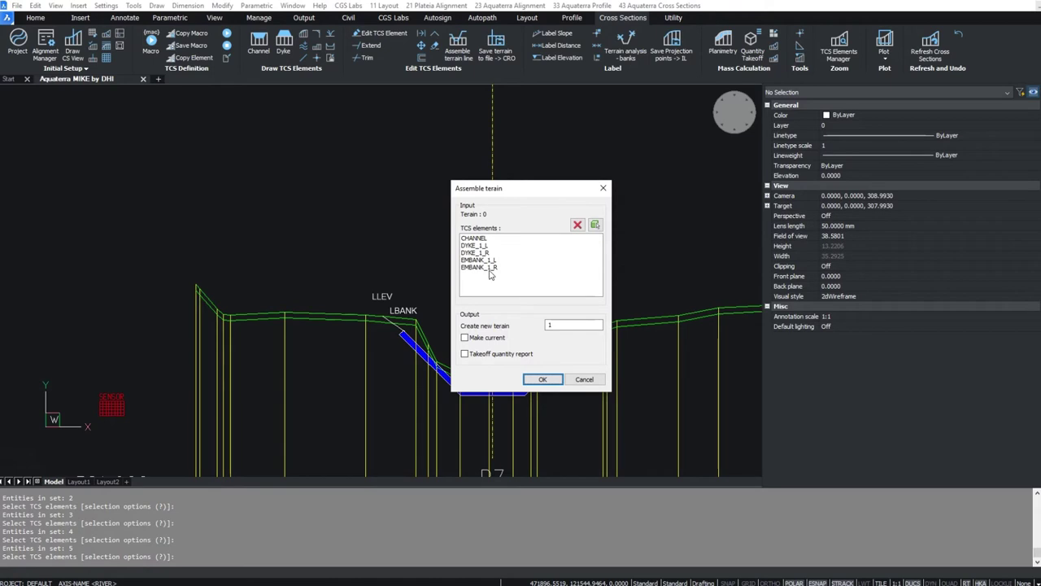
# - Assemble the chosen TCS elements into a new terrain named RIVER and make it current
pyautogui.doubleClick(546, 325)
pyautogui.click(464, 338)
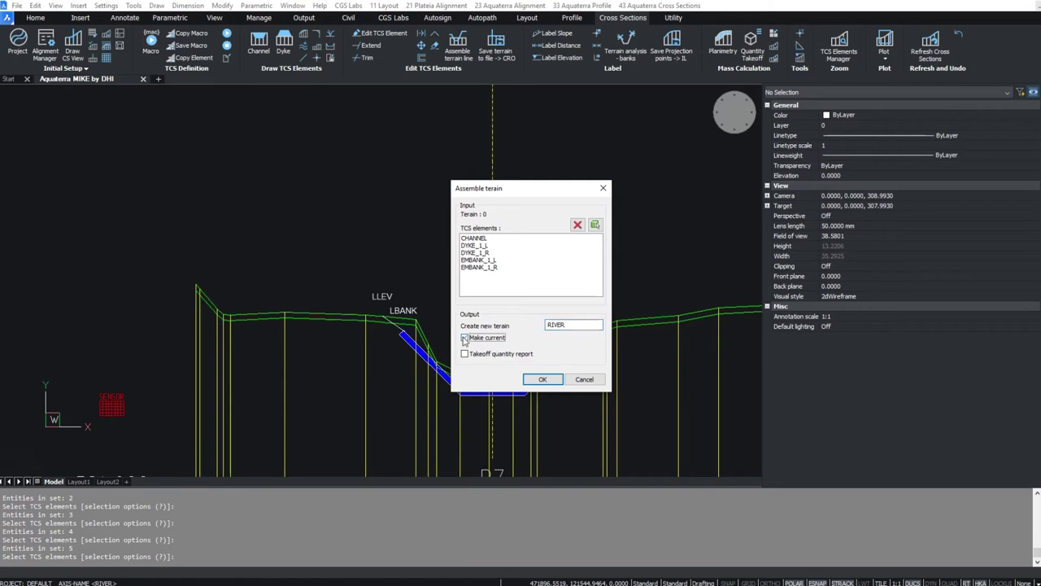
pyautogui.click(539, 380)
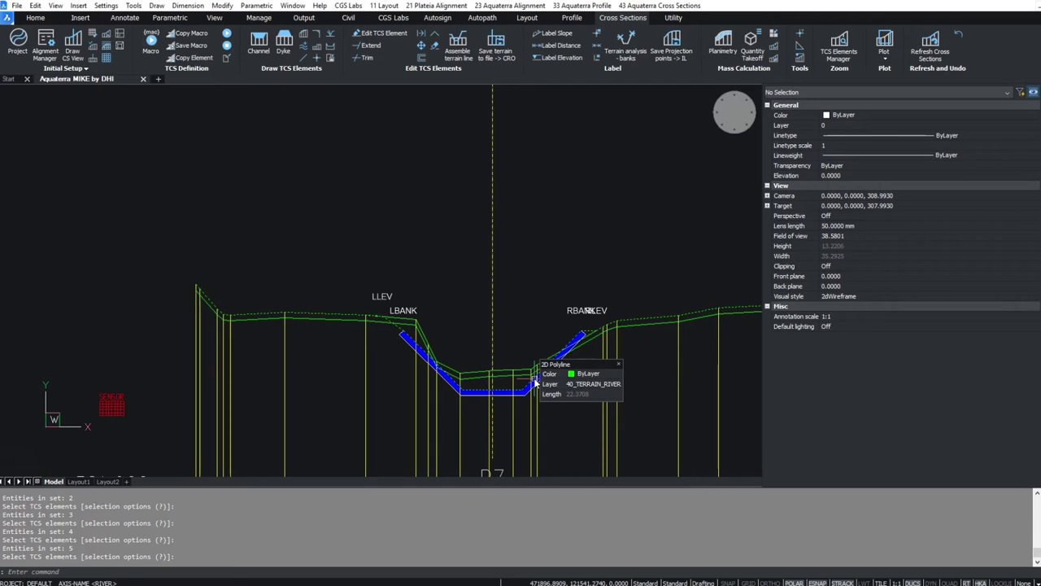
pyautogui.click(673, 18)
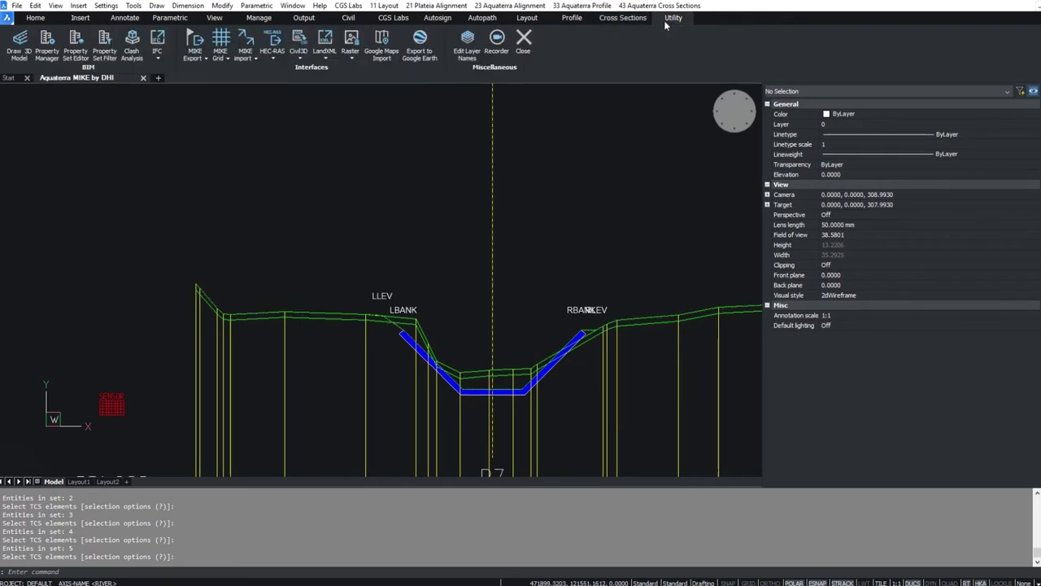
pyautogui.click(204, 60)
pyautogui.click(213, 76)
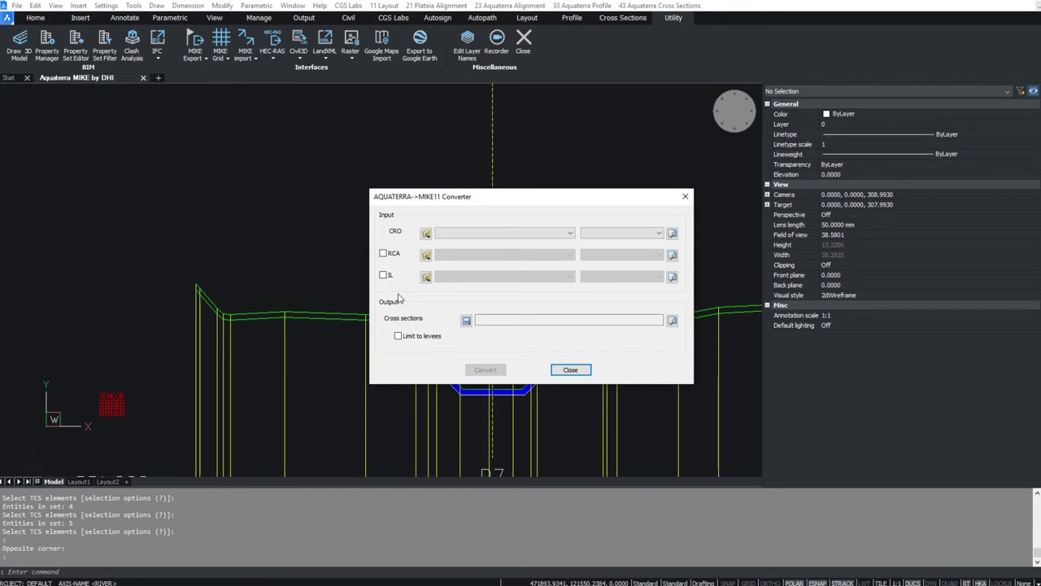
pyautogui.click(570, 369)
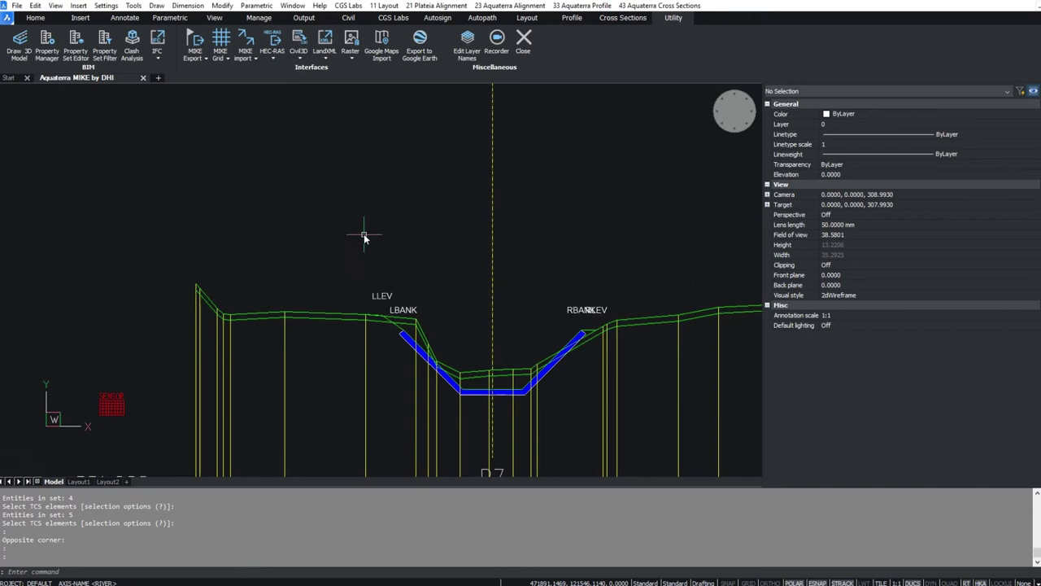
# - Start saving the terrain line to a CRO file, using RIVER.CRO in the CGSApps 2022 ENG folder as the output file
pyautogui.click(622, 18)
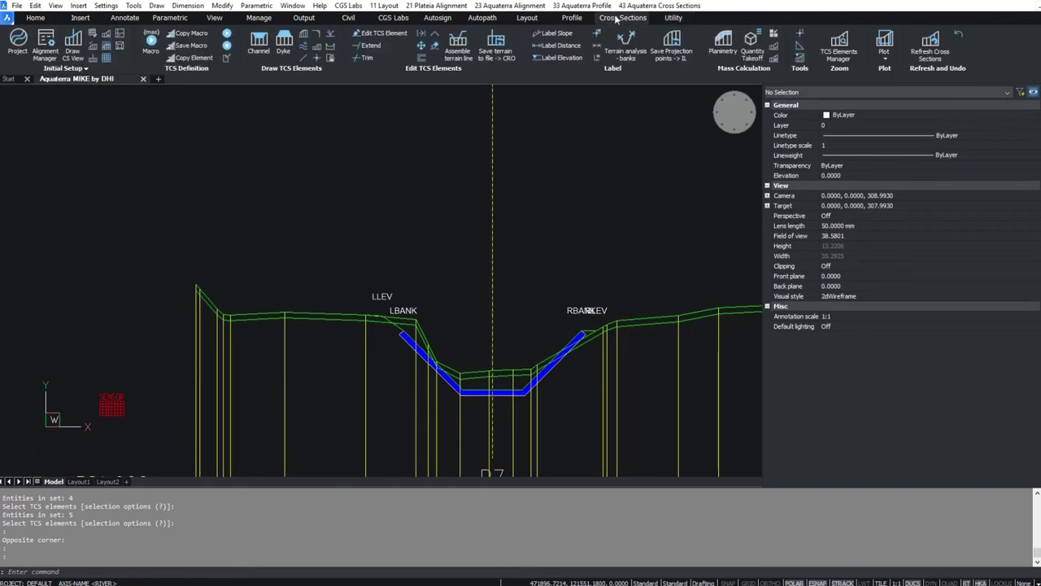
pyautogui.click(493, 44)
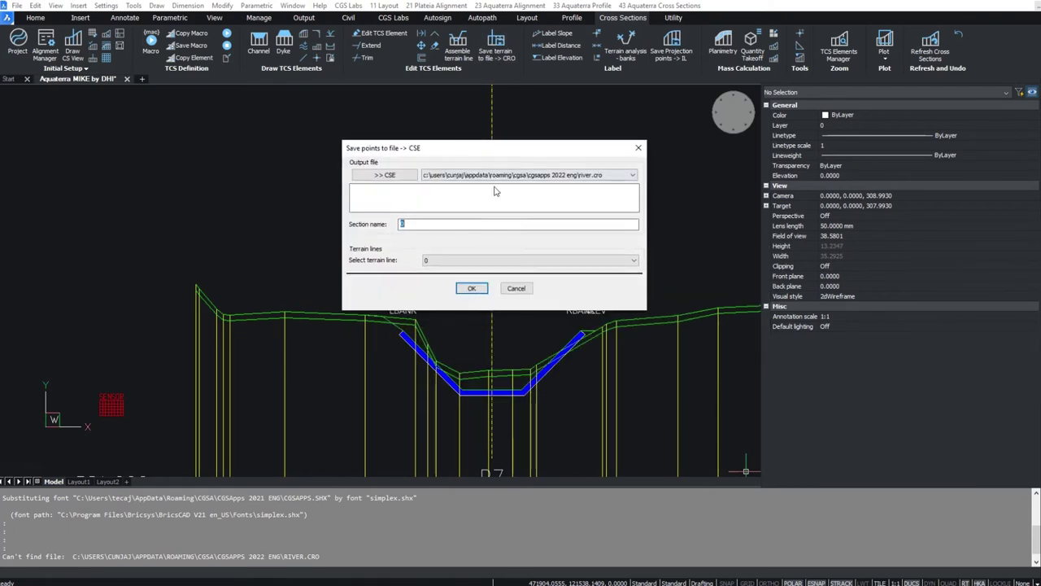
pyautogui.click(385, 175)
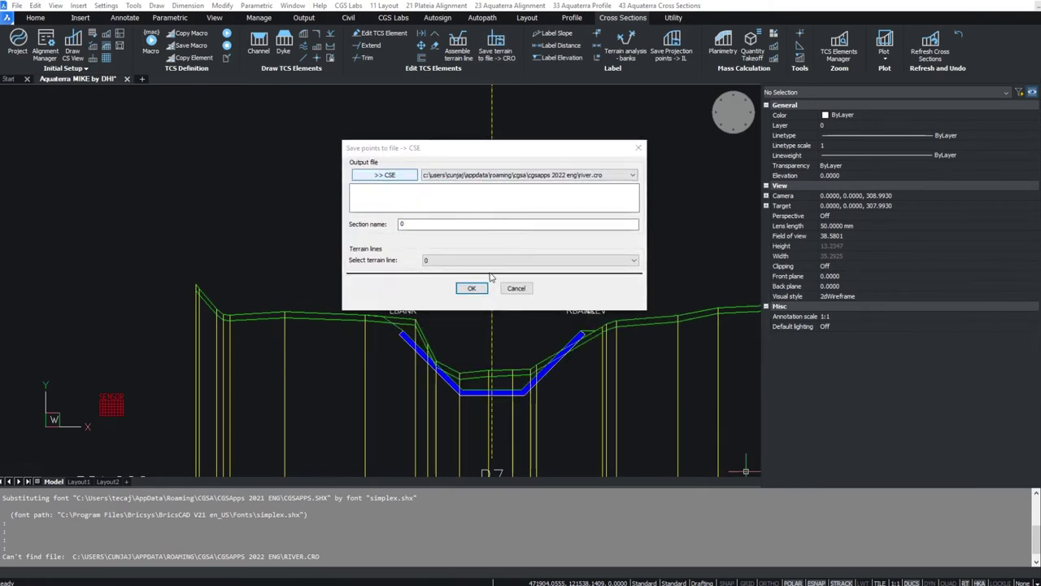
pyautogui.click(310, 338)
pyautogui.moveTo(297, 338); pyautogui.dragTo(207, 345)
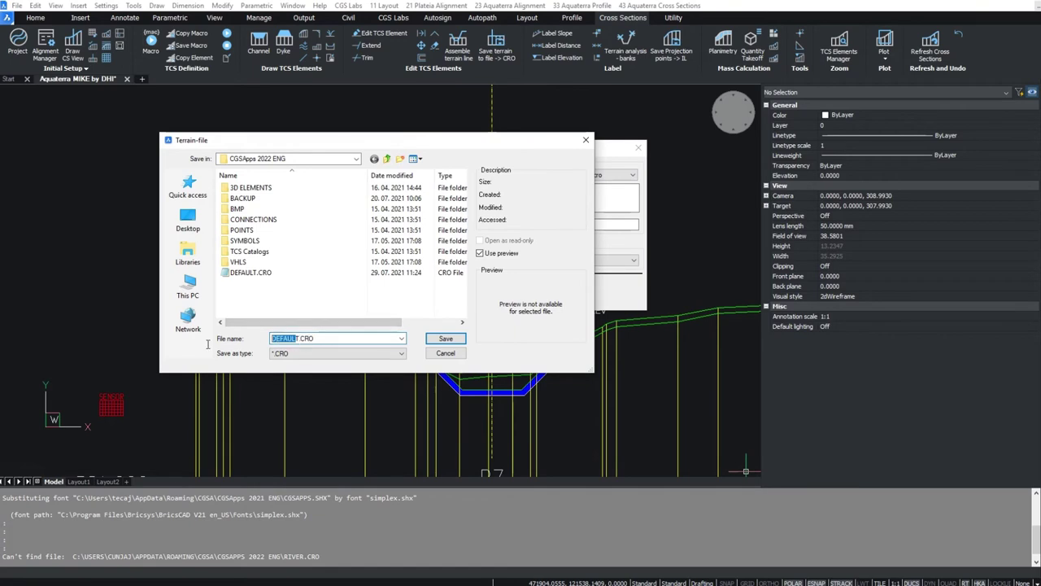
pyautogui.press('BackSpace')
pyautogui.write('RIVER')
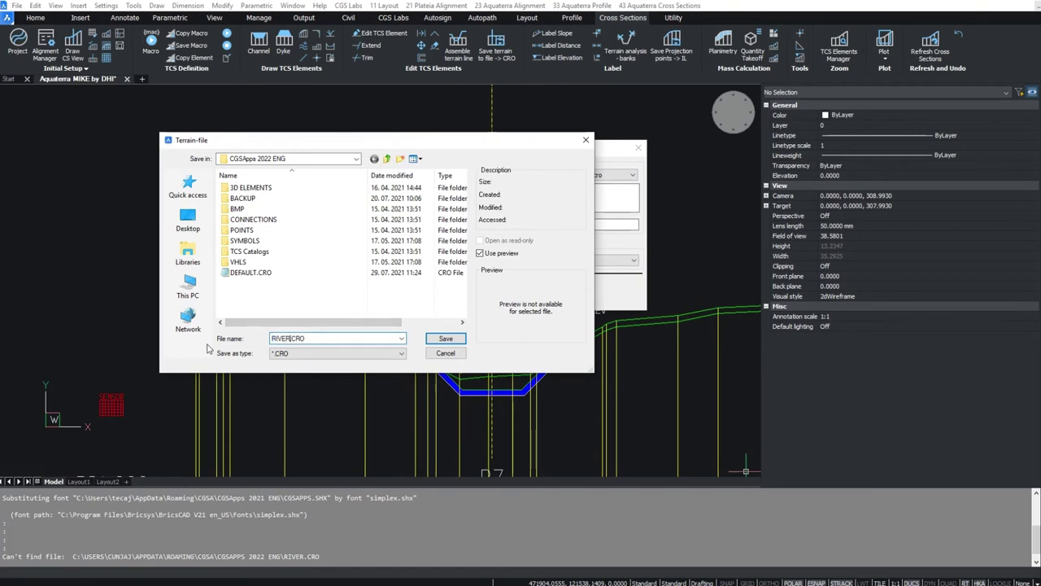
pyautogui.click(446, 337)
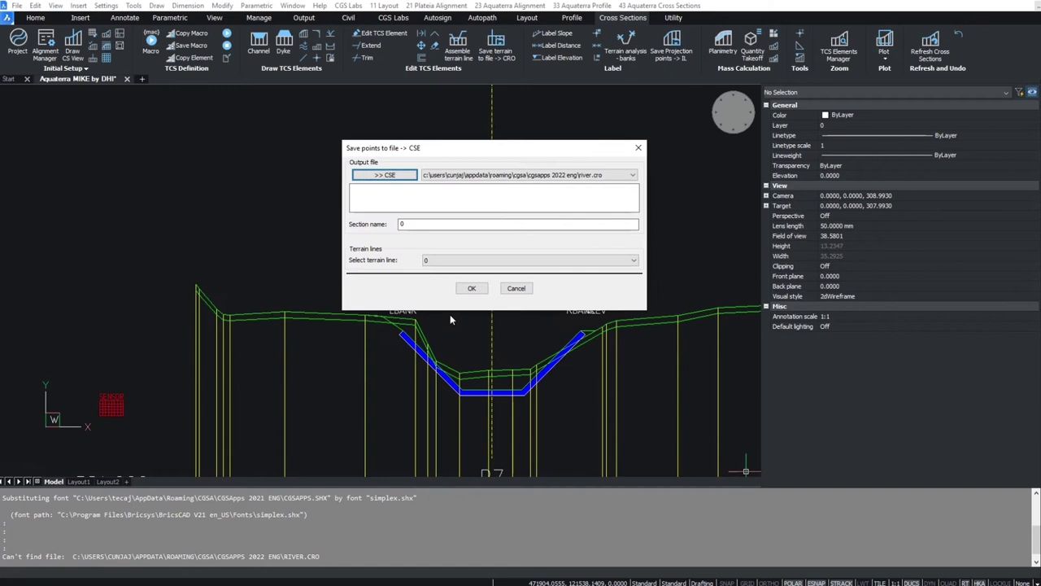
# - Choose RIVER as the terrain line and save its points to the CRO file
pyautogui.click(433, 261)
pyautogui.click(431, 272)
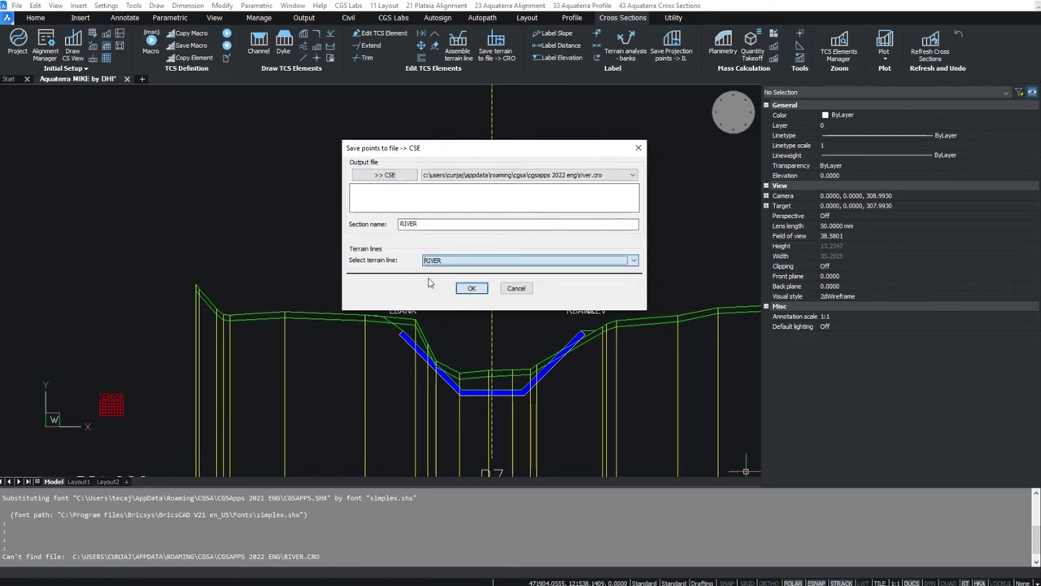
pyautogui.click(473, 288)
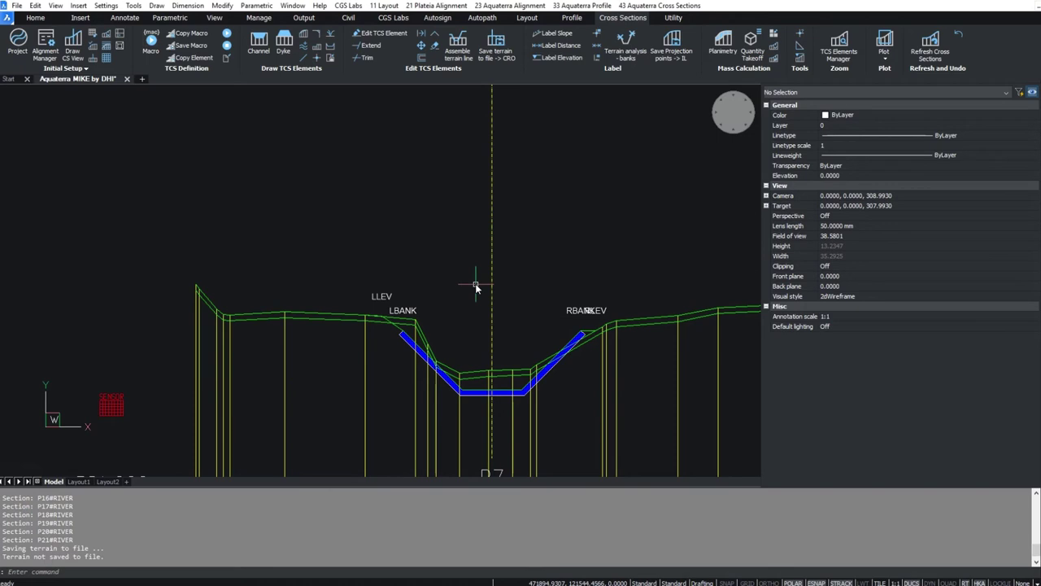
# - Save all intersection lines of cross-sections P1 to P21 to the file RIVER.IL with the section name RIVER
pyautogui.click(671, 51)
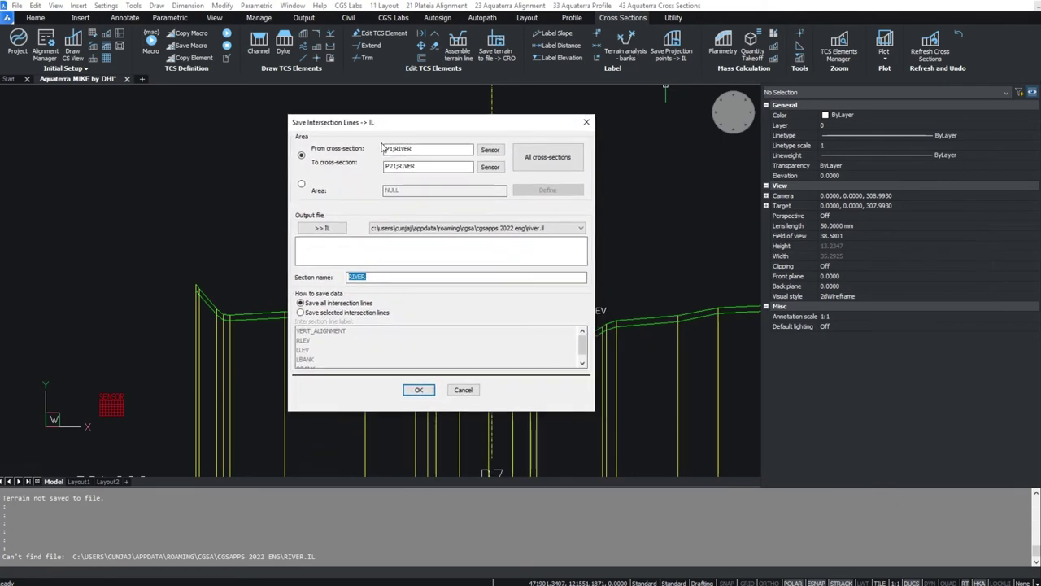
pyautogui.click(325, 228)
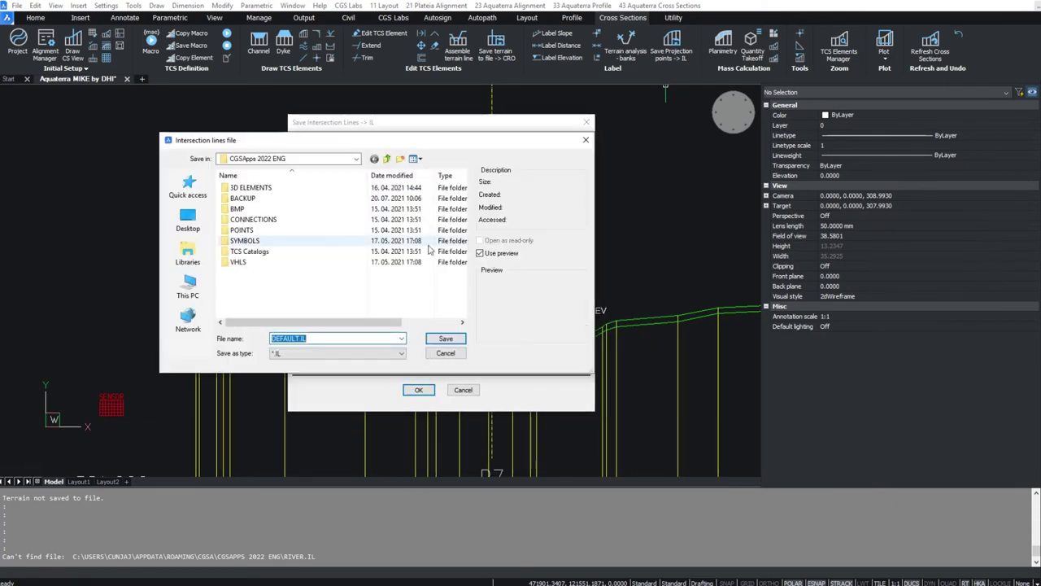
pyautogui.click(296, 338)
pyautogui.moveTo(299, 338); pyautogui.dragTo(236, 340)
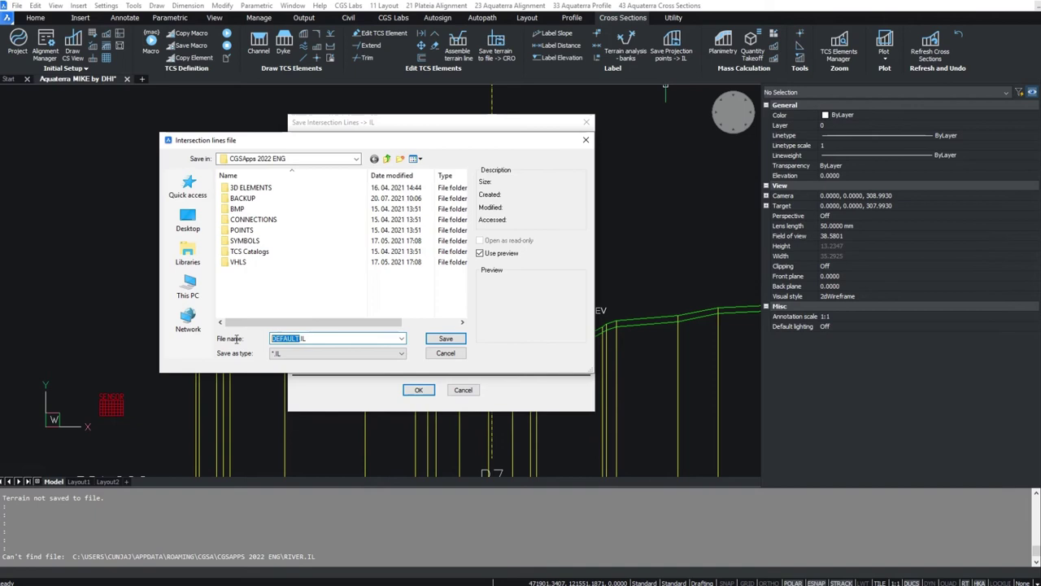
pyautogui.write('RIVER')
pyautogui.click(446, 338)
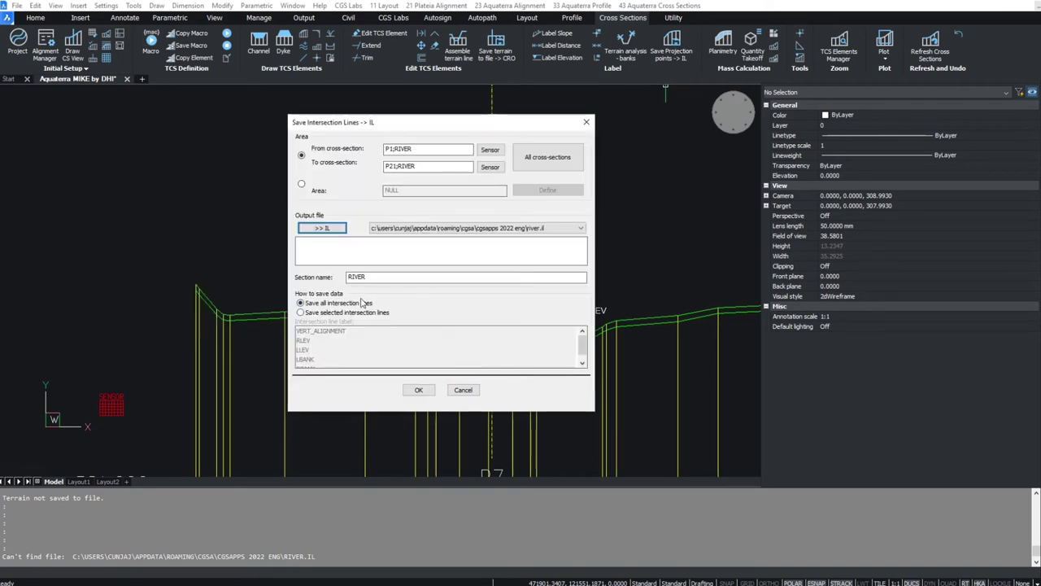
pyautogui.click(415, 389)
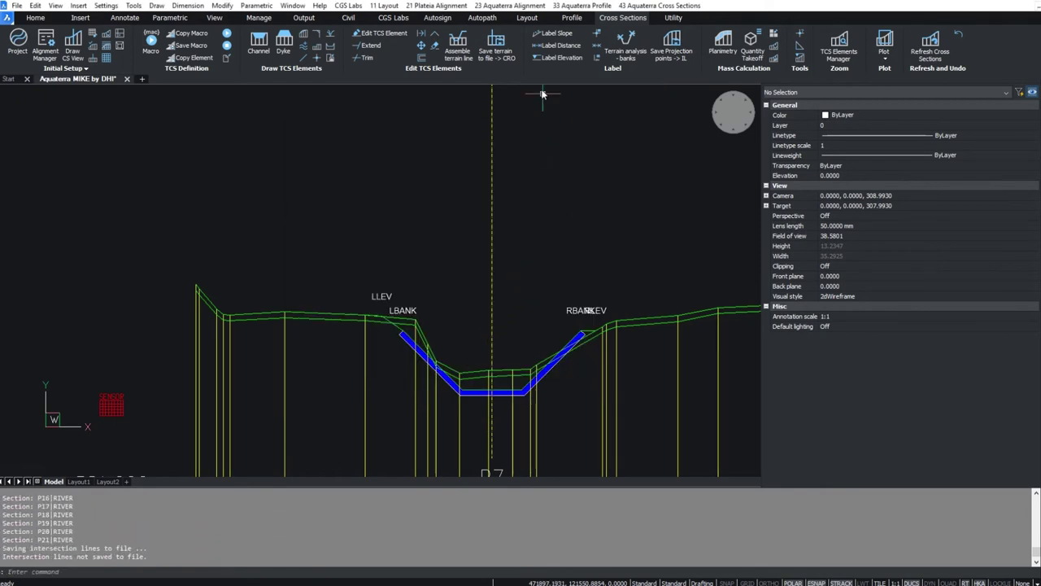
# - Save the sample lines report as RIVER.RCA and accept the default direction angle
pyautogui.click(528, 19)
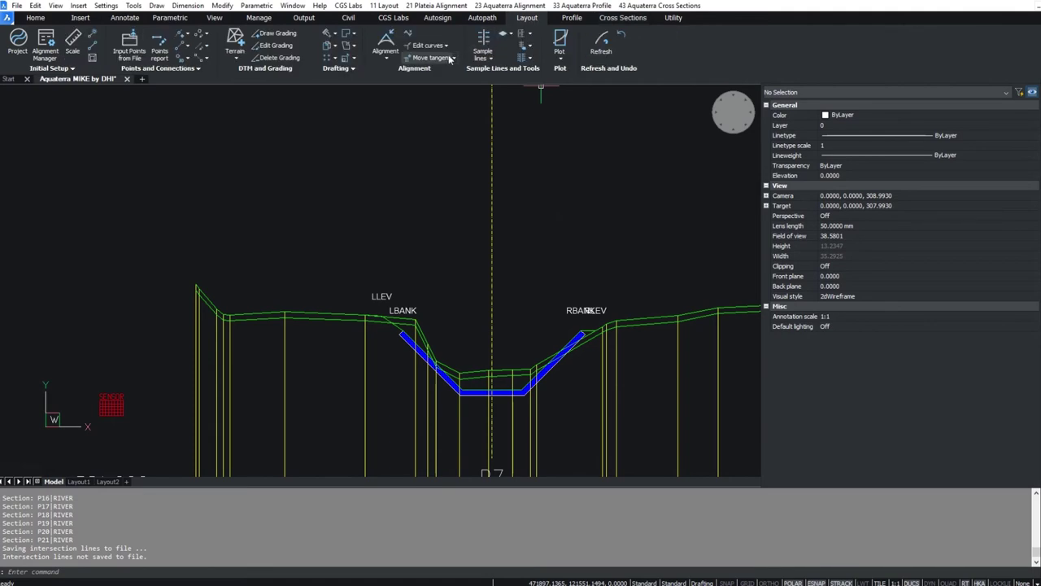
pyautogui.click(487, 61)
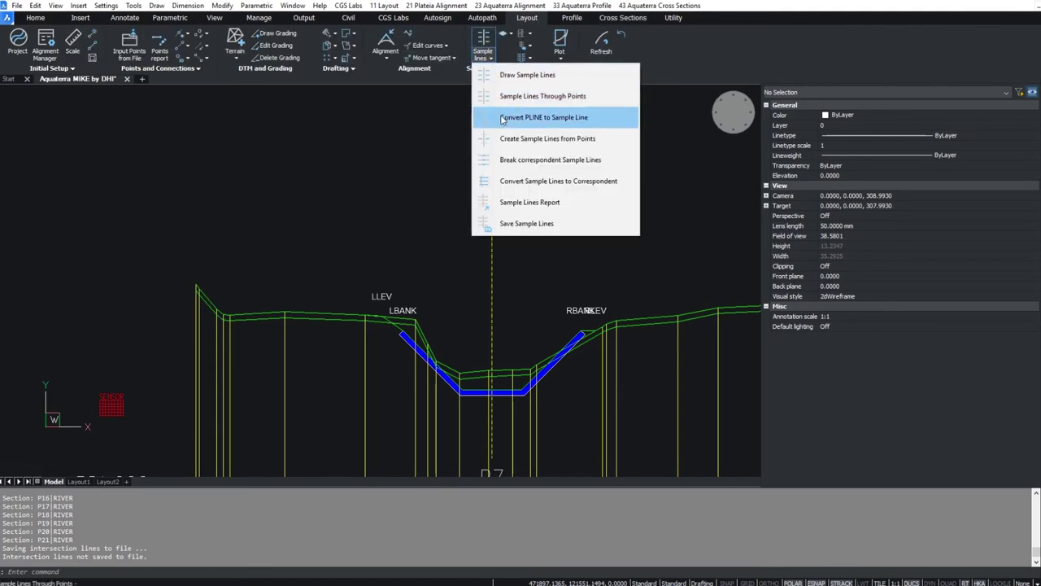
pyautogui.click(505, 203)
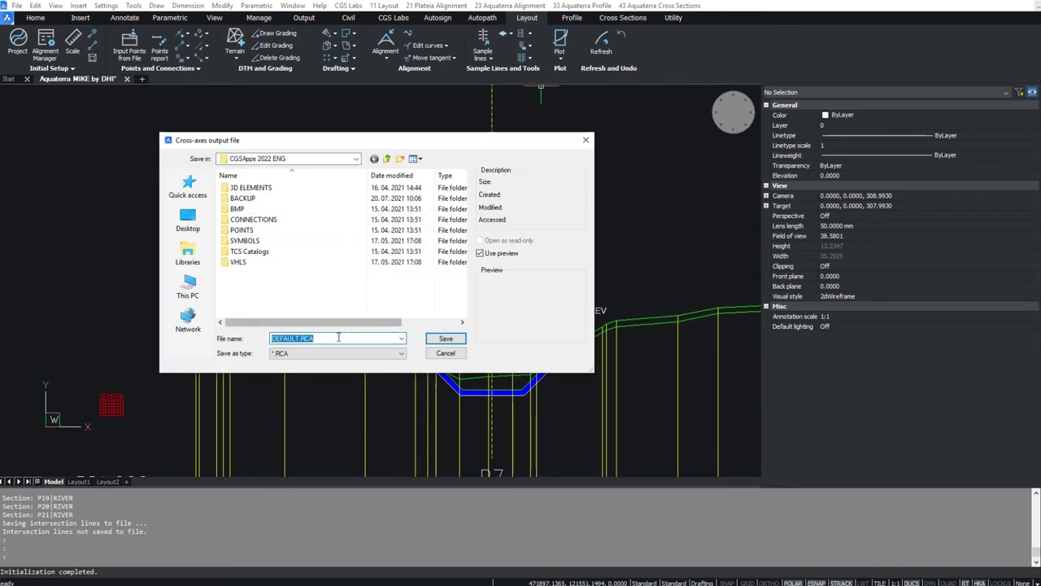
pyautogui.click(301, 339)
pyautogui.moveTo(301, 340); pyautogui.dragTo(234, 342)
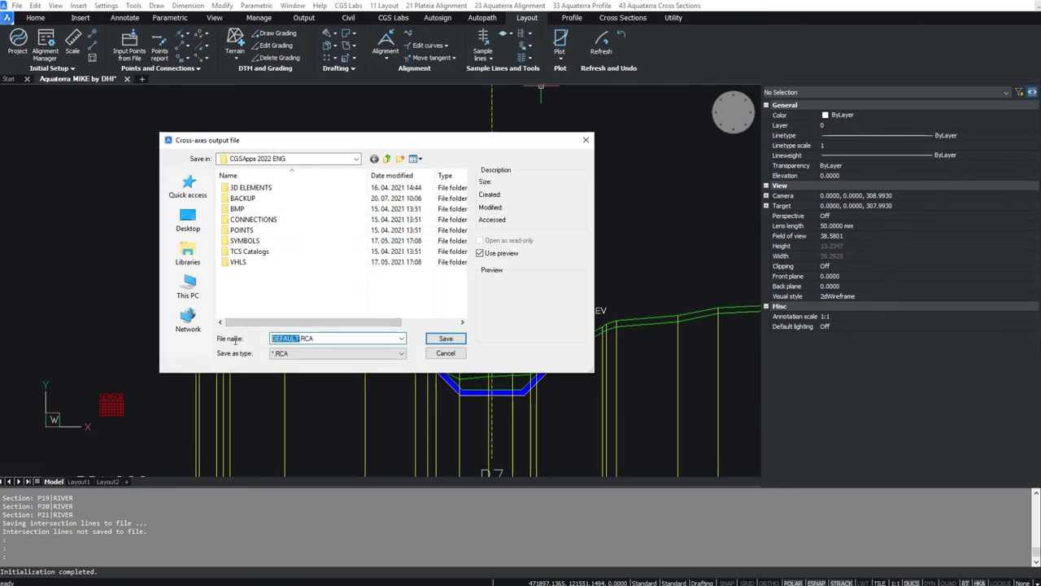
pyautogui.write('RIVER')
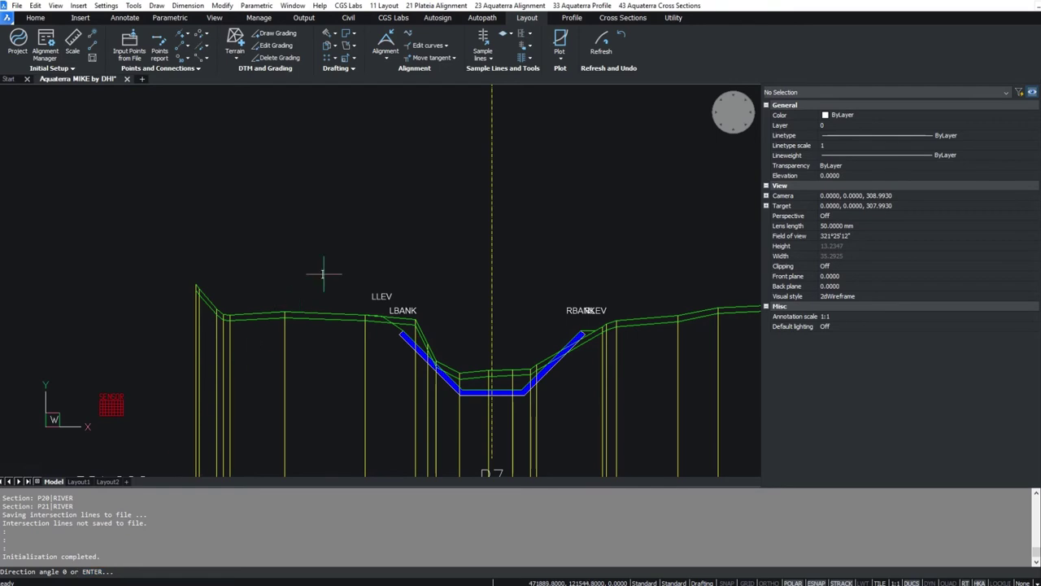
pyautogui.press('Return')
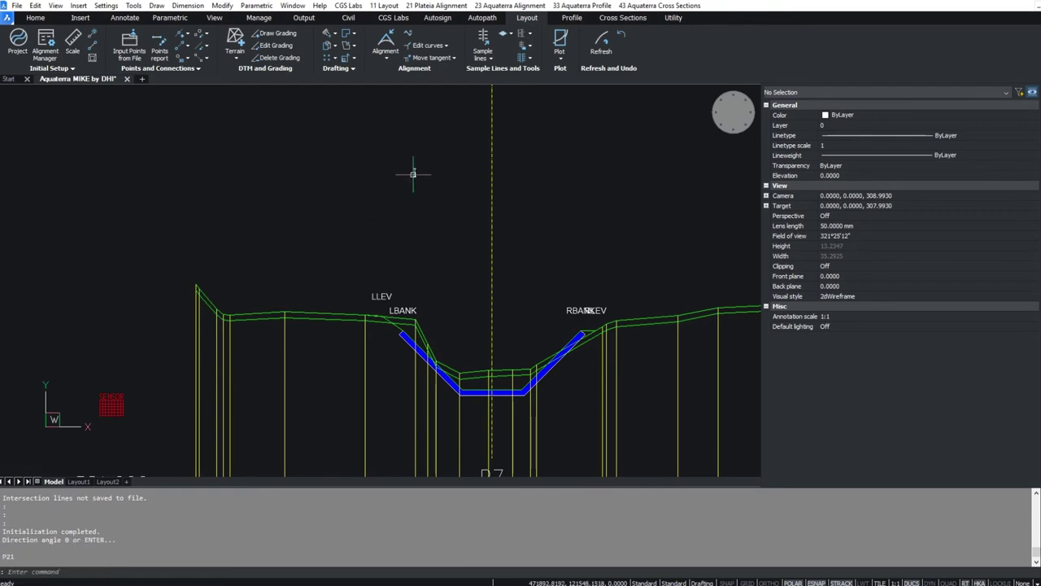
# - Start exporting the sections to MIKE 11 with the RIVER CRO, RCA and IL inputs, and set RIVER.TXT as the cross-sections output
pyautogui.click(671, 18)
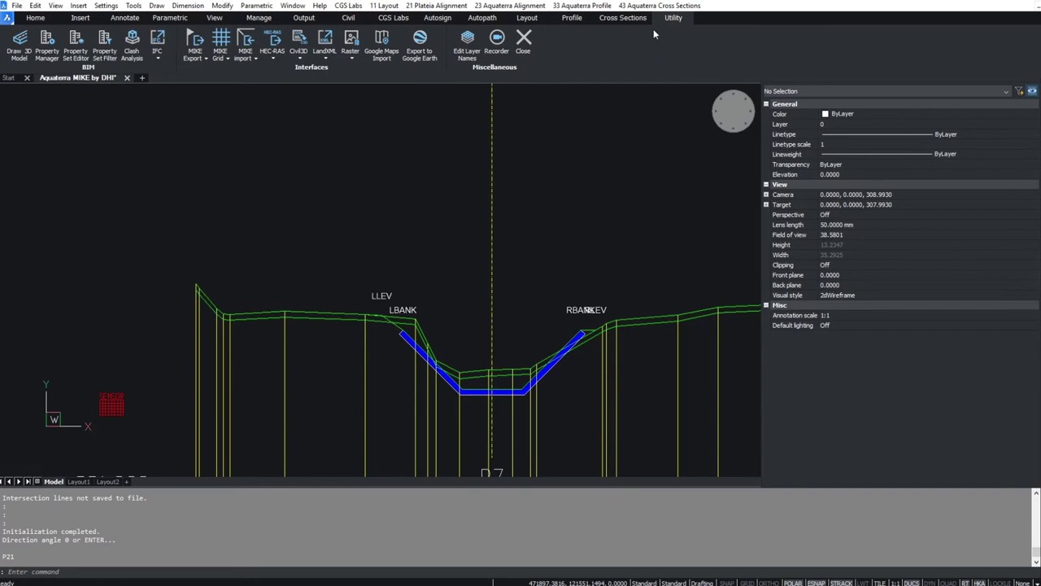
pyautogui.click(195, 45)
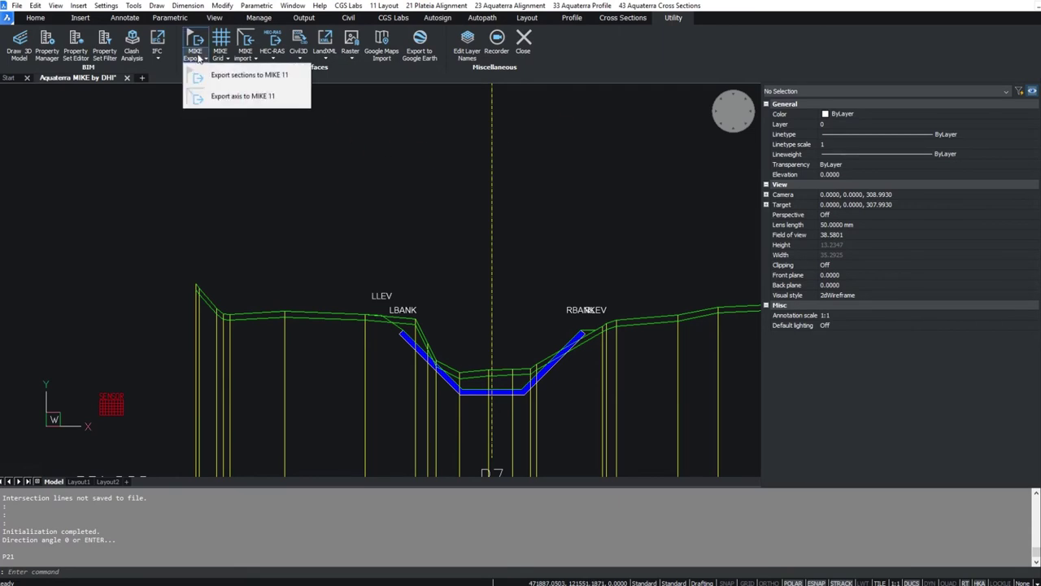
pyautogui.click(237, 80)
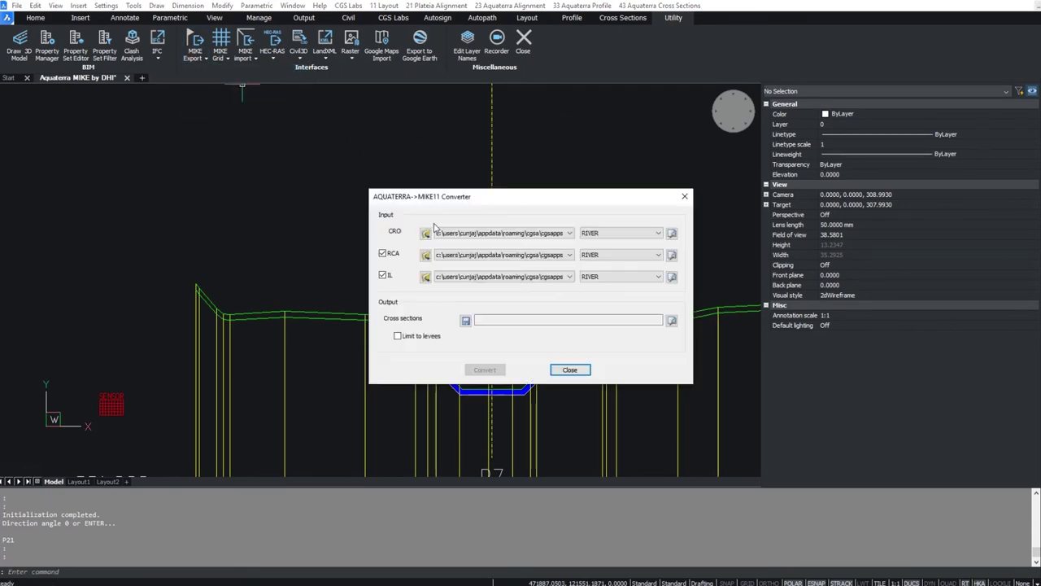
pyautogui.click(506, 233)
pyautogui.click(465, 320)
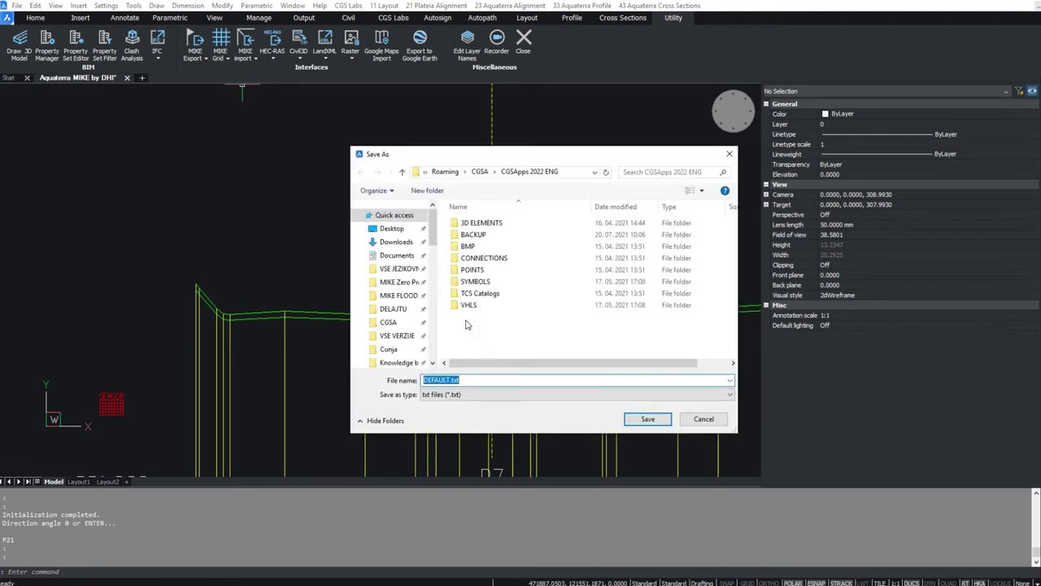
pyautogui.click(443, 381)
pyautogui.moveTo(448, 380); pyautogui.dragTo(391, 386)
pyautogui.write('T')
pyautogui.click(633, 414)
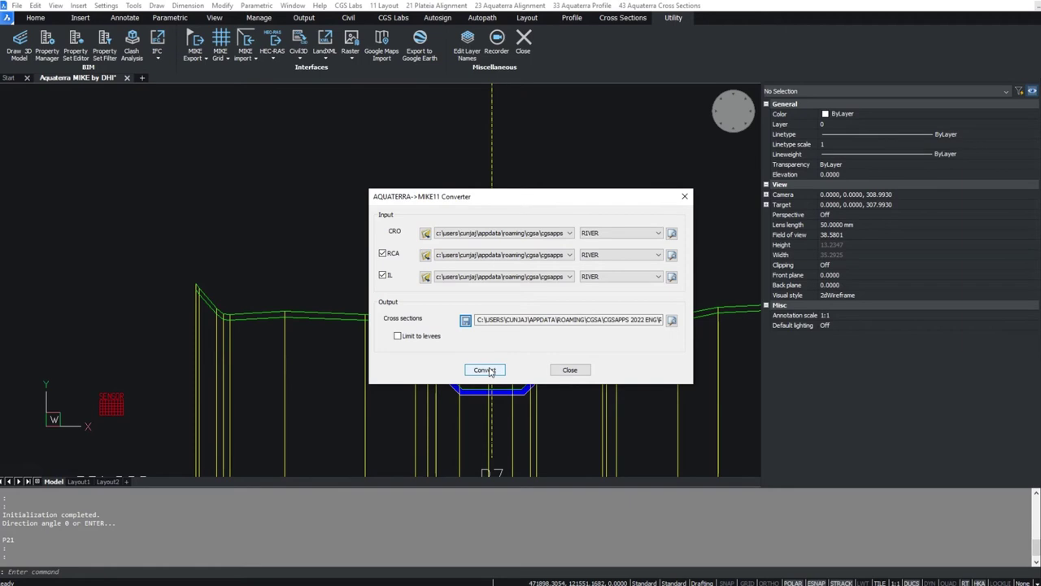
# - Convert the RIVER cross-sections to MIKE 11 format and close the converter
pyautogui.click(491, 371)
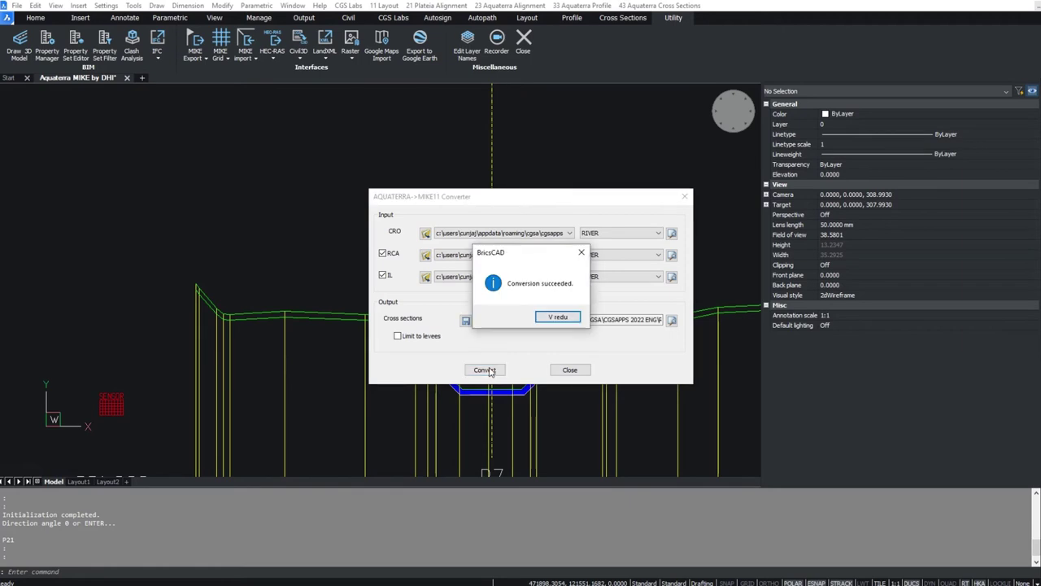
pyautogui.click(553, 322)
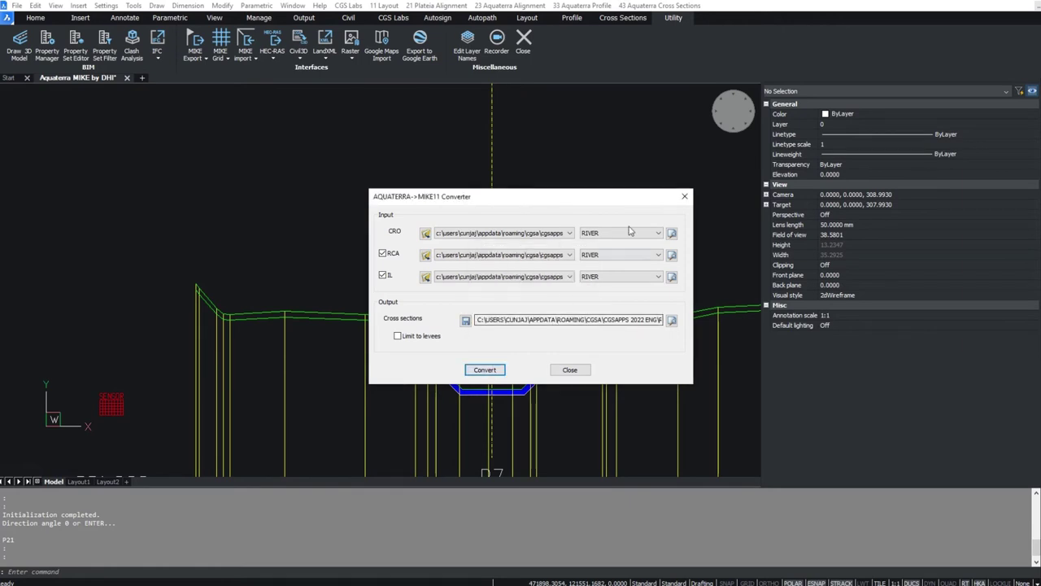
pyautogui.click(684, 196)
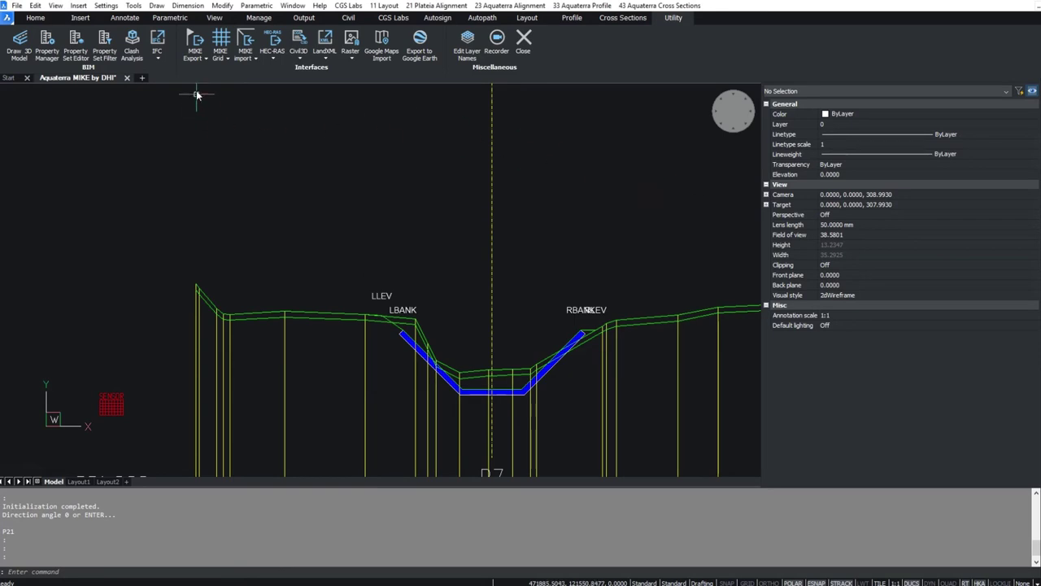
# - Export the river axis for MIKE to a file named RIVER_AXIS
pyautogui.click(194, 47)
pyautogui.click(204, 99)
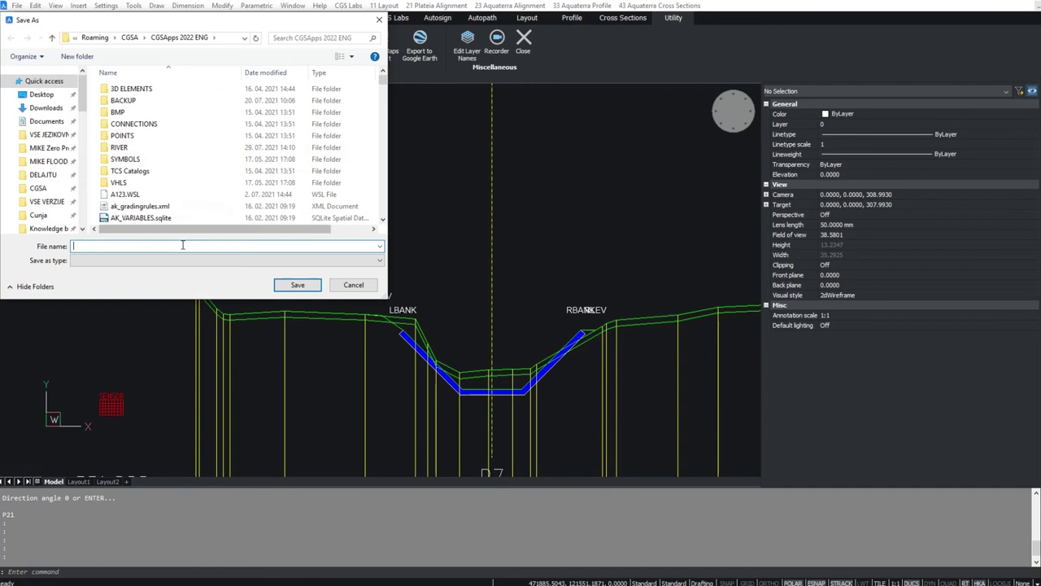
pyautogui.write('RIVE')
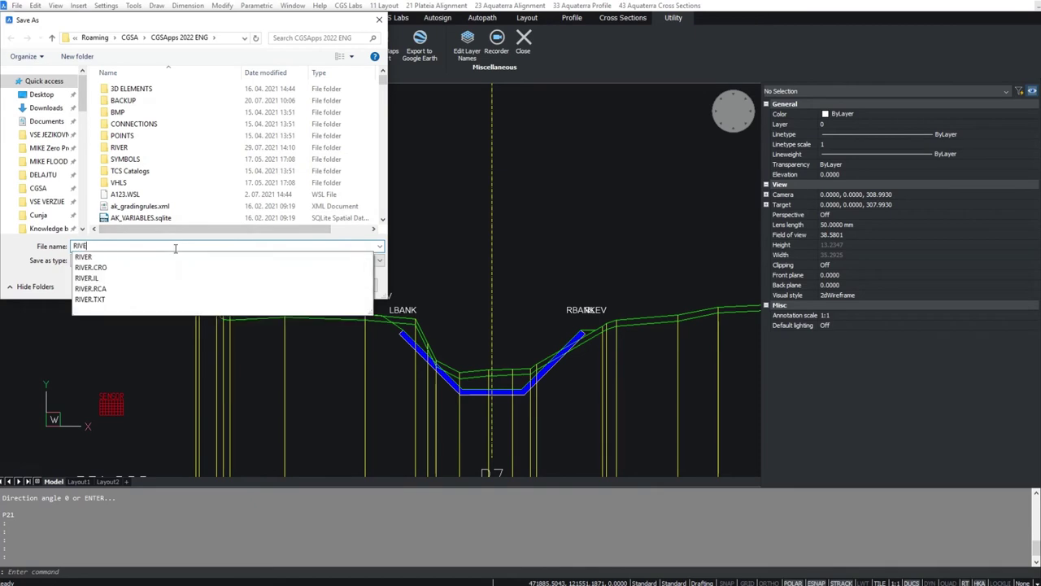
pyautogui.write('R_AXIS')
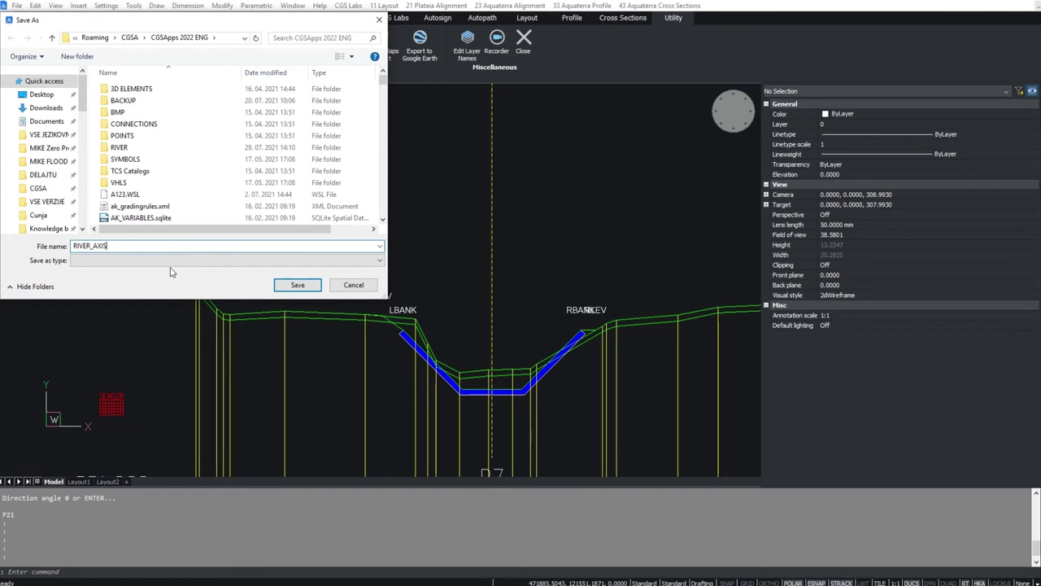
pyautogui.click(298, 285)
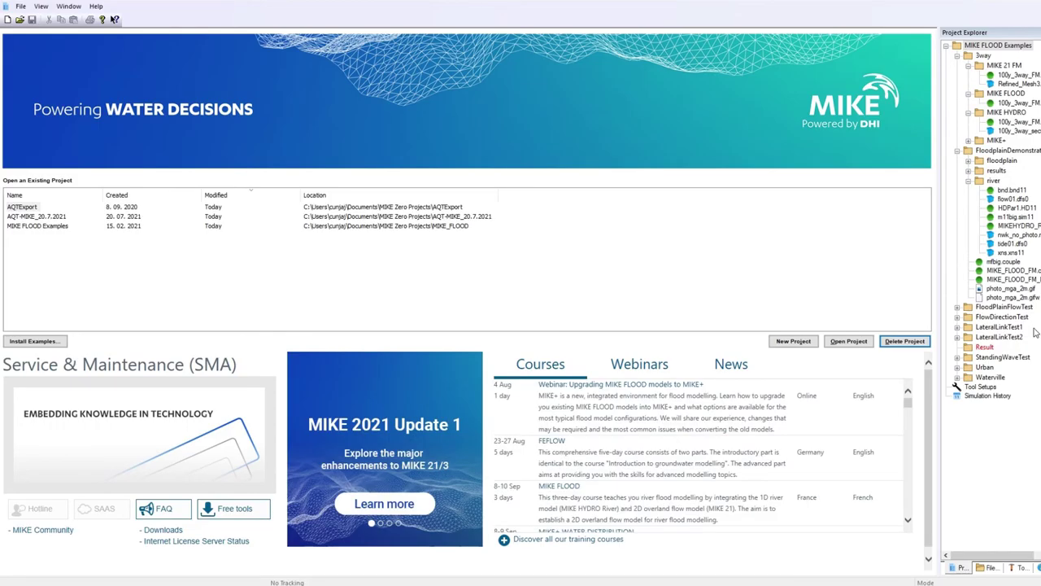
# - Switch to MIKE Zero and create a project named Aquaterra from the Blank template with its own directory
pyautogui.click(793, 341)
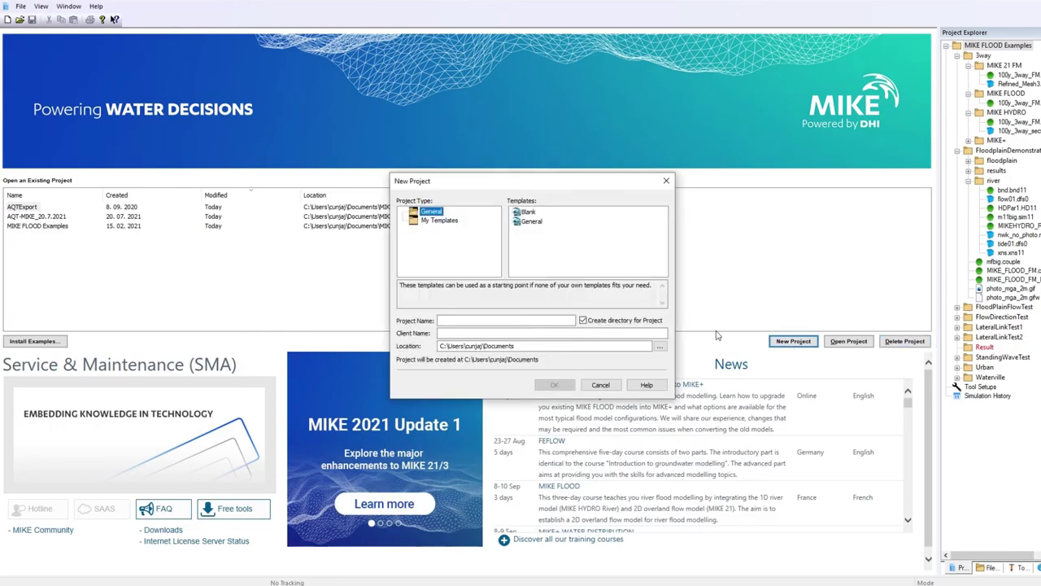
pyautogui.click(525, 319)
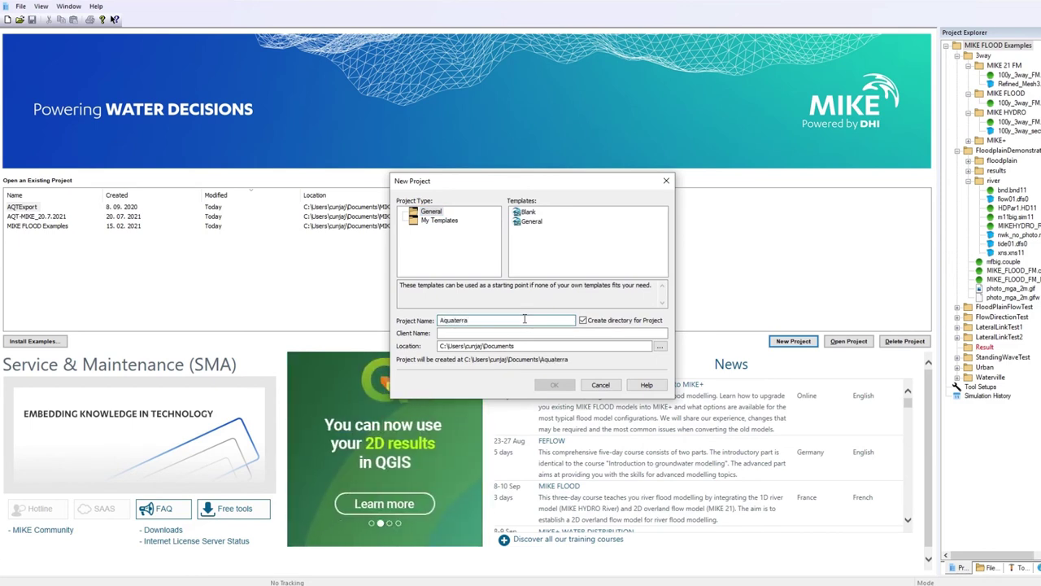
pyautogui.click(528, 215)
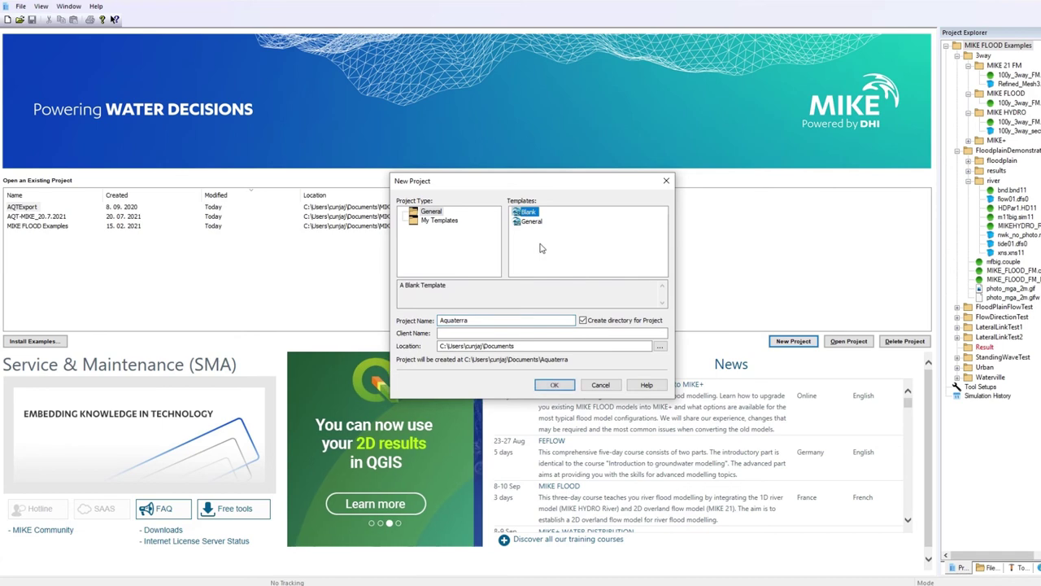
pyautogui.click(565, 387)
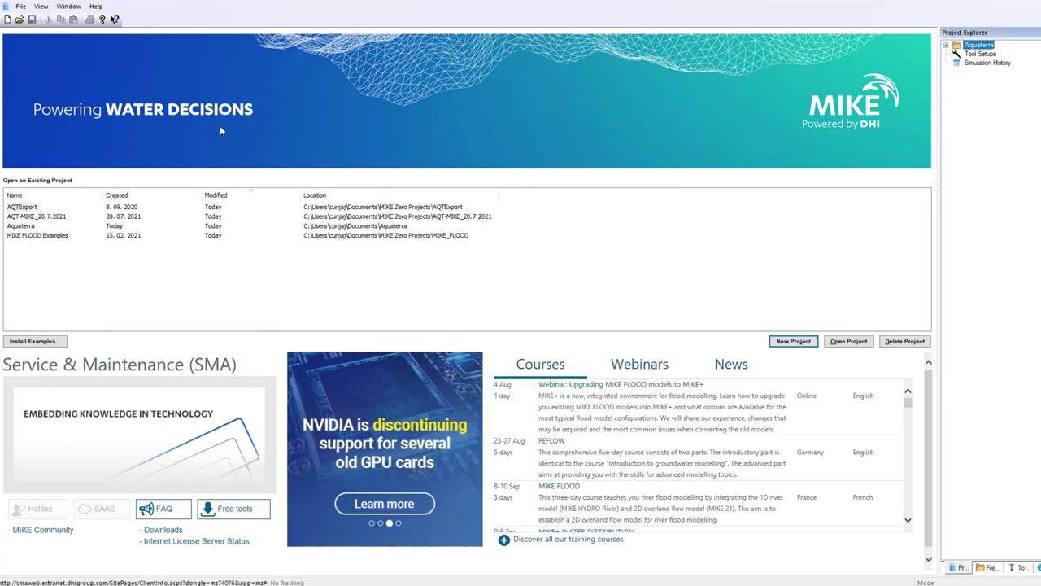
# - Create a new MIKE 11 Cross Sections file in the Aquaterra project
pyautogui.click(21, 6)
pyautogui.moveTo(41, 17)
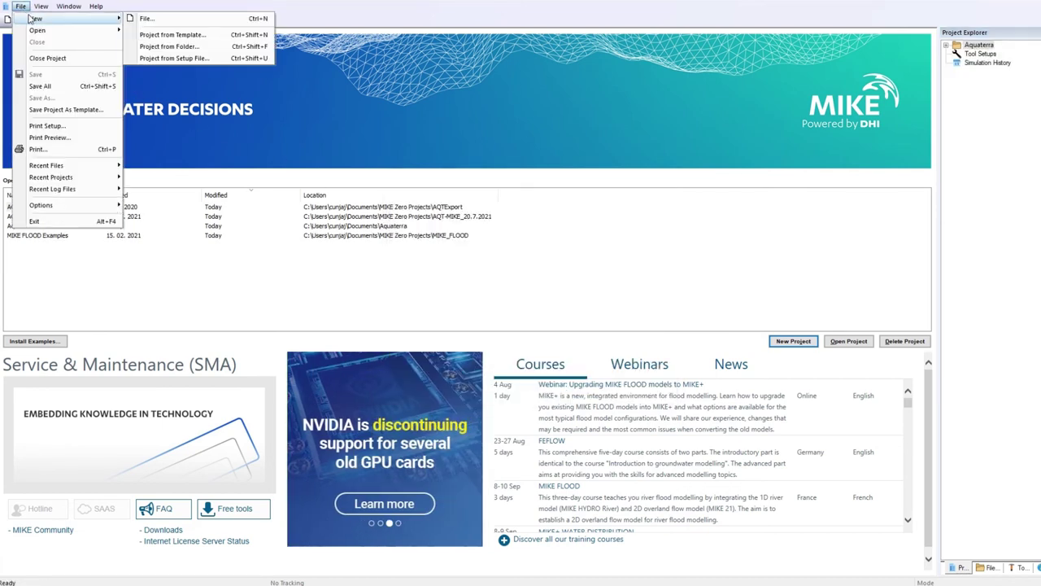
pyautogui.click(147, 18)
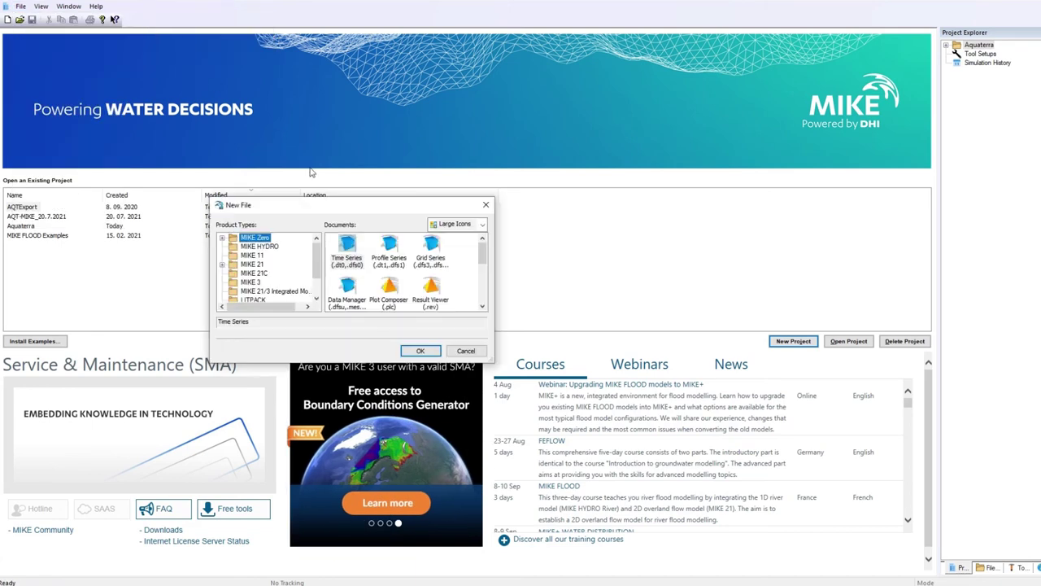
pyautogui.click(252, 255)
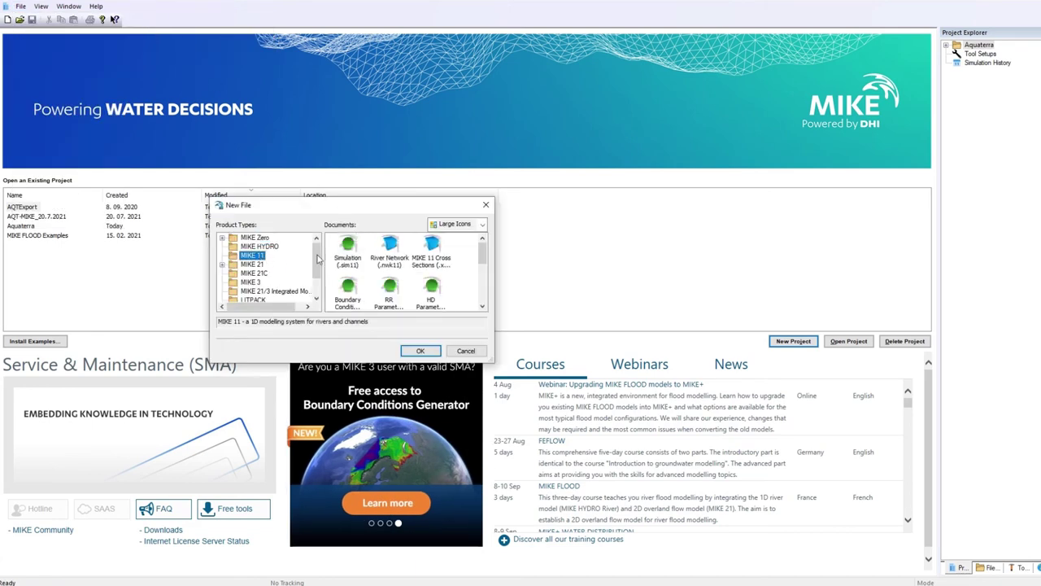
pyautogui.click(423, 257)
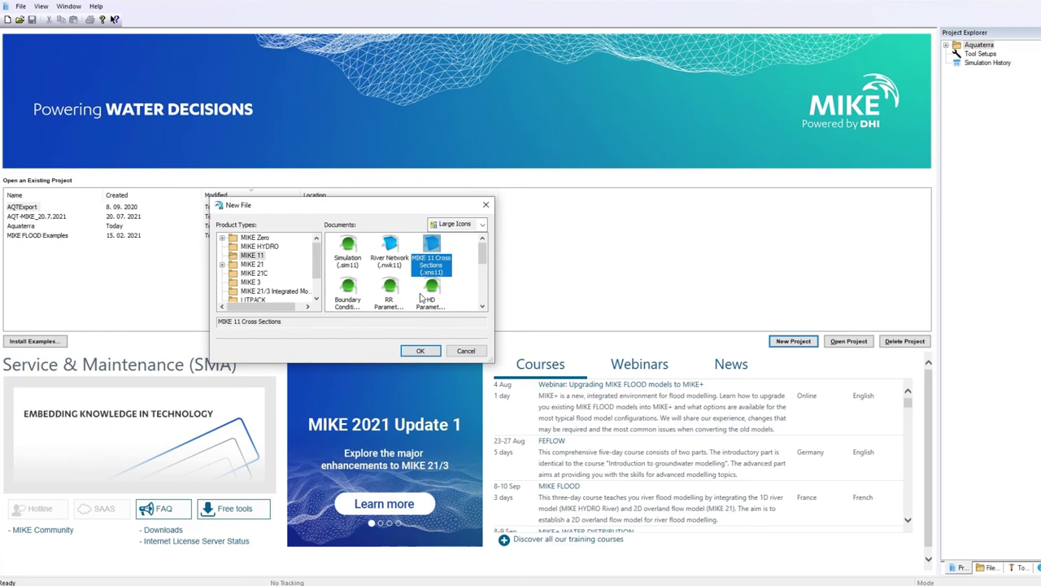
pyautogui.click(419, 351)
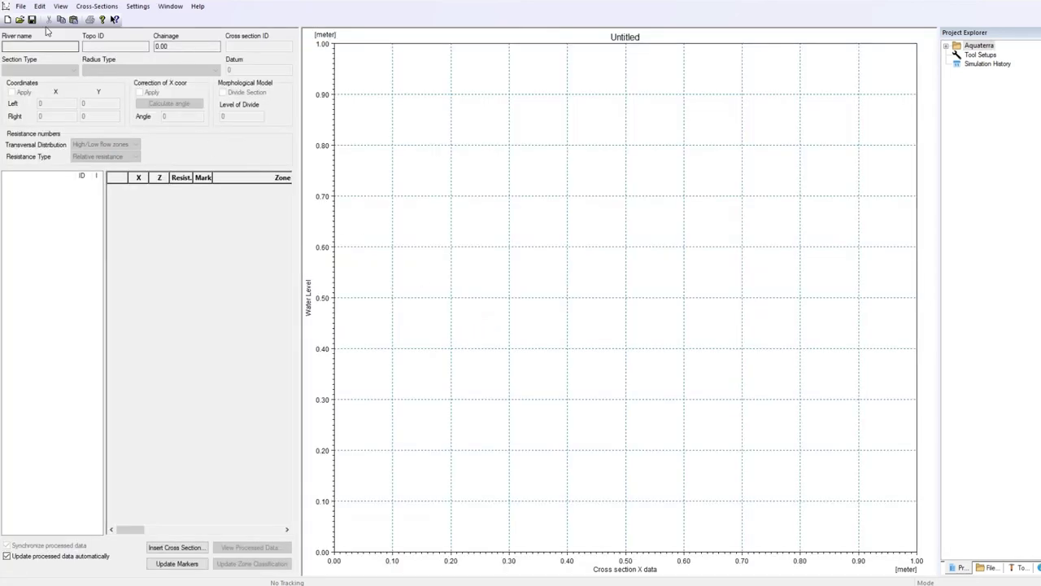
# - Import the raw cross-section data from RIVER_XSEC.TXT in C:\AqaterraExport
pyautogui.click(22, 7)
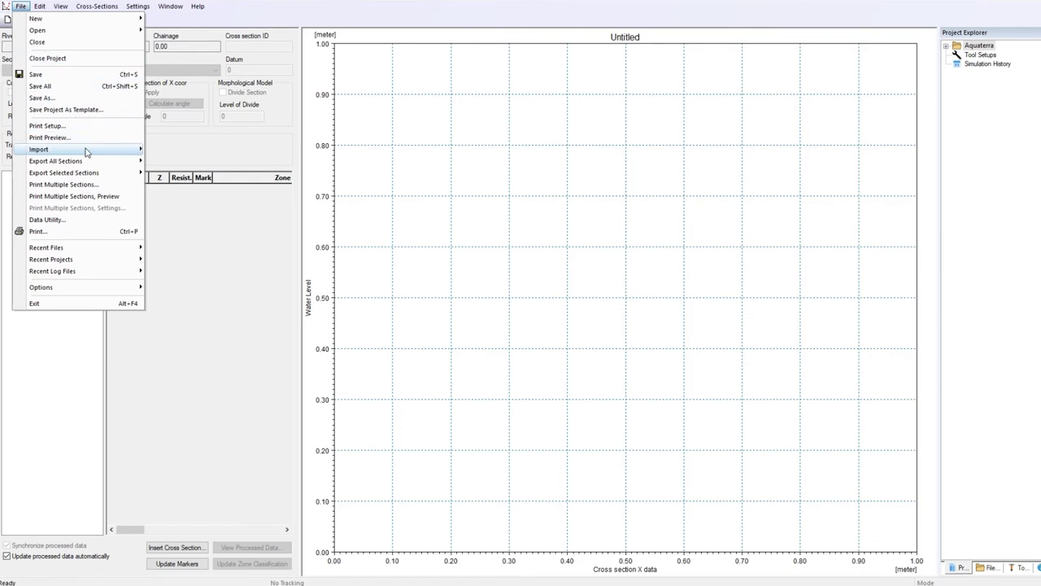
pyautogui.moveTo(86, 150)
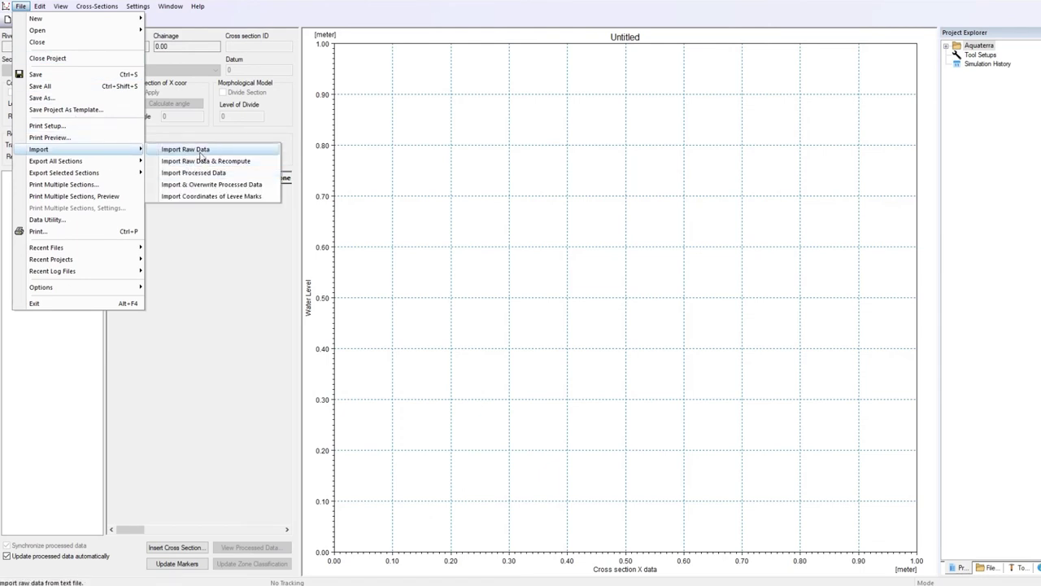
pyautogui.click(200, 151)
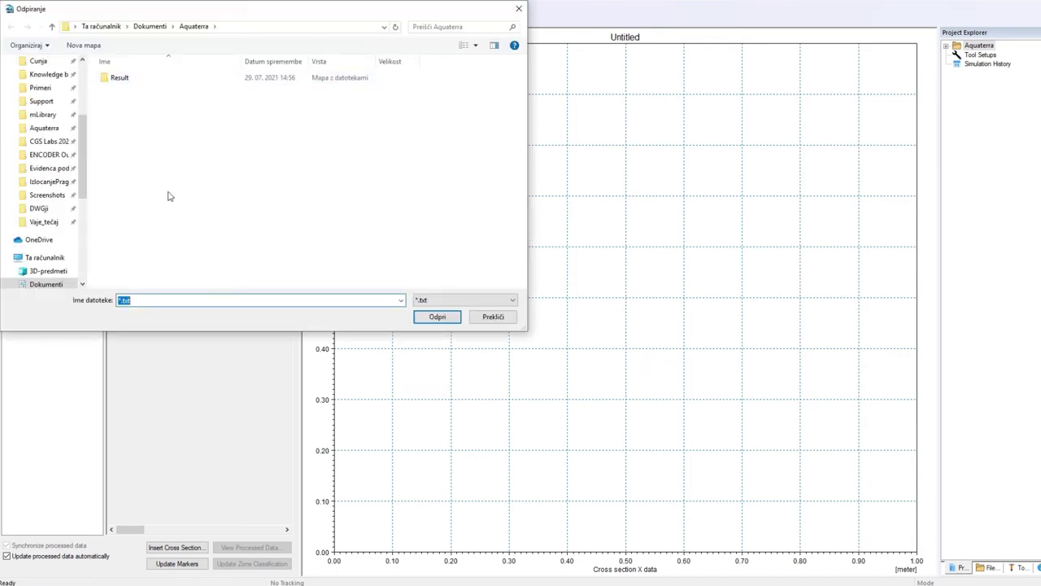
pyautogui.write('C:\\AqaterraExport')
pyautogui.press('Return')
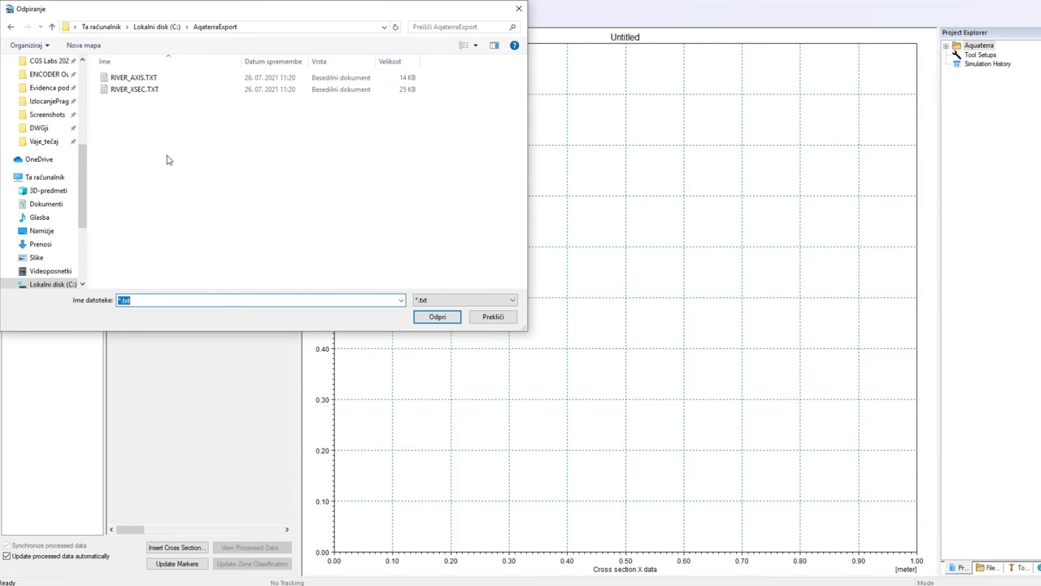
pyautogui.click(137, 89)
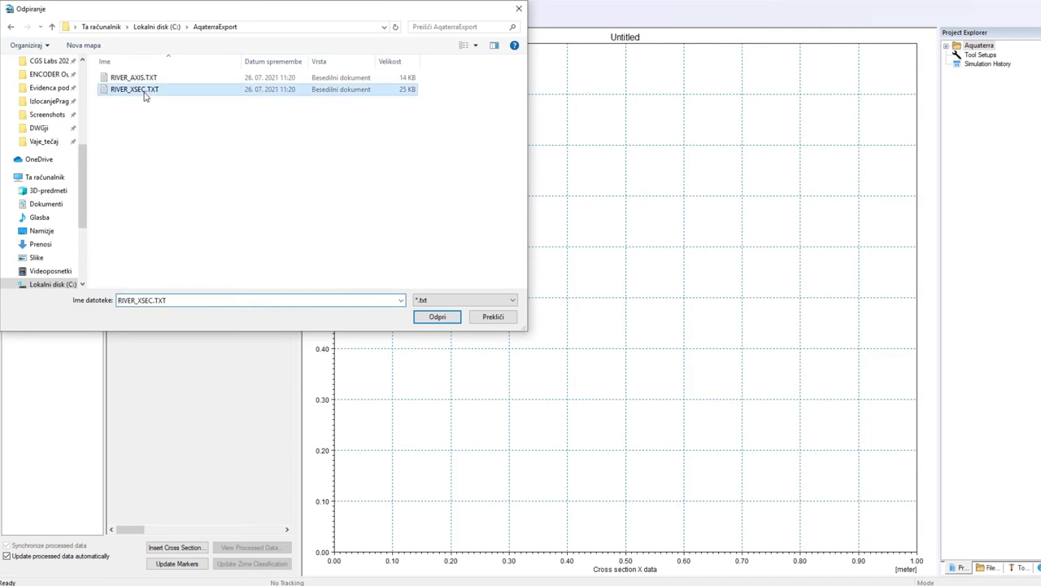
pyautogui.click(424, 317)
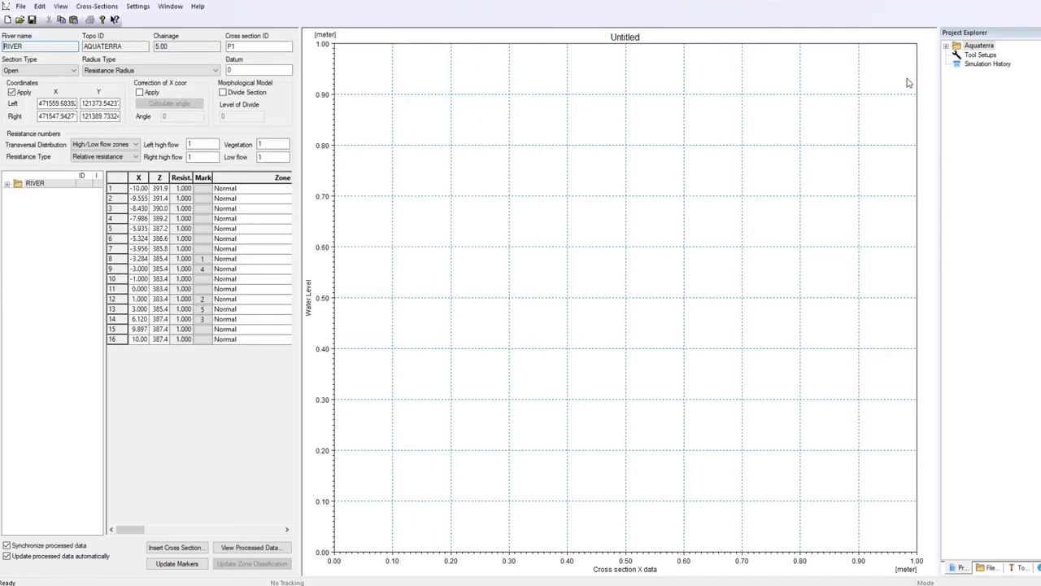
# - Close the cross-section editor and save the imported data as XSec1.xns11 in the Aquaterra project folder
pyautogui.click(1035, 2)
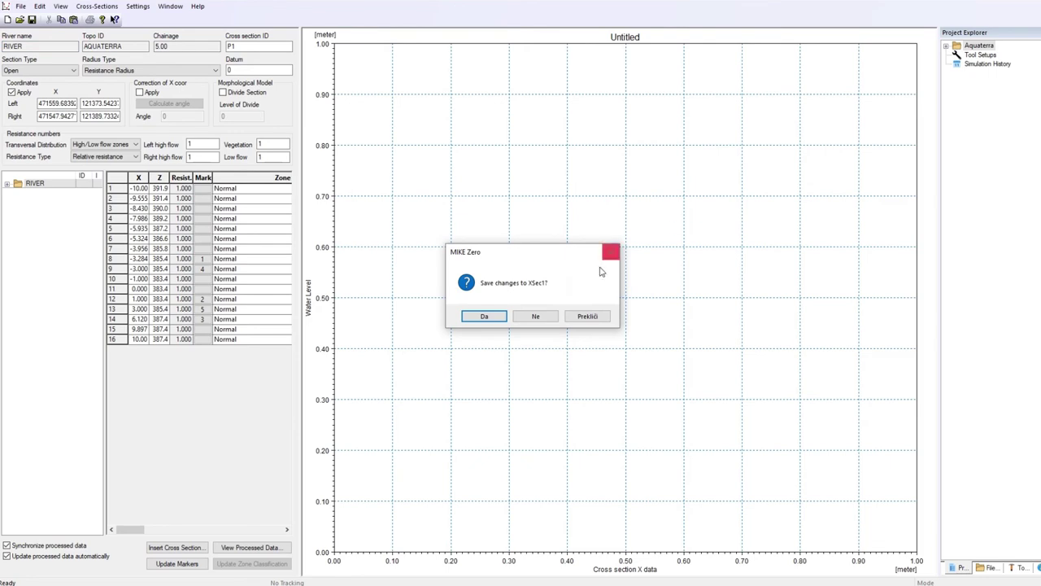
pyautogui.click(497, 318)
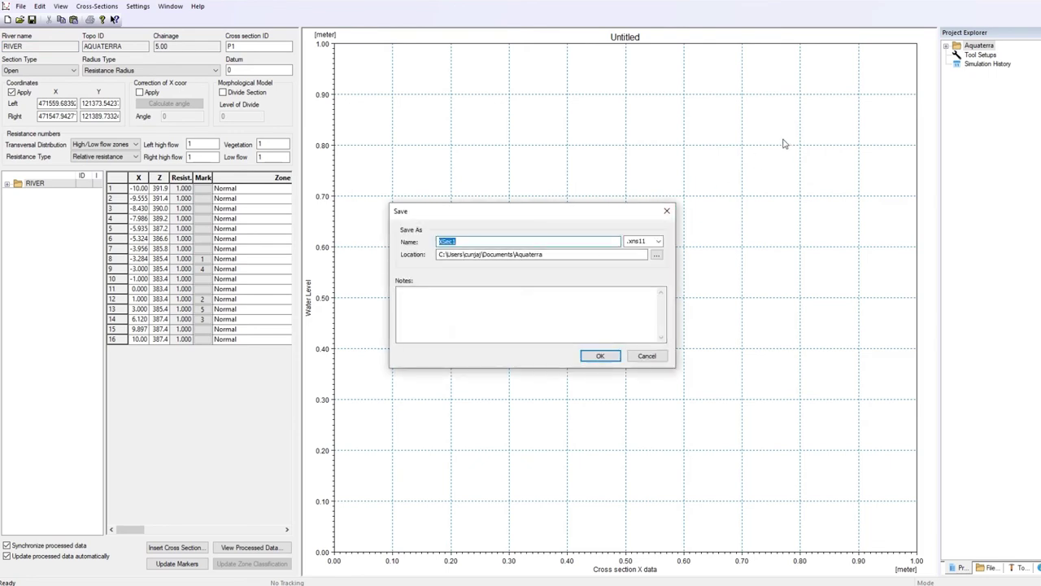
pyautogui.click(600, 356)
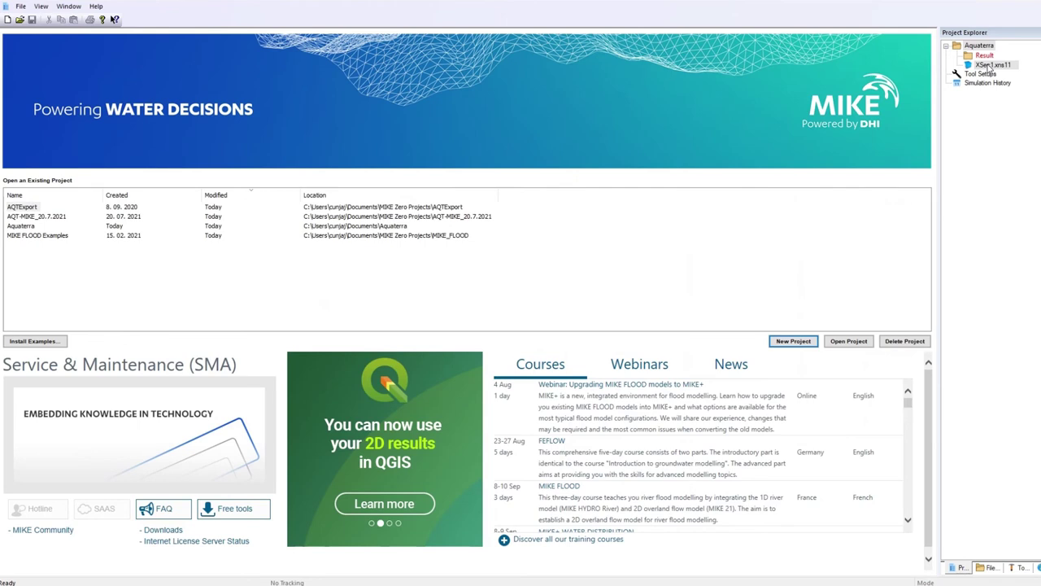
# - Reopen XSec1.xns11 from the project and display the raw data of cross-section P1
pyautogui.click(986, 65)
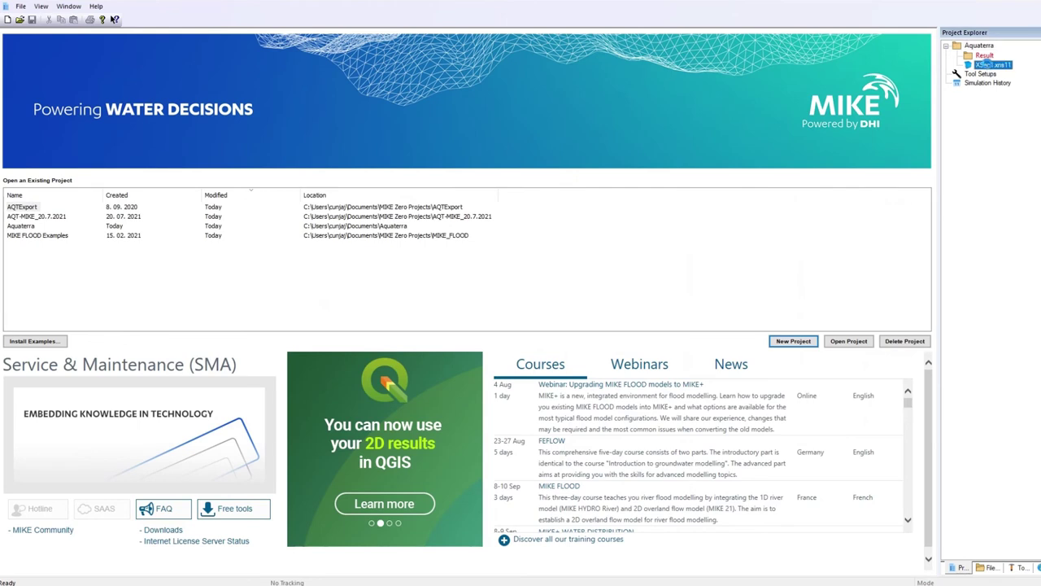
pyautogui.doubleClick(985, 65)
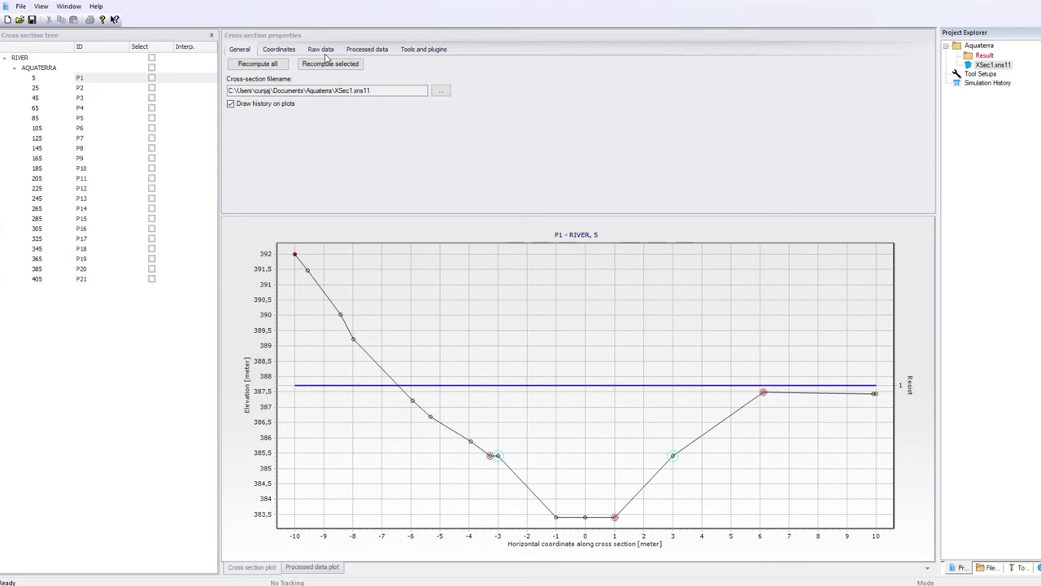
pyautogui.click(320, 50)
# - Examine the first eight raw data points of P1 and the marker options of the eighth point without changing them
pyautogui.click(234, 98)
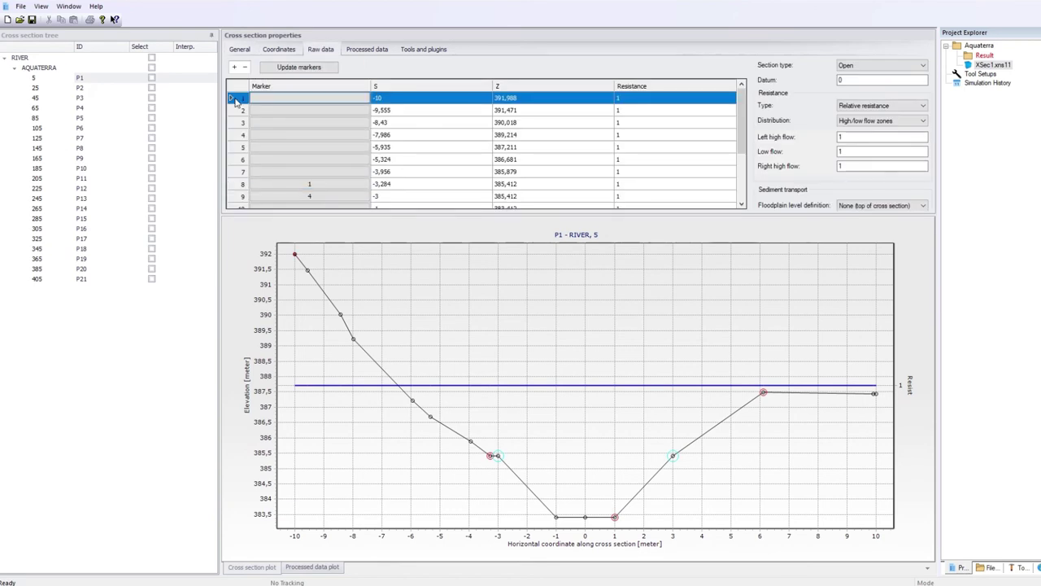
pyautogui.press('Down')
pyautogui.press('Down')
pyautogui.press('Down')
pyautogui.press('Down')
pyautogui.press('Down')
pyautogui.press('Down')
pyautogui.press('Down')
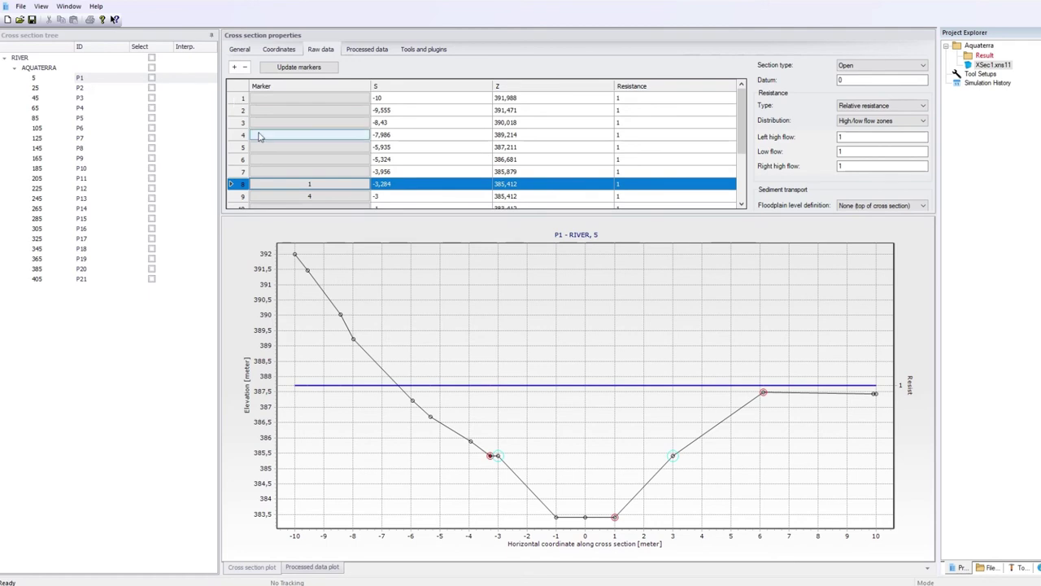
pyautogui.click(288, 185)
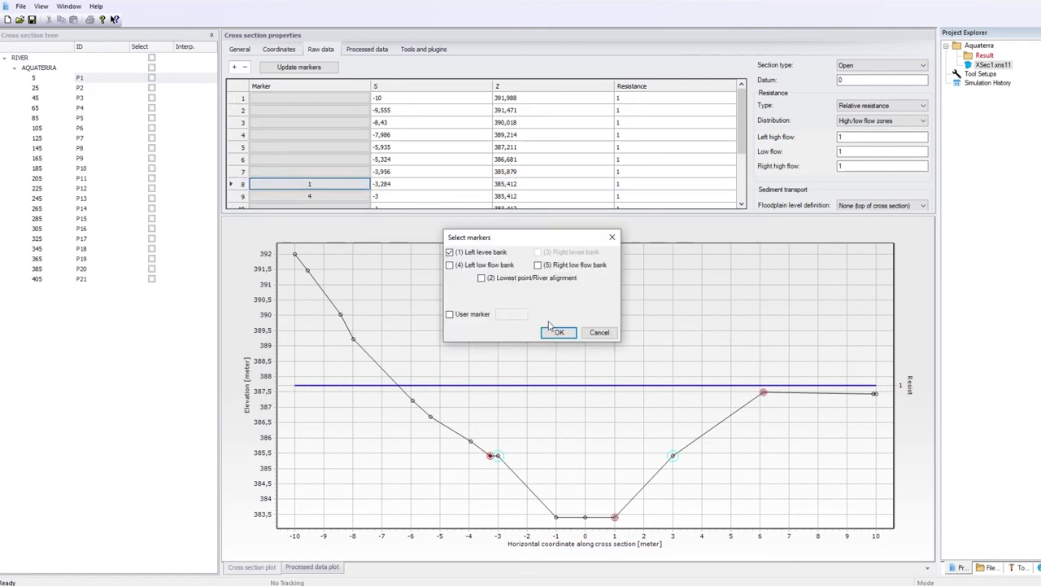
pyautogui.click(599, 332)
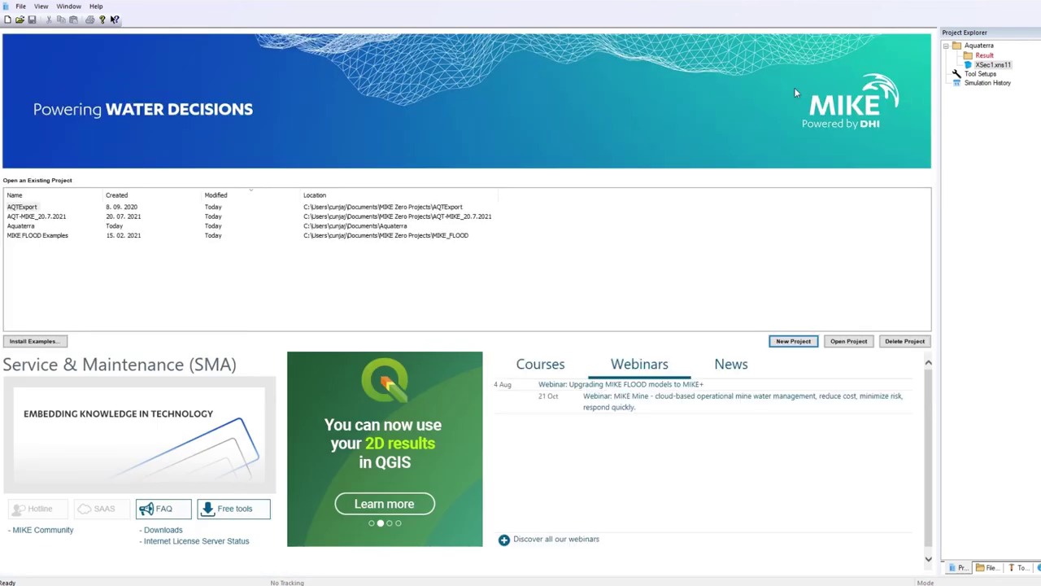
# - Create a new MIKE 11 River Network file in the Aquaterra project
pyautogui.click(21, 6)
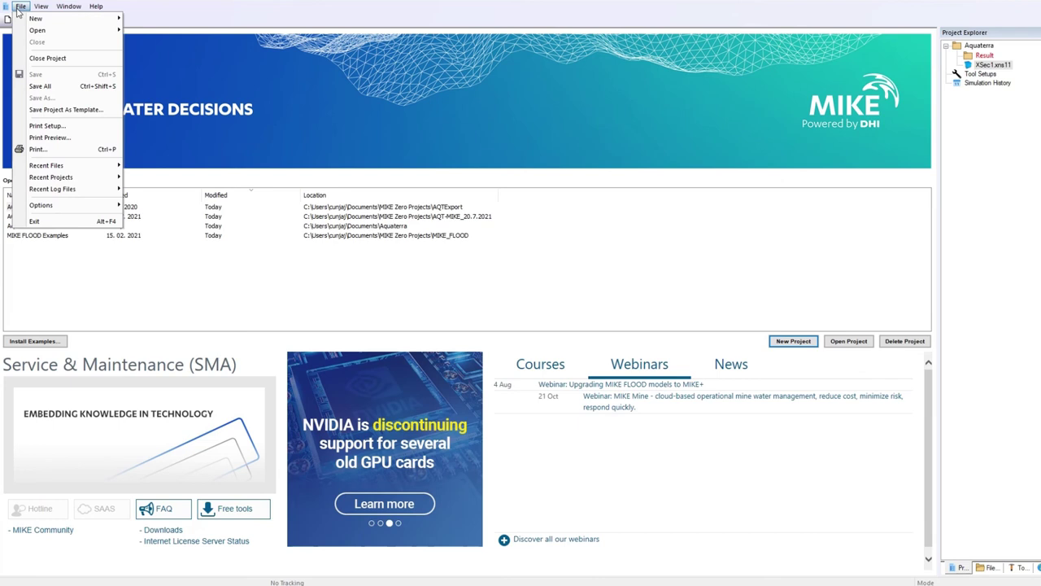
pyautogui.moveTo(33, 18)
pyautogui.click(137, 19)
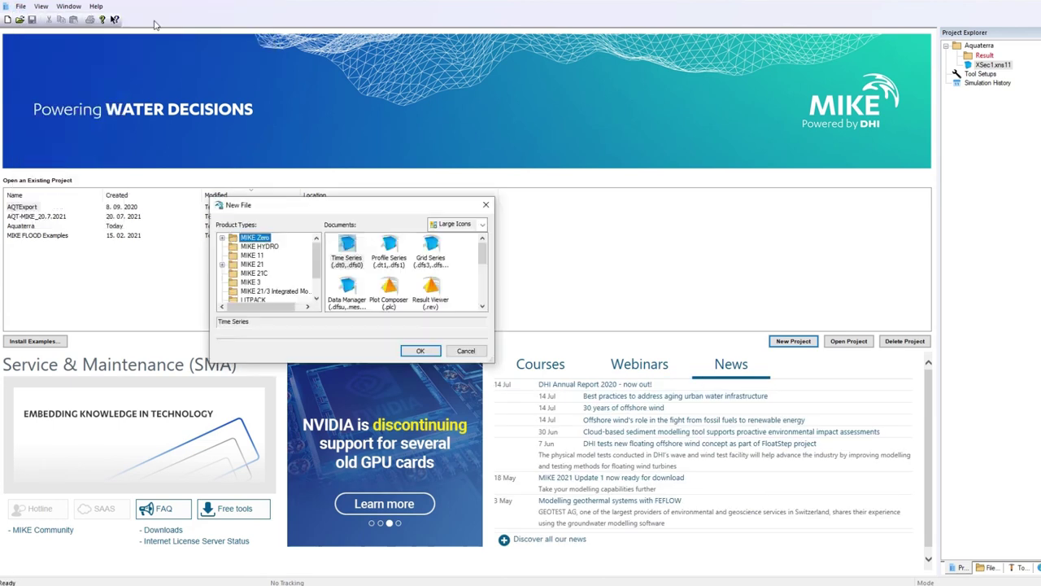
pyautogui.click(252, 255)
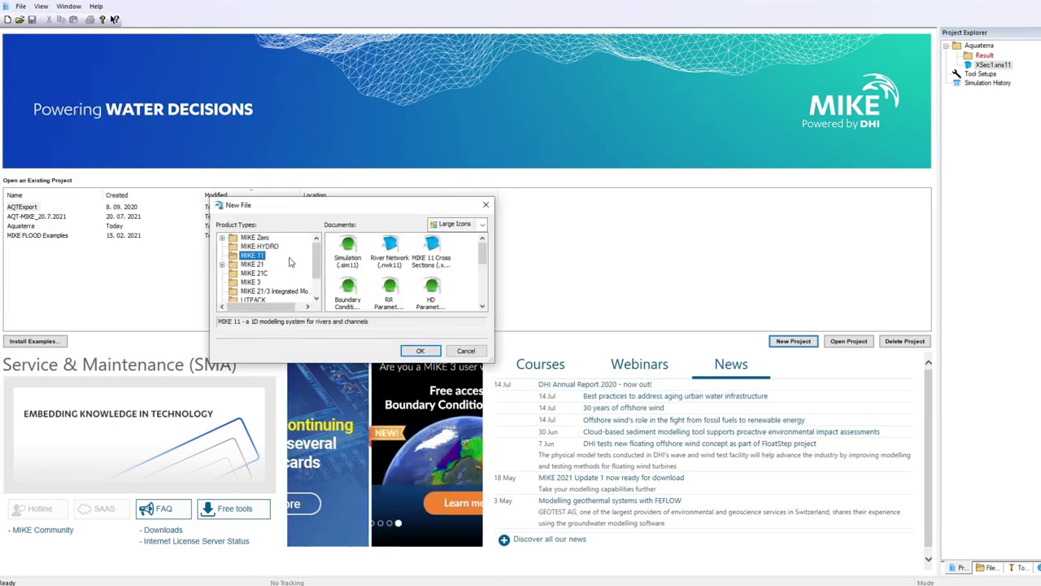
pyautogui.click(390, 254)
pyautogui.click(421, 351)
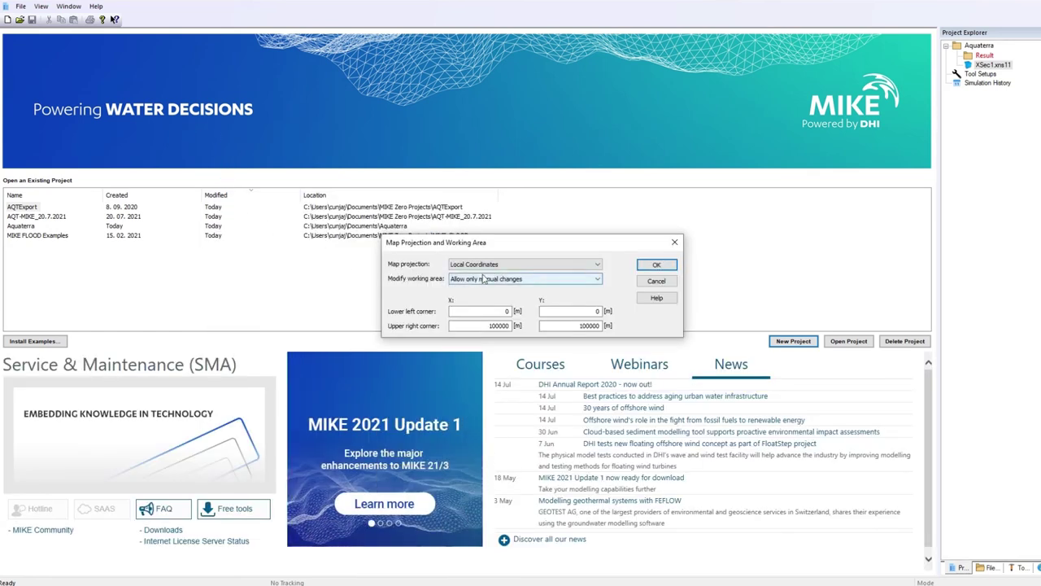
# - Set the map projection to MGI 1901 / Slovene National Grid and the working area from 471510, 121370 to 471720, 121700 m
pyautogui.click(486, 266)
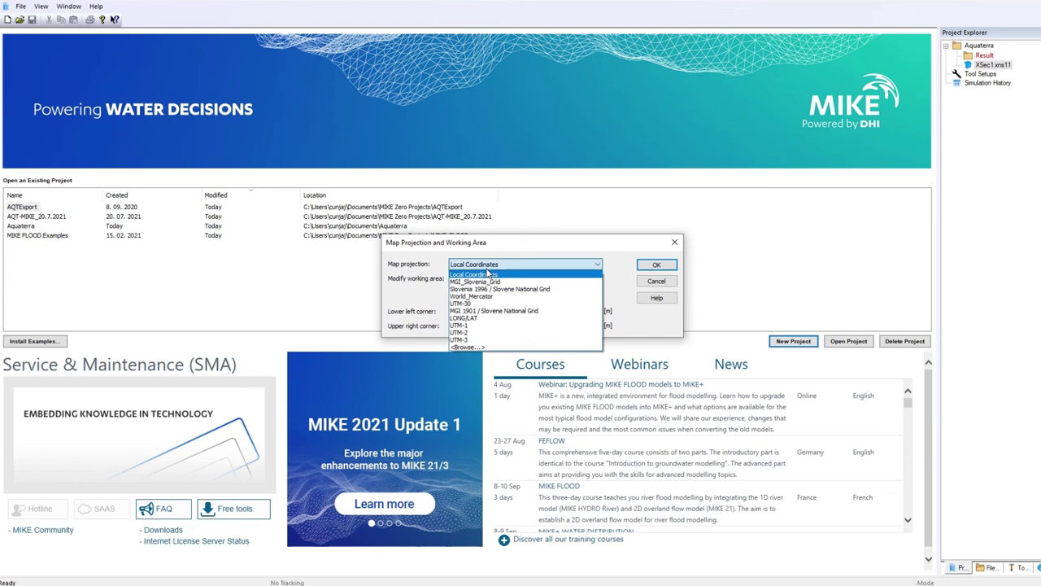
pyautogui.click(484, 309)
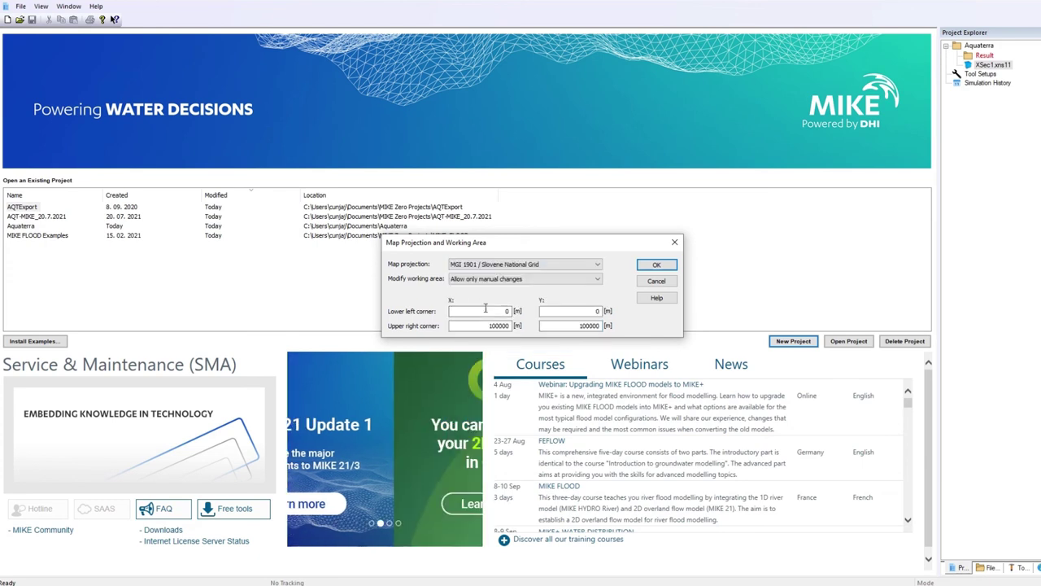
pyautogui.moveTo(485, 311); pyautogui.dragTo(529, 312)
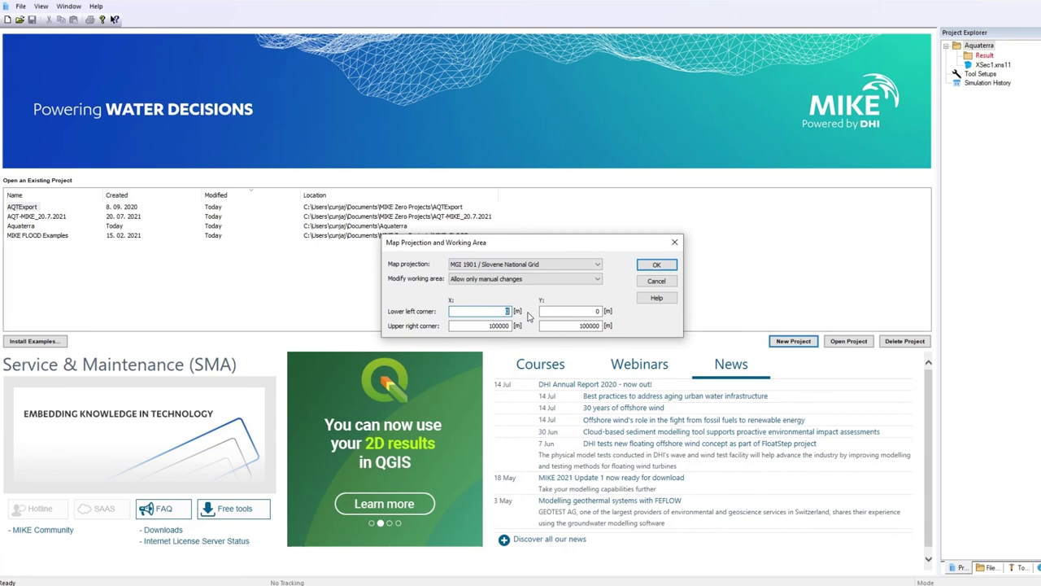
pyautogui.write('4')
pyautogui.write('73')
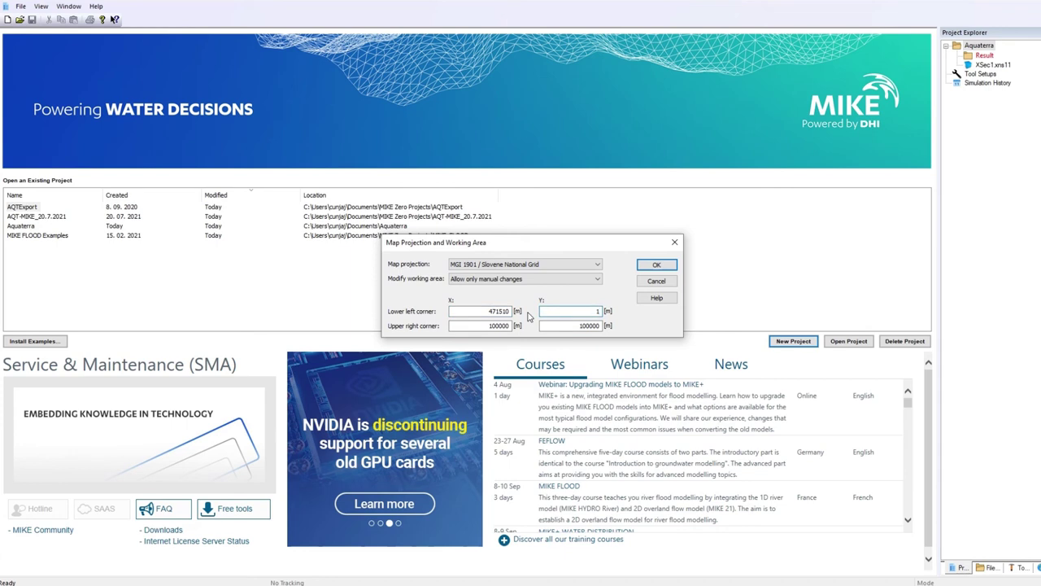
pyautogui.write('121370')
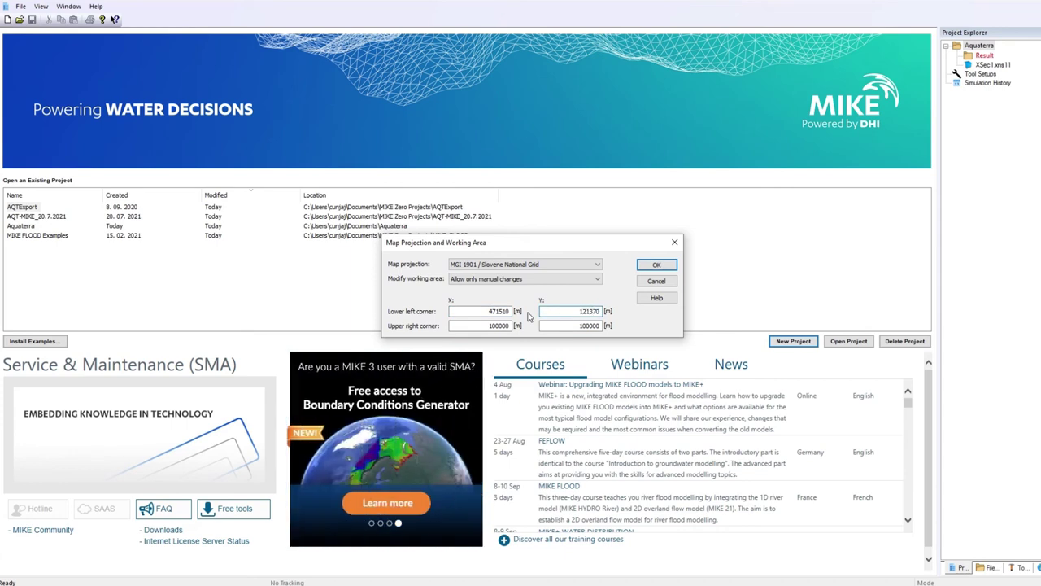
pyautogui.press('Tab')
pyautogui.write('47')
pyautogui.press('Tab')
pyautogui.write('121')
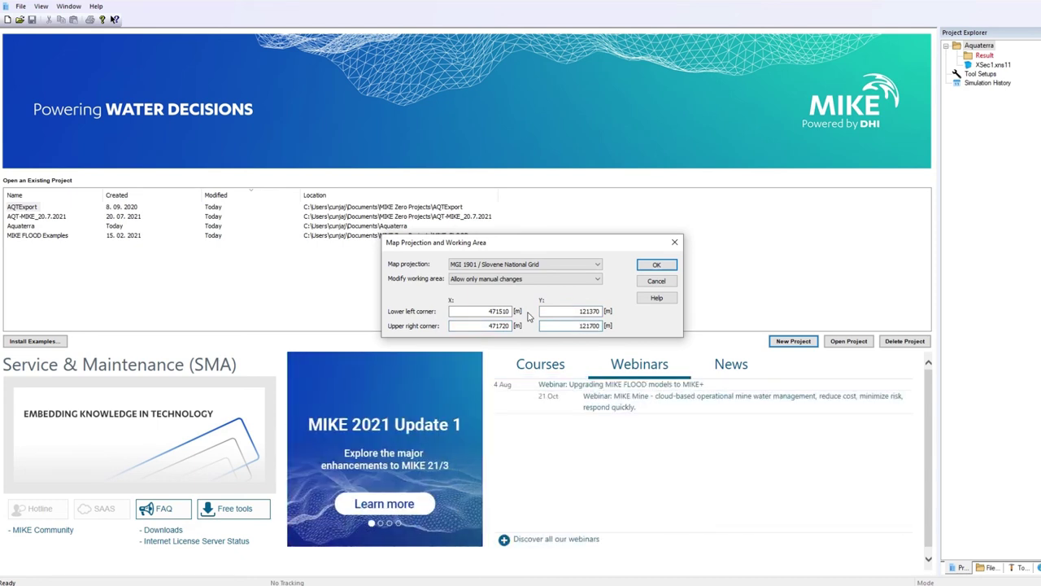
pyautogui.click(656, 265)
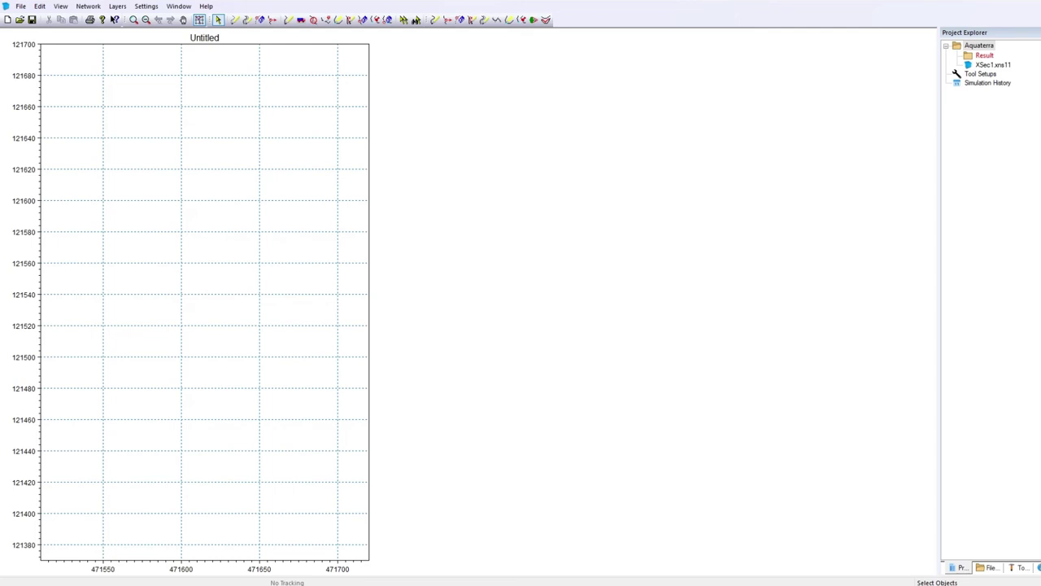
# - Import the point and branch data from the point-branch ASCII file RIVER_AXIS.TXT, using metres for position and chainage
pyautogui.click(20, 6)
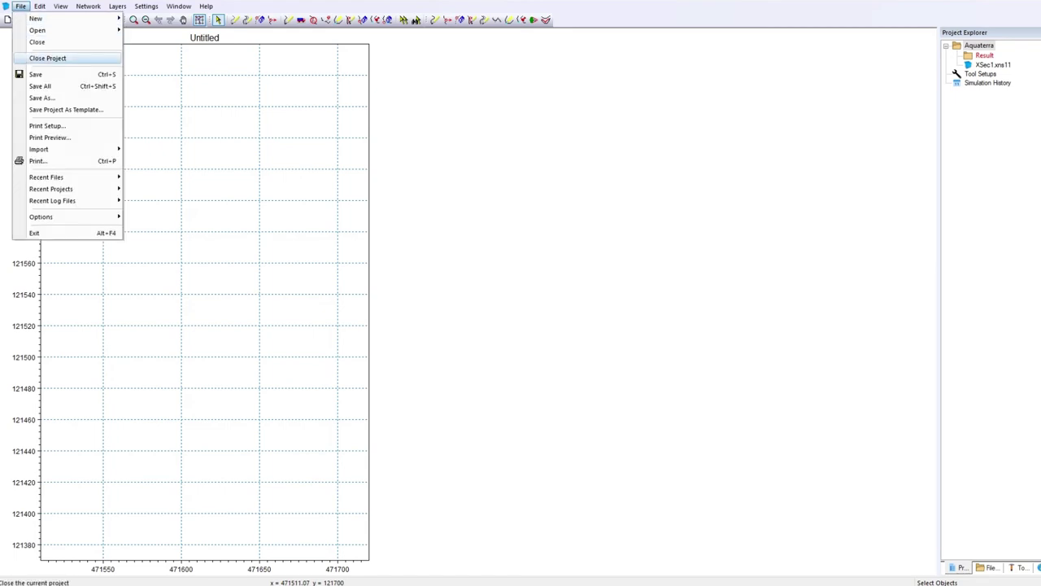
pyautogui.moveTo(39, 148)
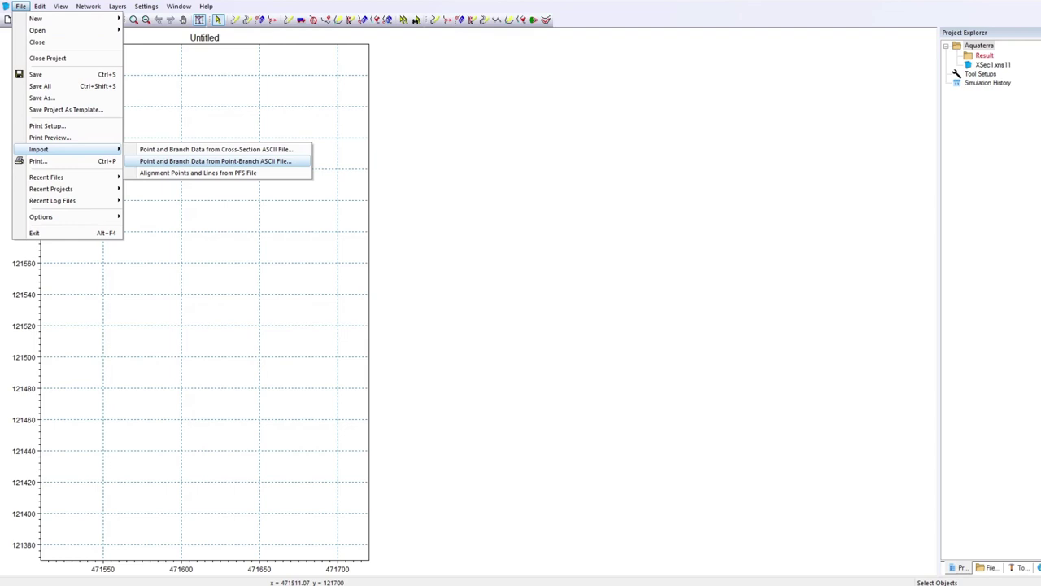
pyautogui.click(214, 160)
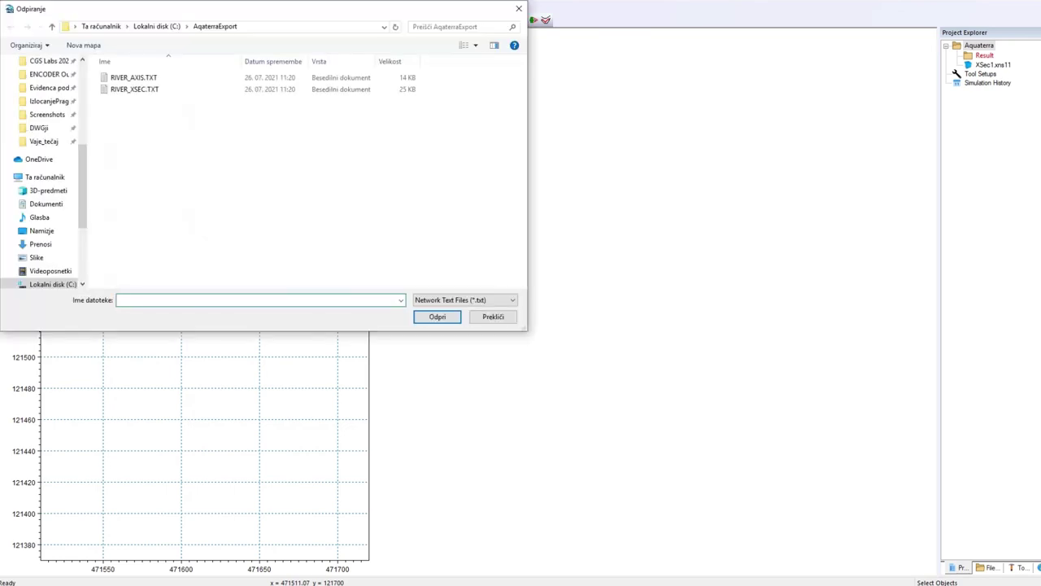
pyautogui.click(133, 78)
pyautogui.click(437, 316)
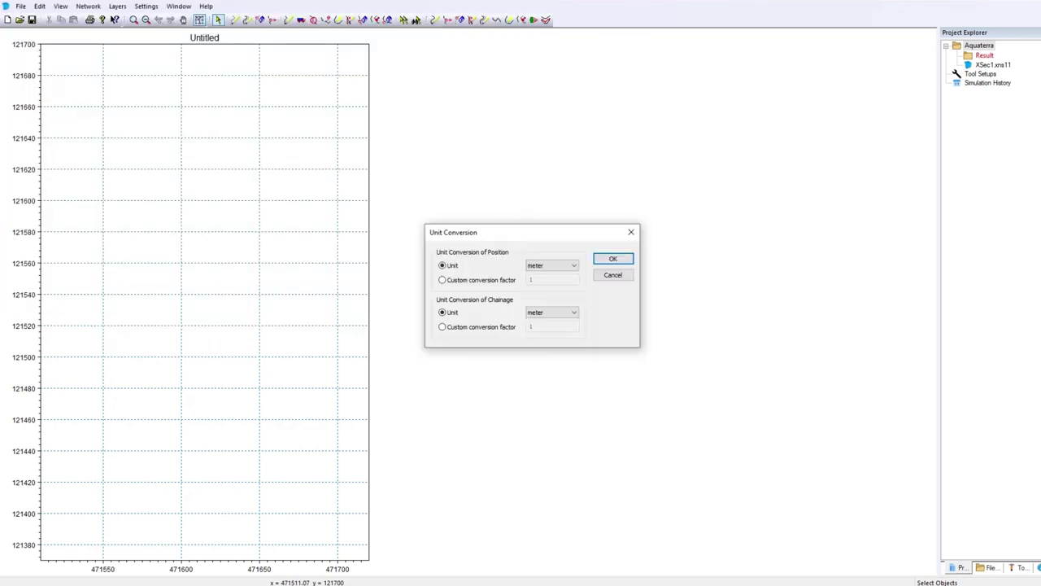
pyautogui.click(612, 259)
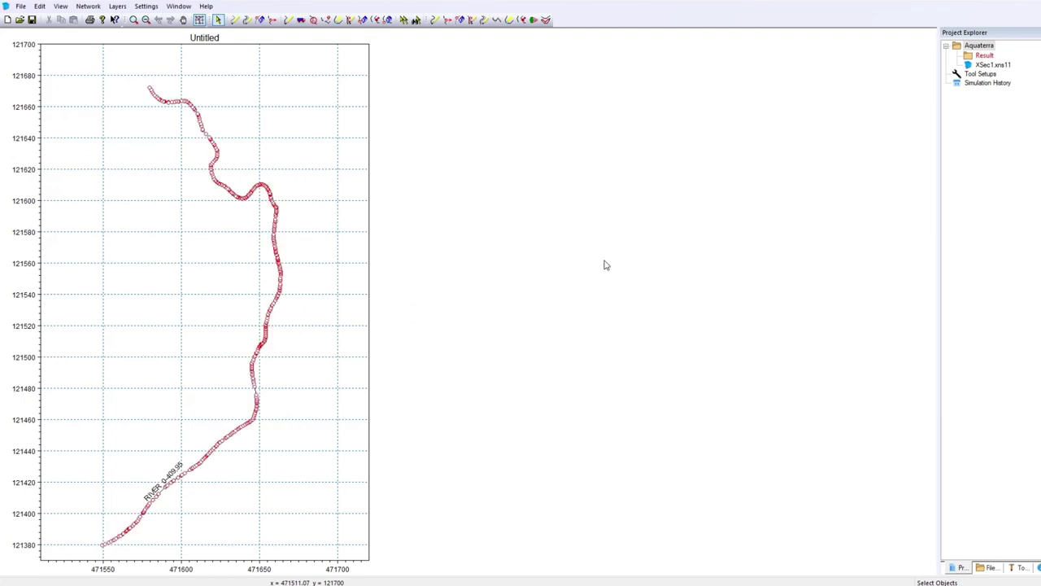
# - Open the network's branch table in the tabular view and set the RIVER branch's Topo ID to AQUATERRA
pyautogui.click(61, 9)
pyautogui.click(114, 77)
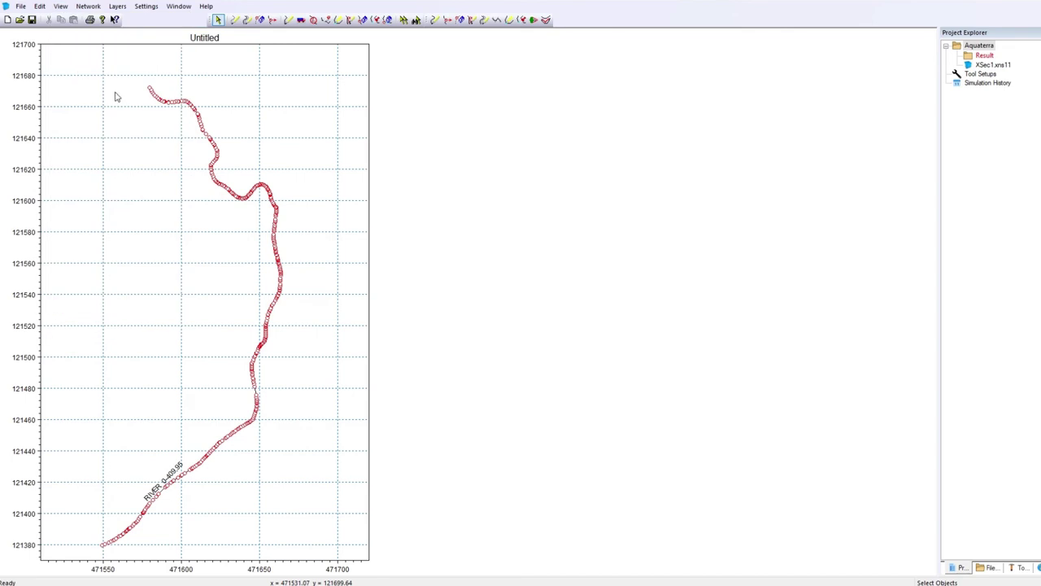
pyautogui.click(8, 42)
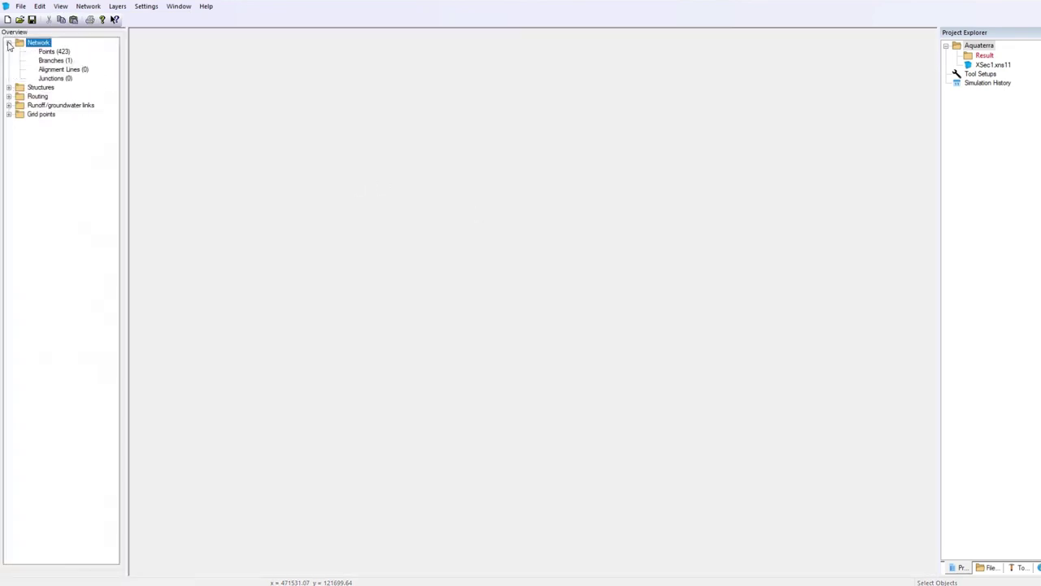
pyautogui.click(49, 51)
pyautogui.click(53, 60)
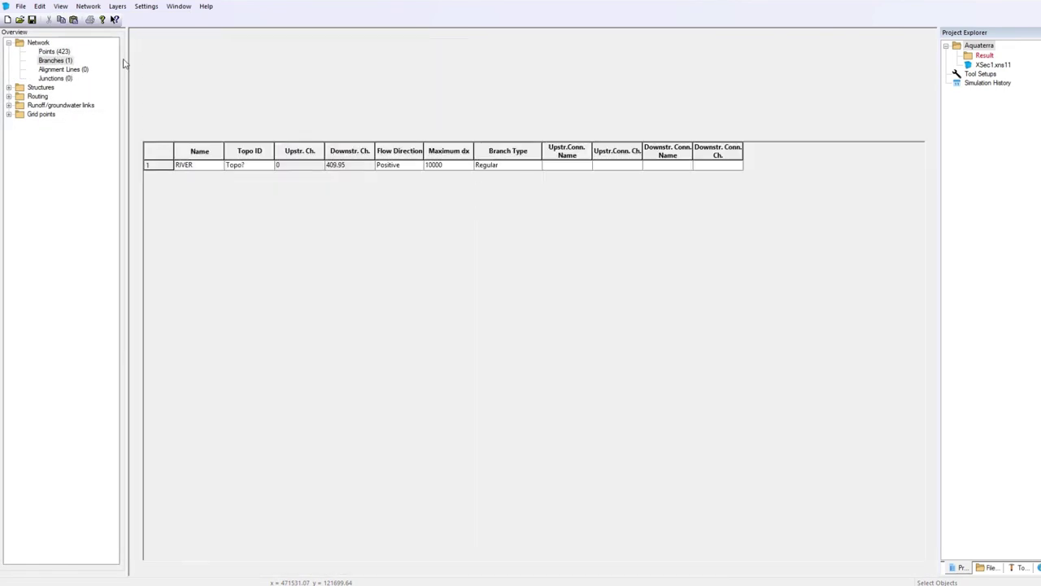
pyautogui.moveTo(209, 60); pyautogui.dragTo(186, 61)
pyautogui.write('AQUATER')
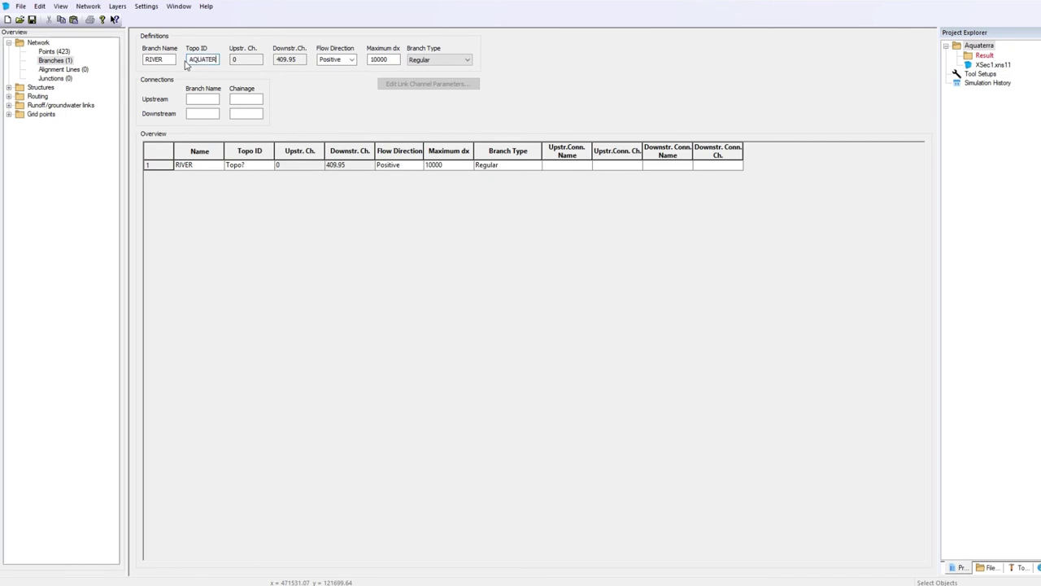
pyautogui.write('RA')
# - Set the RIVER branch's flow direction to Negative and save the network as Net1.nwk11 in the Aquaterra project folder
pyautogui.click(352, 60)
pyautogui.click(342, 78)
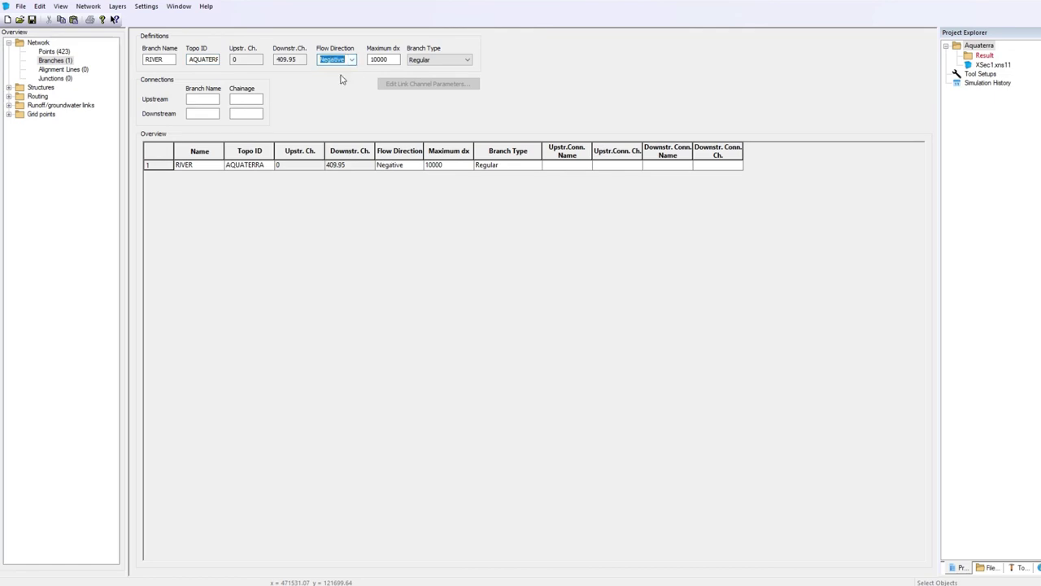
pyautogui.click(32, 19)
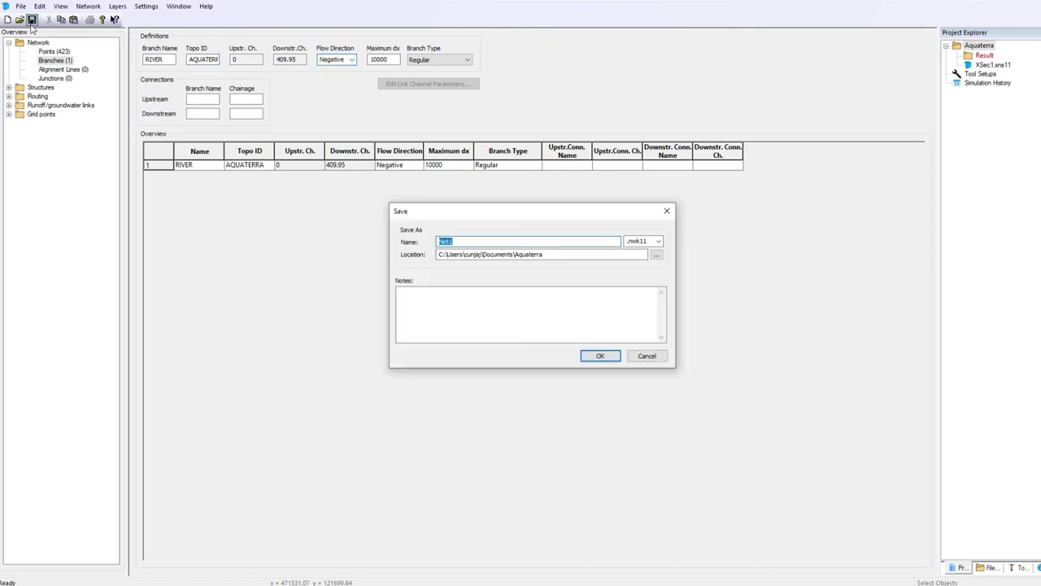
pyautogui.click(599, 356)
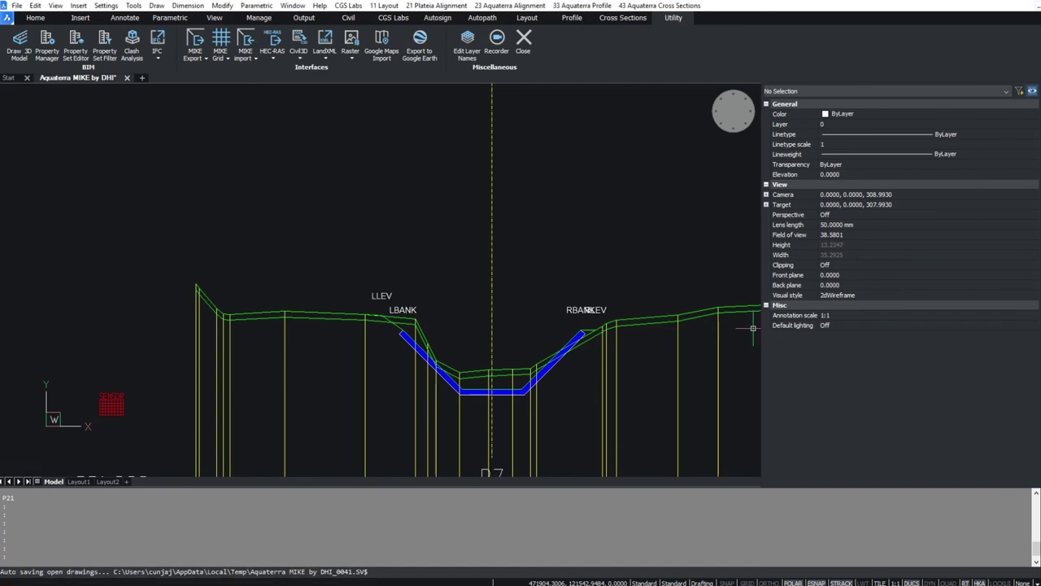
# - Switch to the Aquaterra drawing and load ResultsMIKE11.res11 with the RIVER branch into the MIKE 11 import converter
pyautogui.click(246, 54)
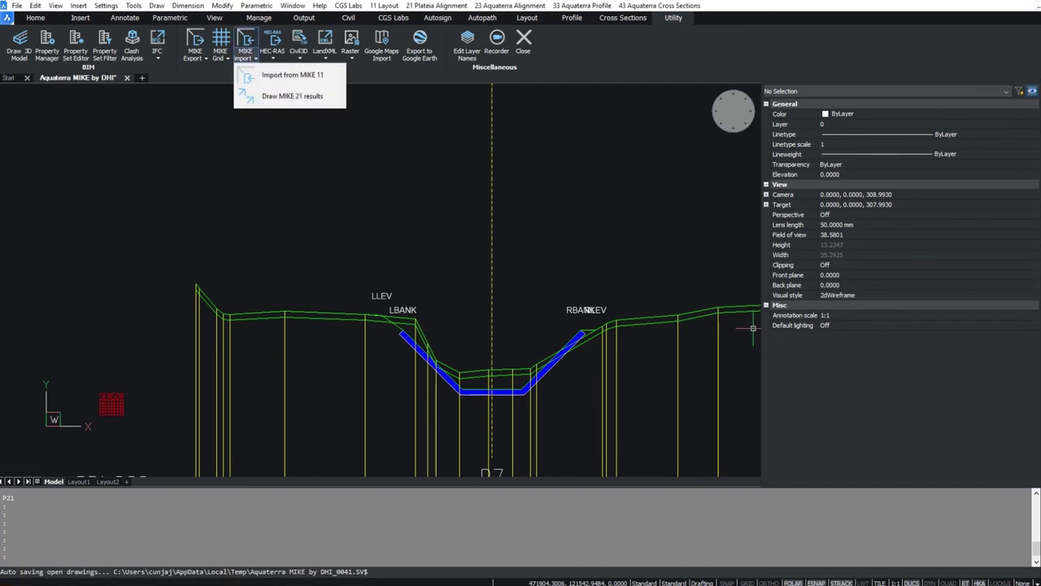
pyautogui.click(292, 74)
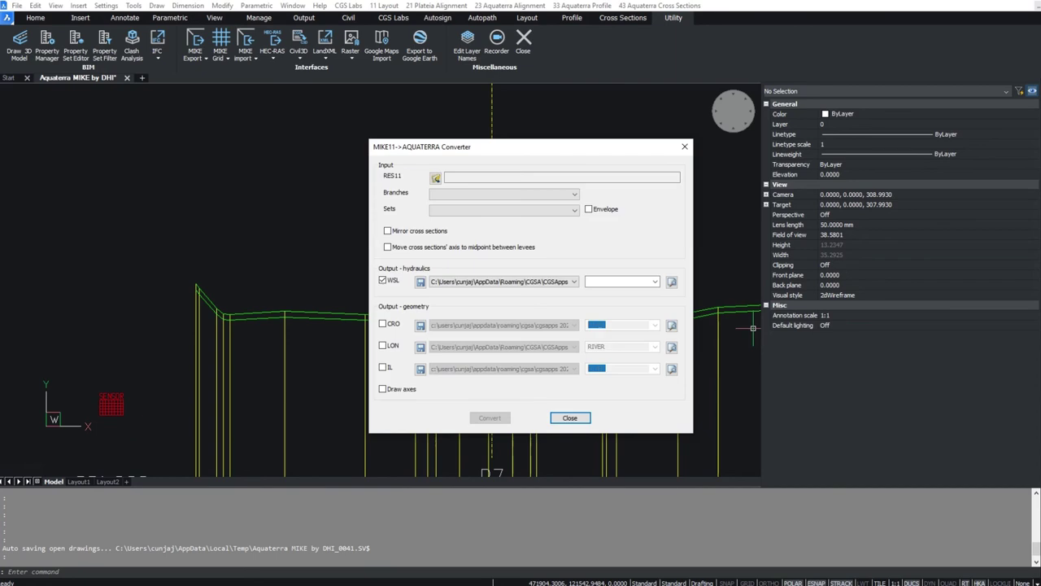
pyautogui.click(435, 178)
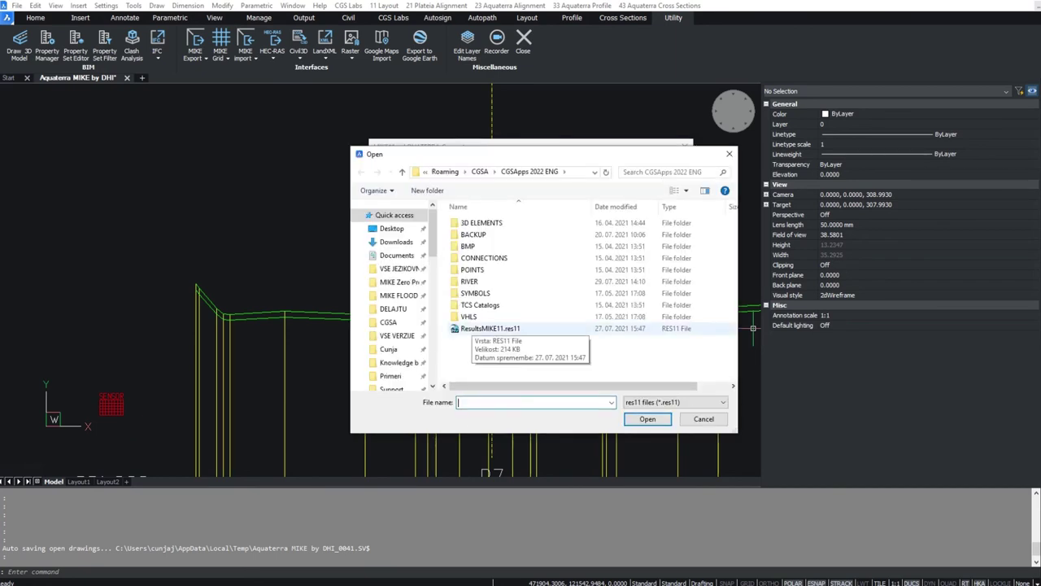
pyautogui.click(488, 328)
pyautogui.click(647, 419)
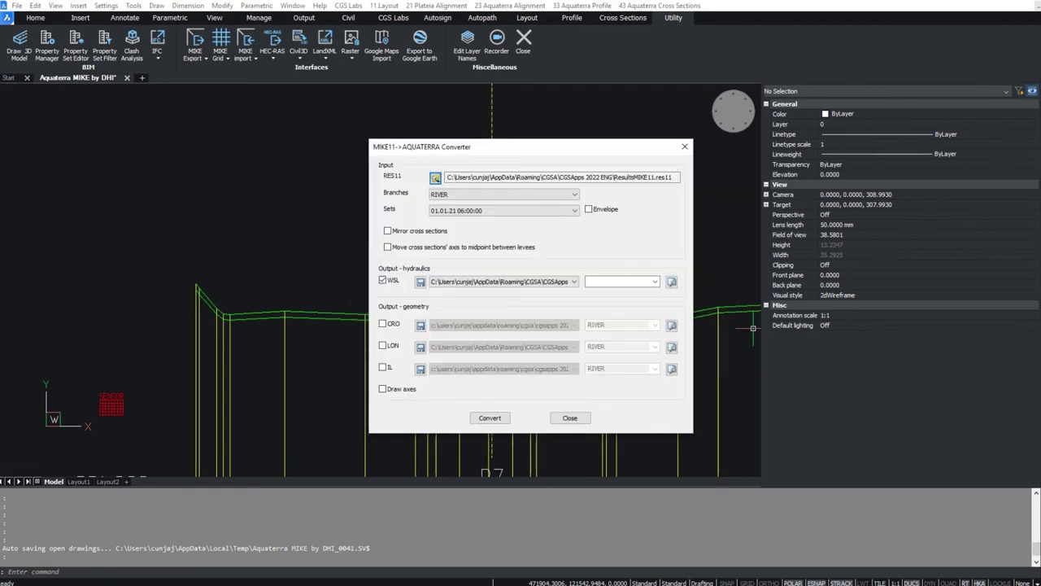
pyautogui.press('Tab')
pyautogui.hotkey('alt', 'Down')
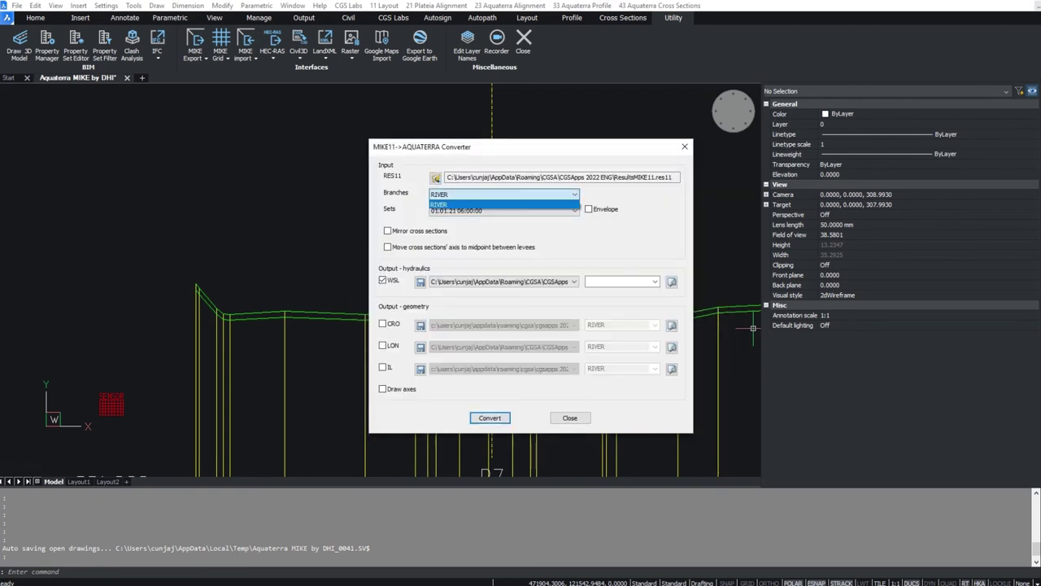
pyautogui.press('Return')
# - Examine the time sets offered for the RIVER branch results without changing the selected set
pyautogui.press('Tab')
pyautogui.hotkey('alt', 'Down')
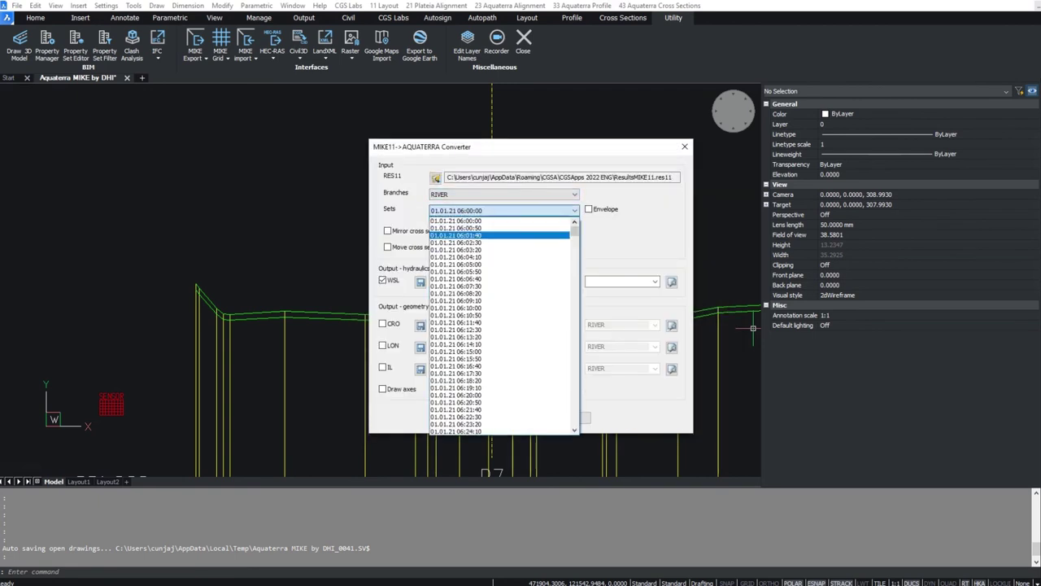
pyautogui.press('Down')
pyautogui.press('Down')
pyautogui.press('Down')
pyautogui.press('Down')
pyautogui.press('Down')
pyautogui.press('Down')
pyautogui.press('Down')
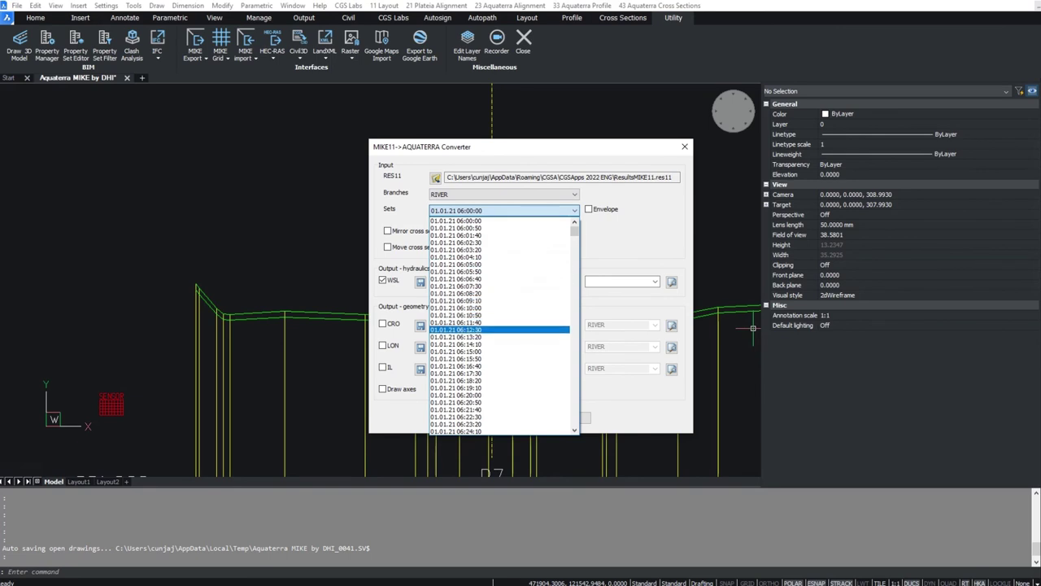
pyautogui.press('Up')
pyautogui.press('Up')
pyautogui.press('Up')
pyautogui.press('Up')
pyautogui.press('Up')
pyautogui.press('Up')
pyautogui.press('Up')
pyautogui.press('Up')
pyautogui.press('Escape')
# - Enable the envelope of results, name the WSL output Envelope, and convert the MIKE 11 results
pyautogui.press('Tab')
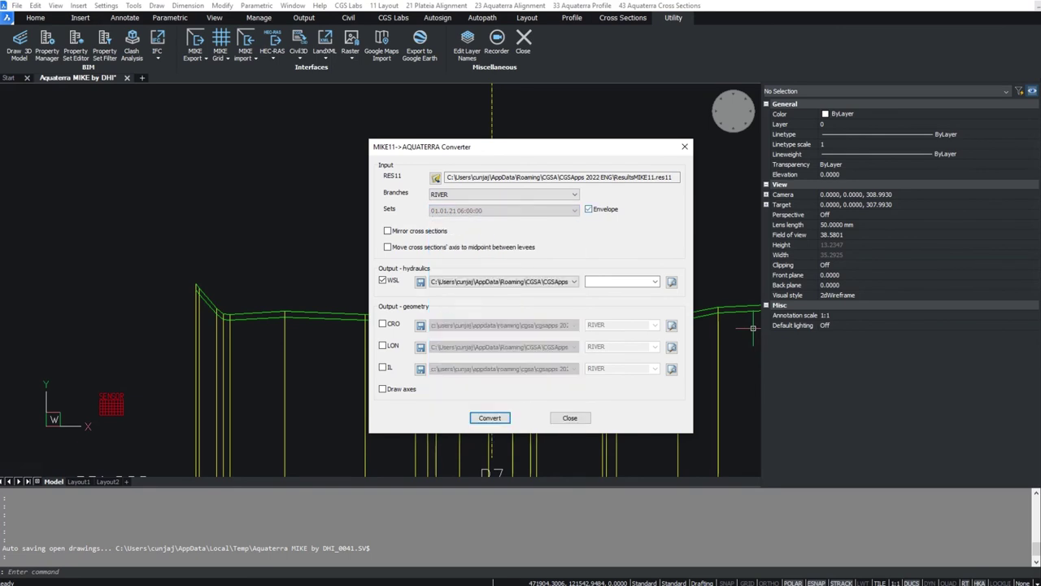
pyautogui.press('space')
pyautogui.click(618, 281)
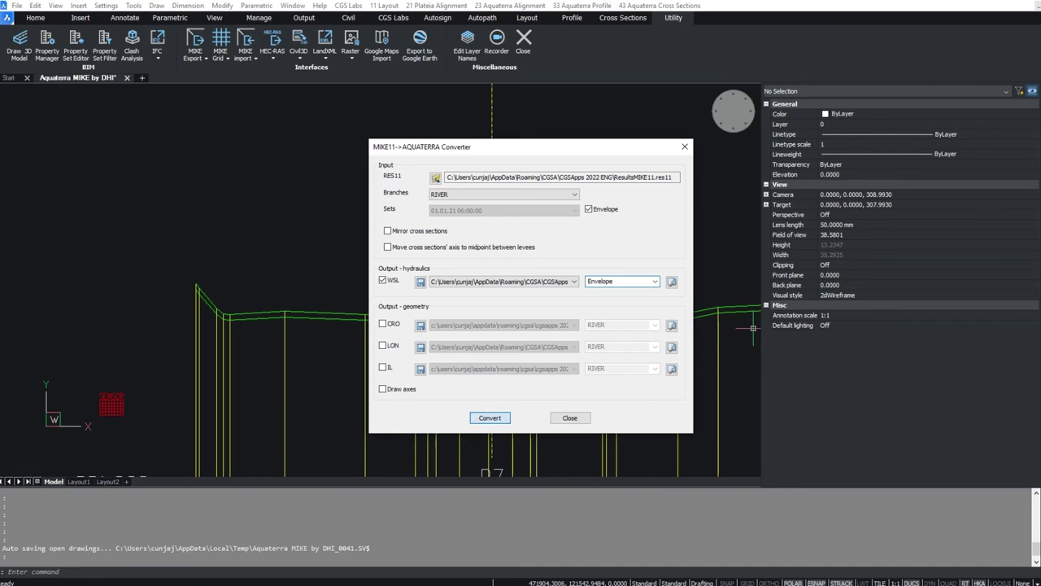
pyautogui.press('Return')
# - Insert the Envelope water level with labels into the RIVER longitudinal profile
pyautogui.scroll(-10, 581, 382)
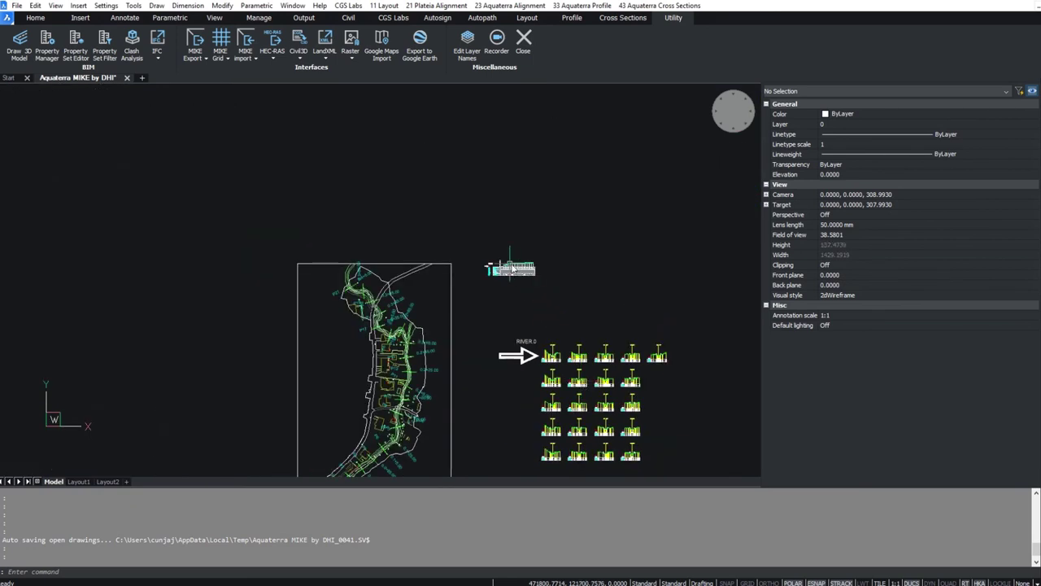
pyautogui.scroll(6, 513, 269)
pyautogui.scroll(3, 530, 272)
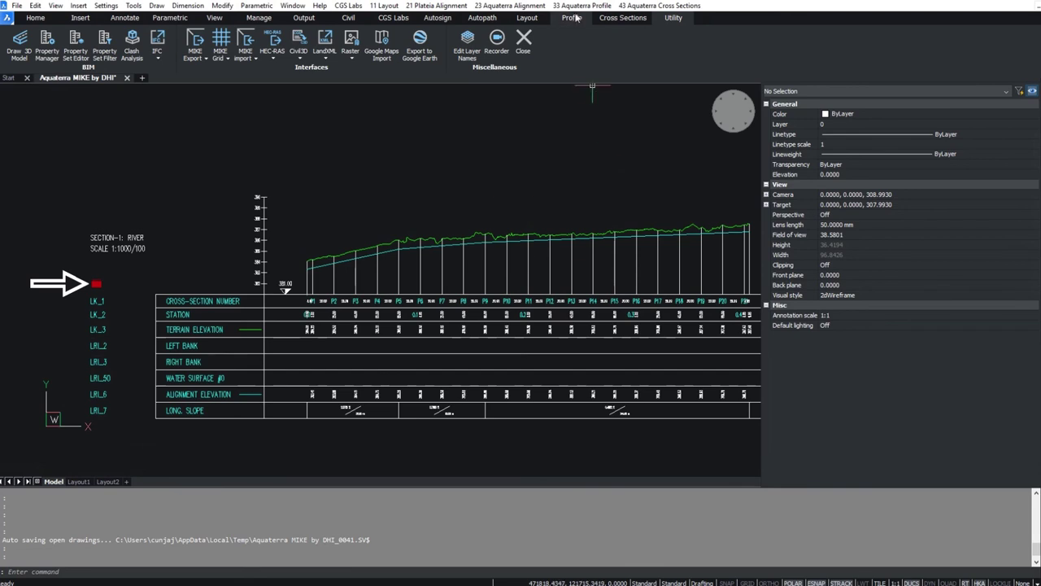
pyautogui.click(572, 18)
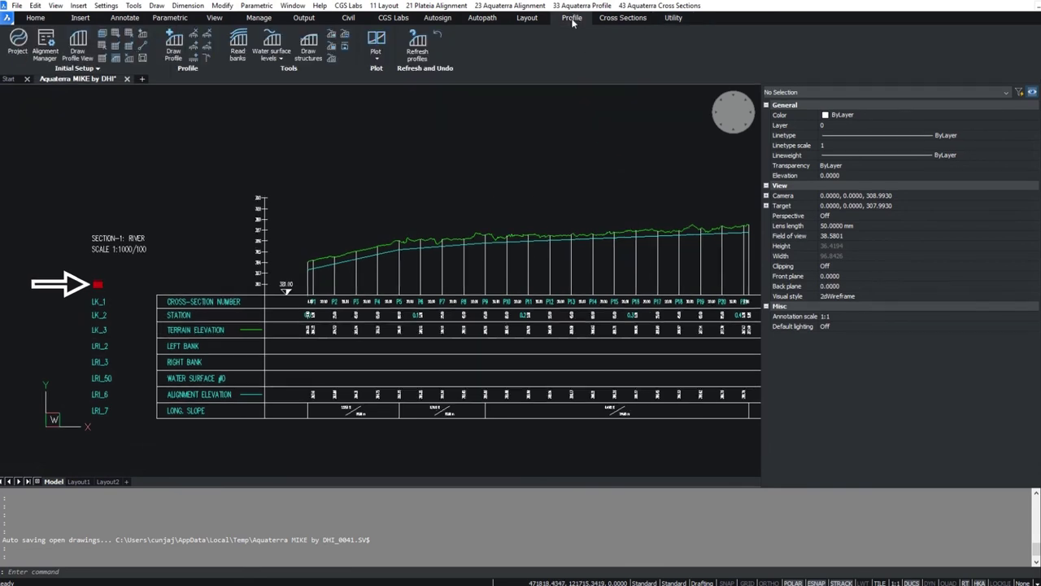
pyautogui.click(270, 41)
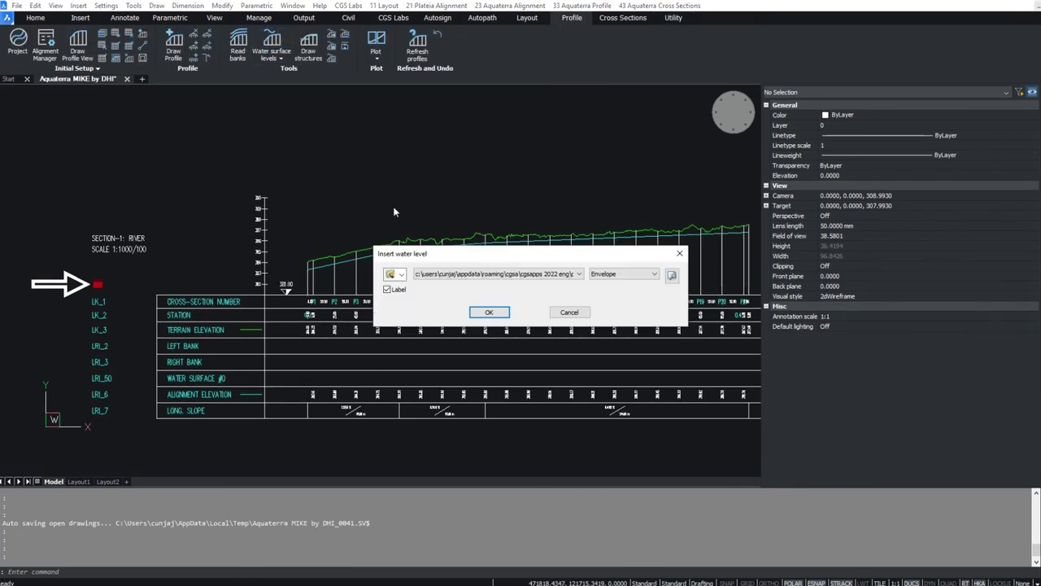
pyautogui.click(401, 274)
pyautogui.click(401, 276)
pyautogui.click(562, 275)
pyautogui.click(560, 284)
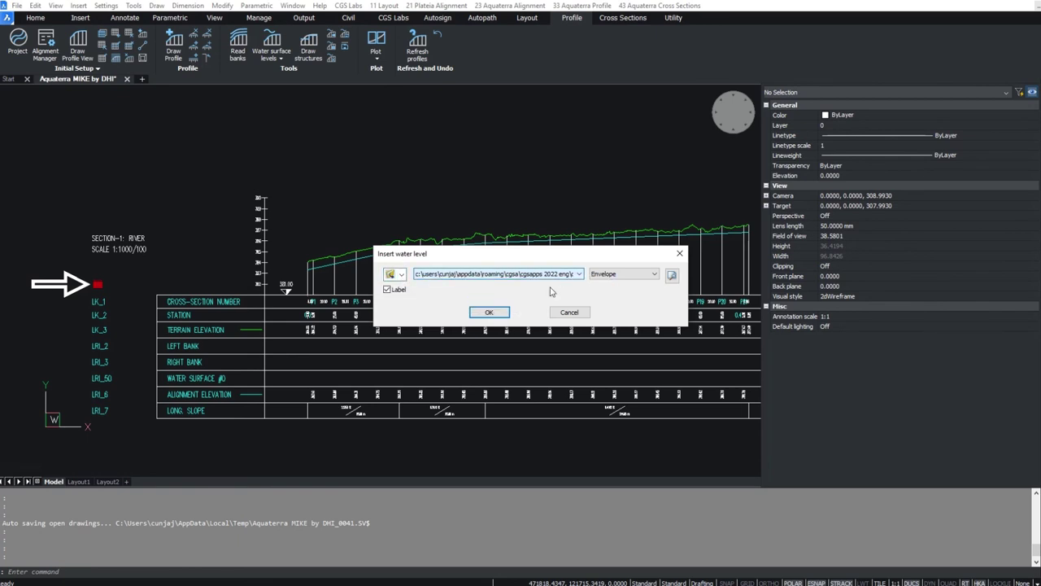
pyautogui.click(489, 313)
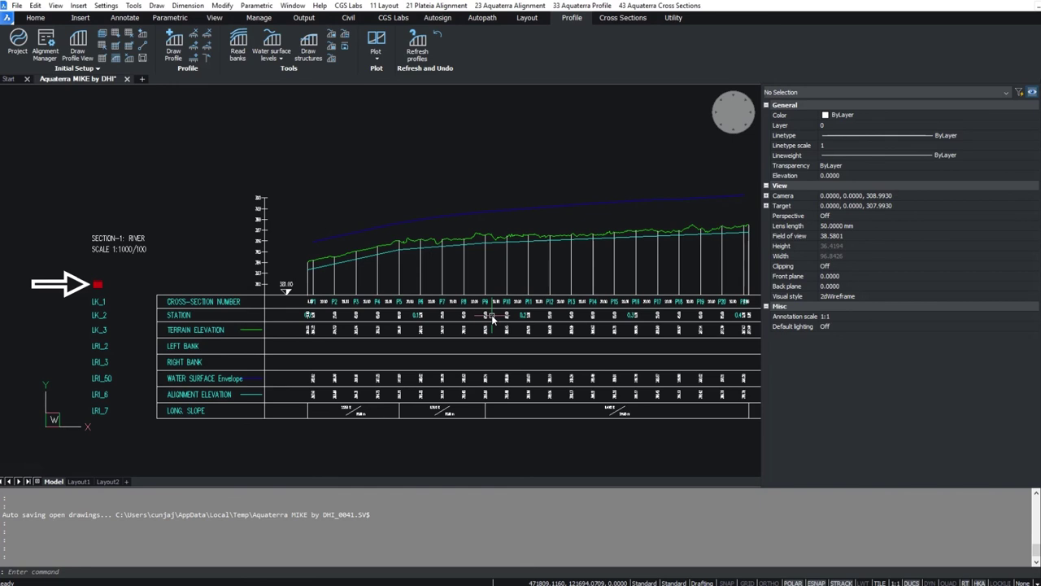
pyautogui.press('Escape')
pyautogui.moveTo(421, 220)
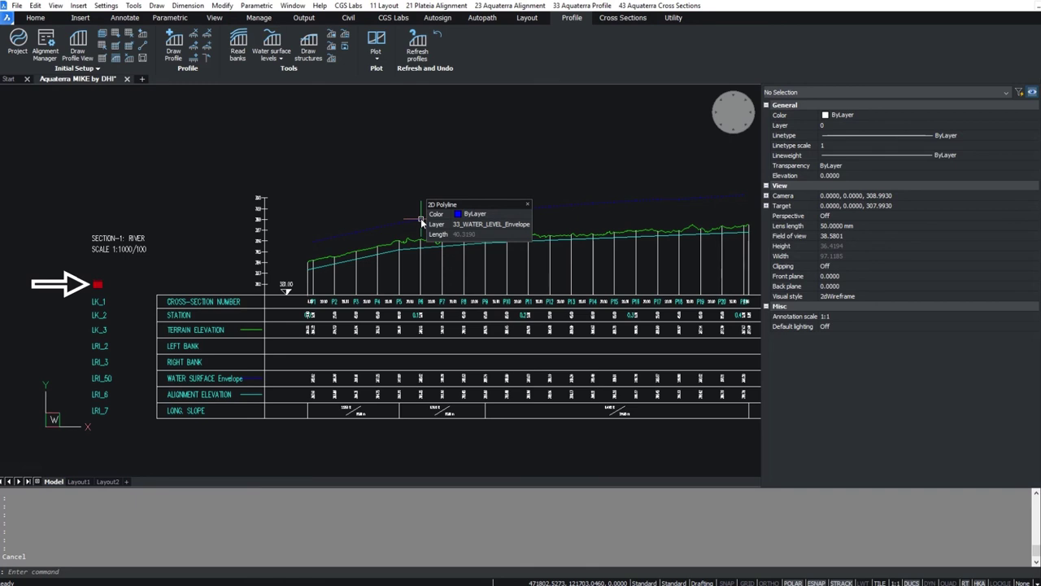
# - Draw the Envelope water surface level from DEFAULT.WSL into the RIVER cross-sections, labelled at the centerline
pyautogui.scroll(-8, 421, 220)
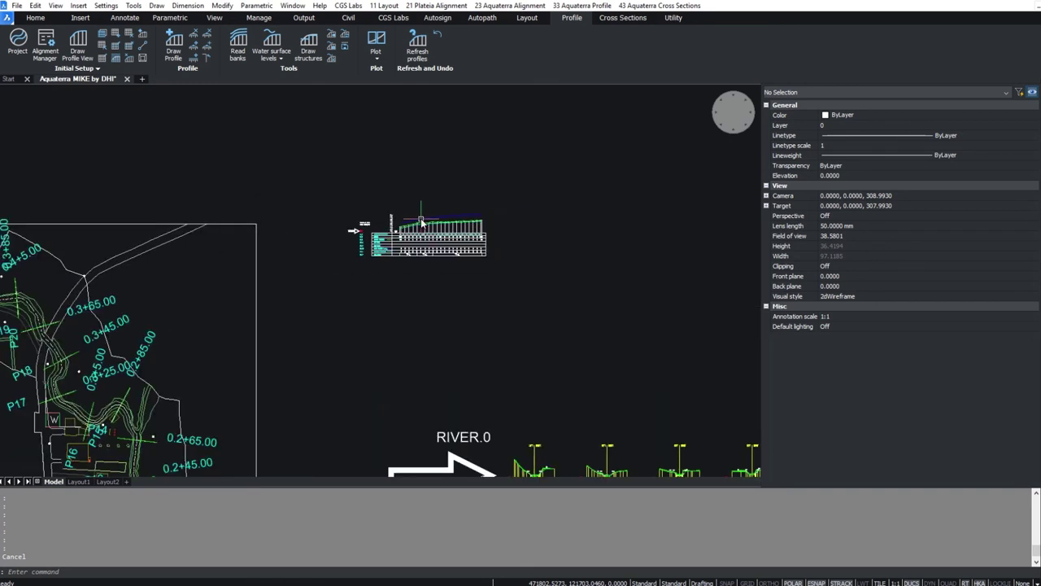
pyautogui.scroll(8, 437, 265)
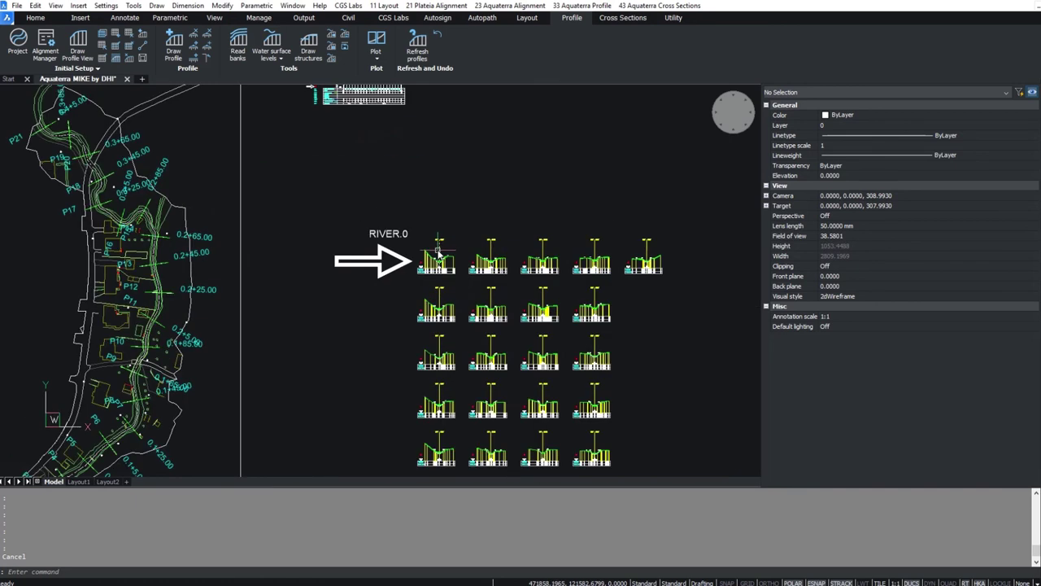
pyautogui.scroll(3, 441, 288)
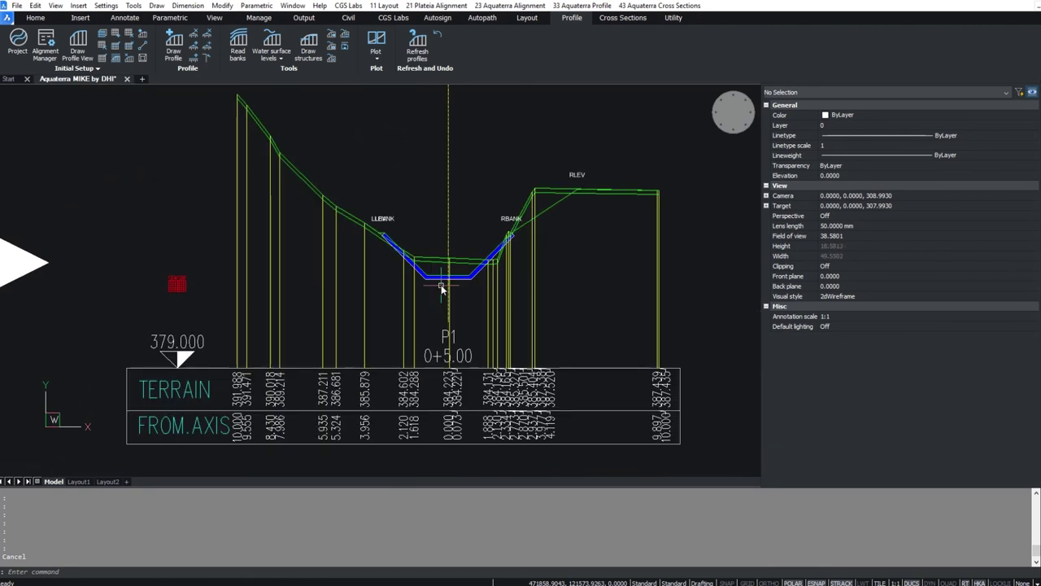
pyautogui.click(623, 18)
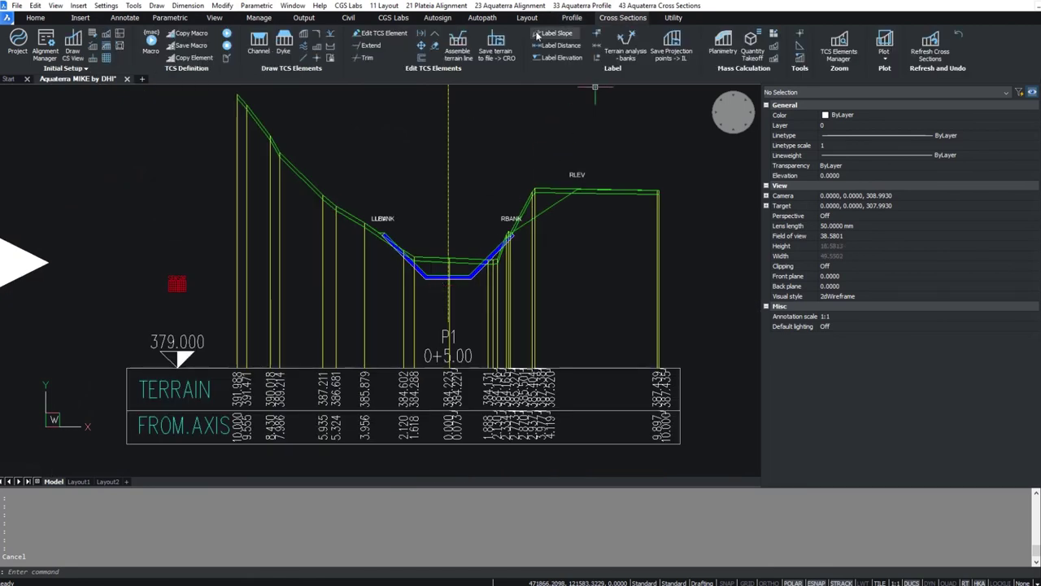
pyautogui.click(307, 49)
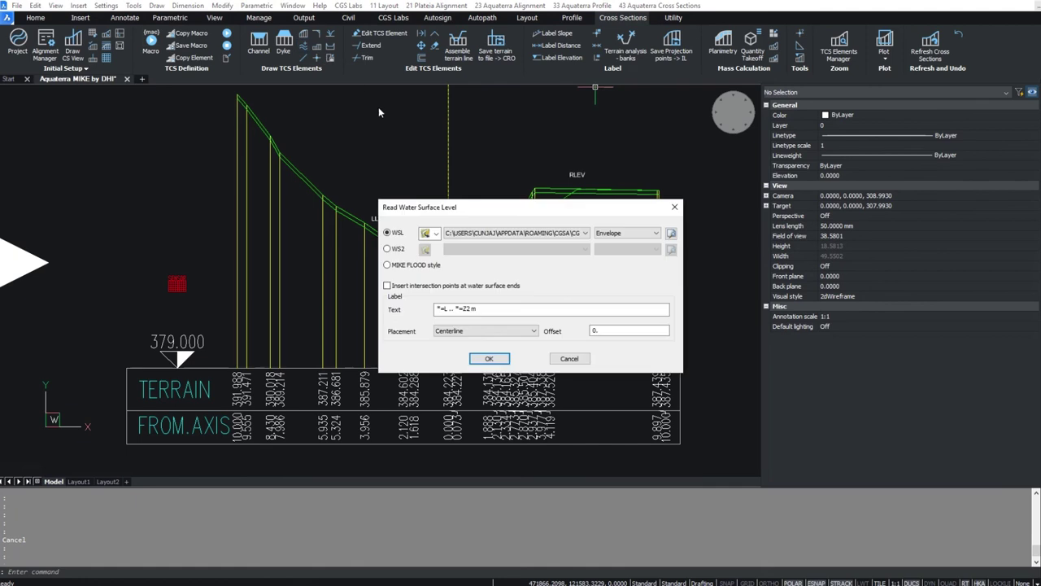
pyautogui.click(460, 233)
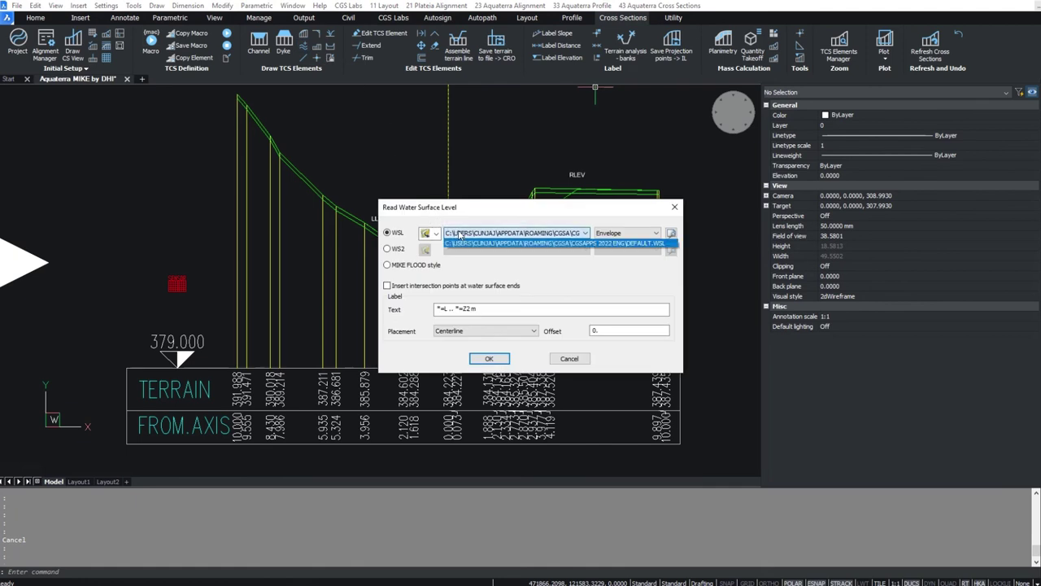
pyautogui.click(460, 242)
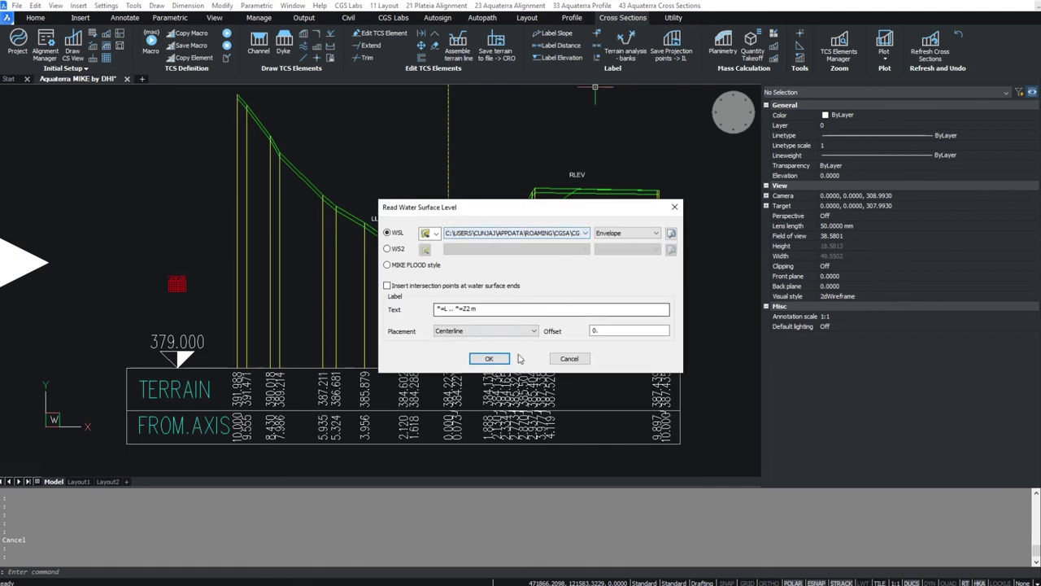
pyautogui.click(492, 358)
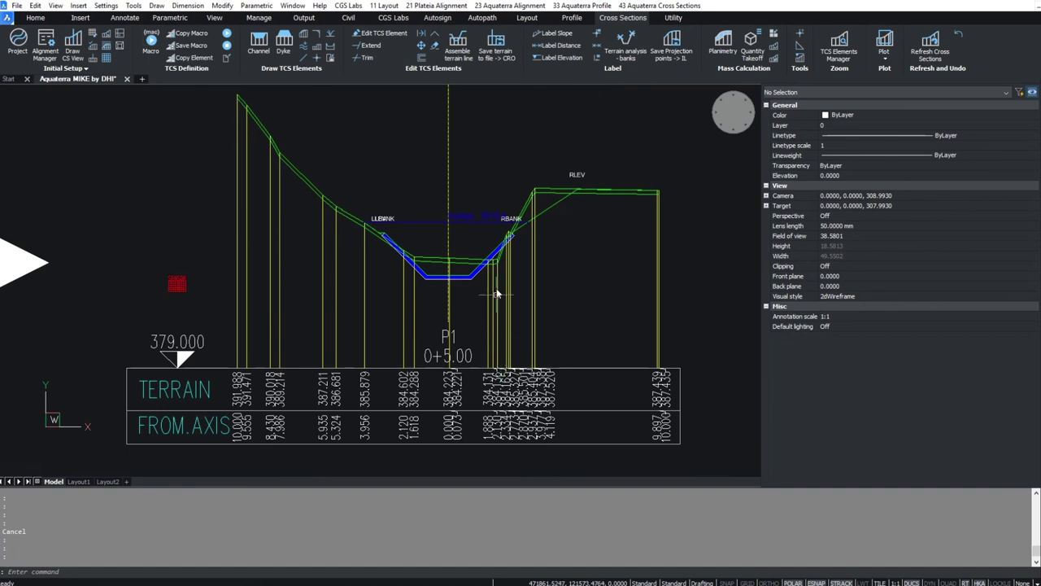
pyautogui.scroll(5, 493, 244)
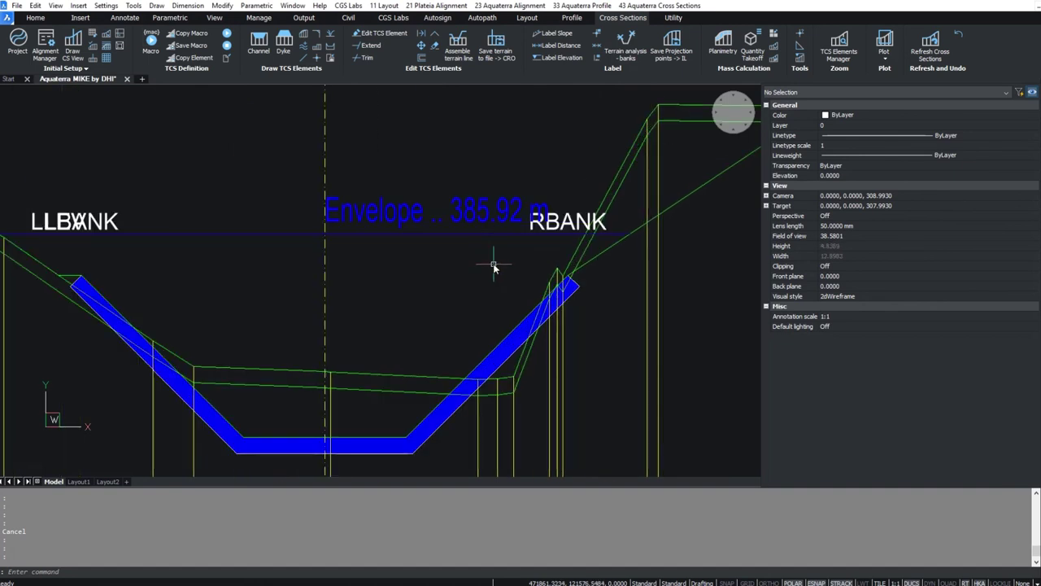
# - Load Rezults1Dand2D.dfs2 for drawing the MIKE 21 results on the river layout
pyautogui.click(673, 18)
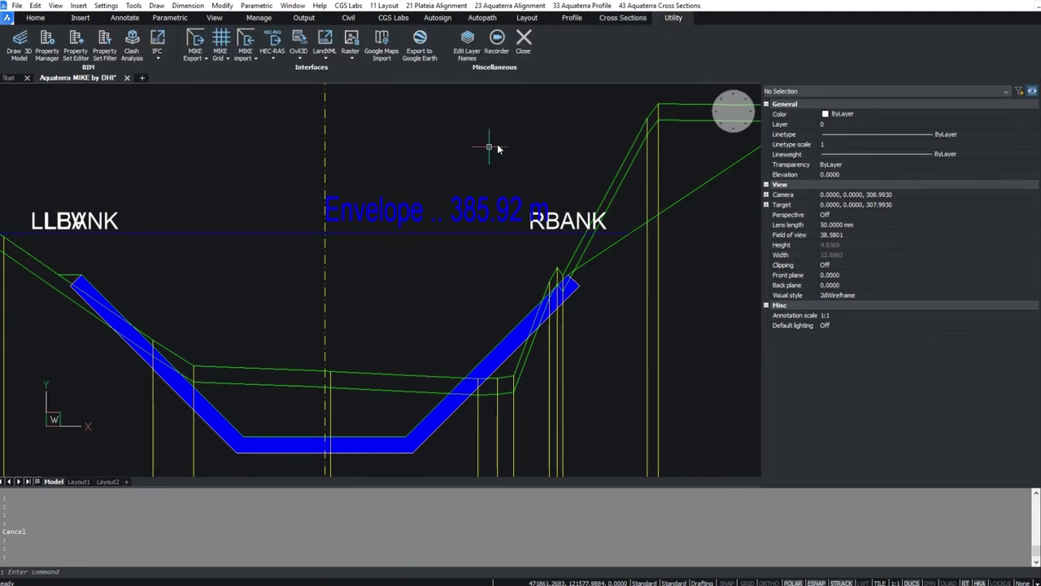
pyautogui.scroll(-10, 497, 149)
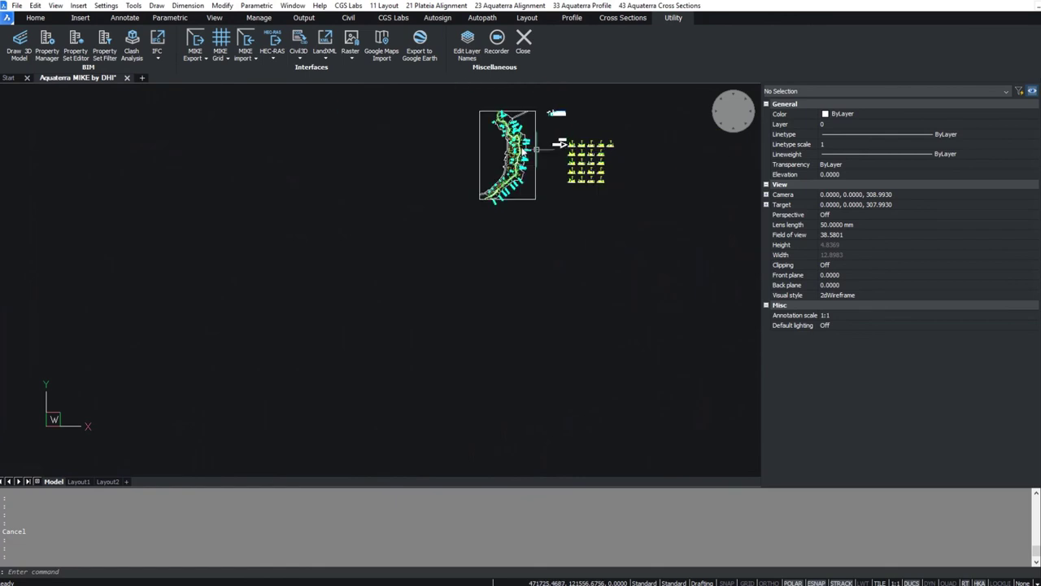
pyautogui.scroll(8, 500, 137)
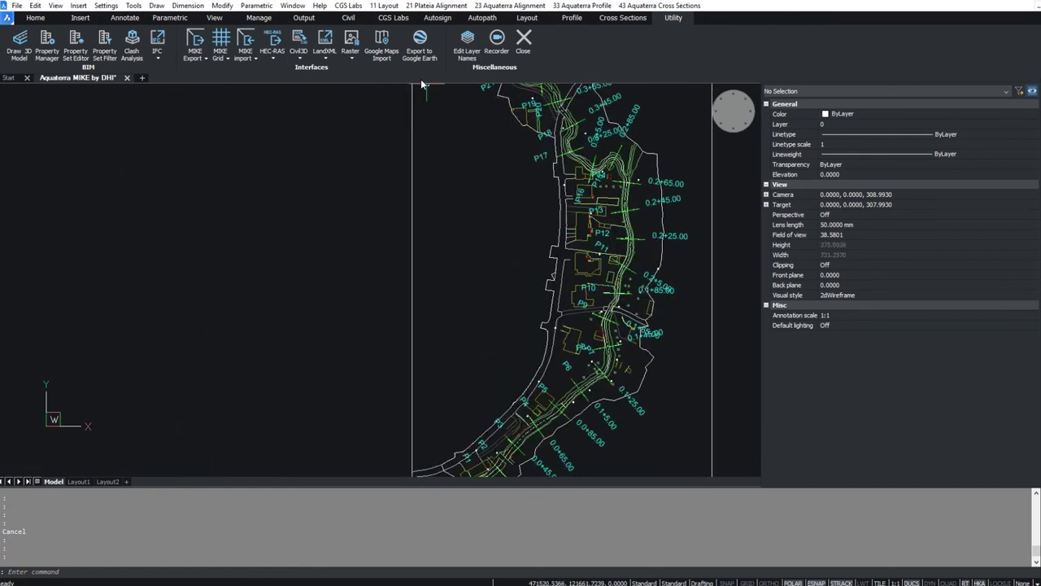
pyautogui.click(246, 54)
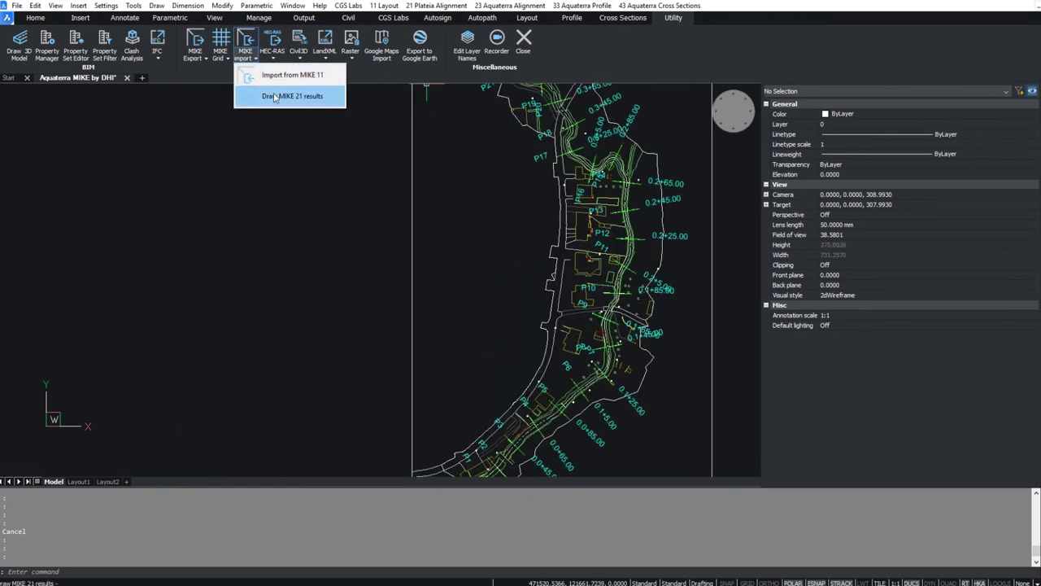
pyautogui.click(283, 96)
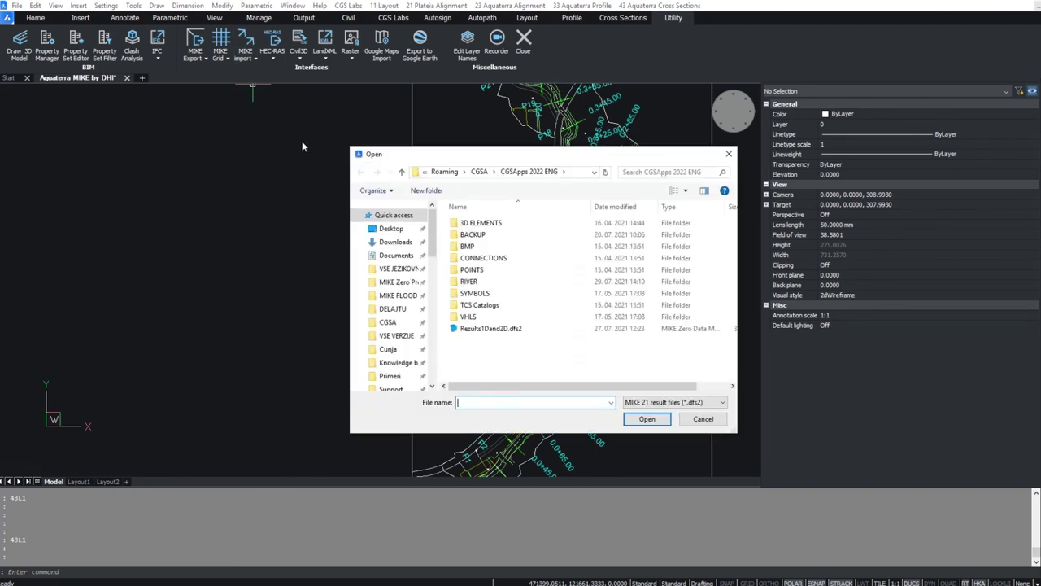
pyautogui.click(520, 330)
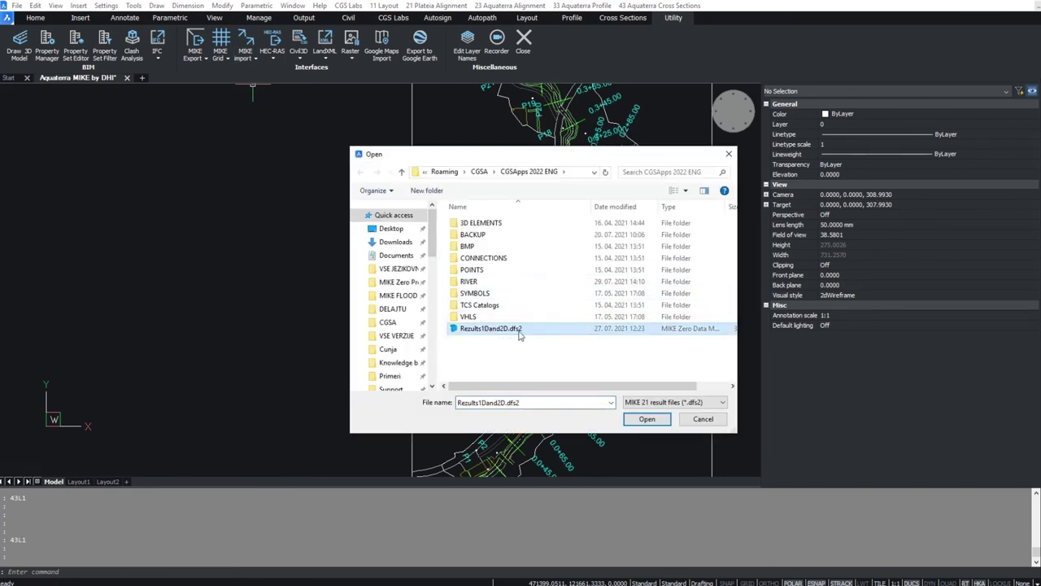
pyautogui.click(646, 418)
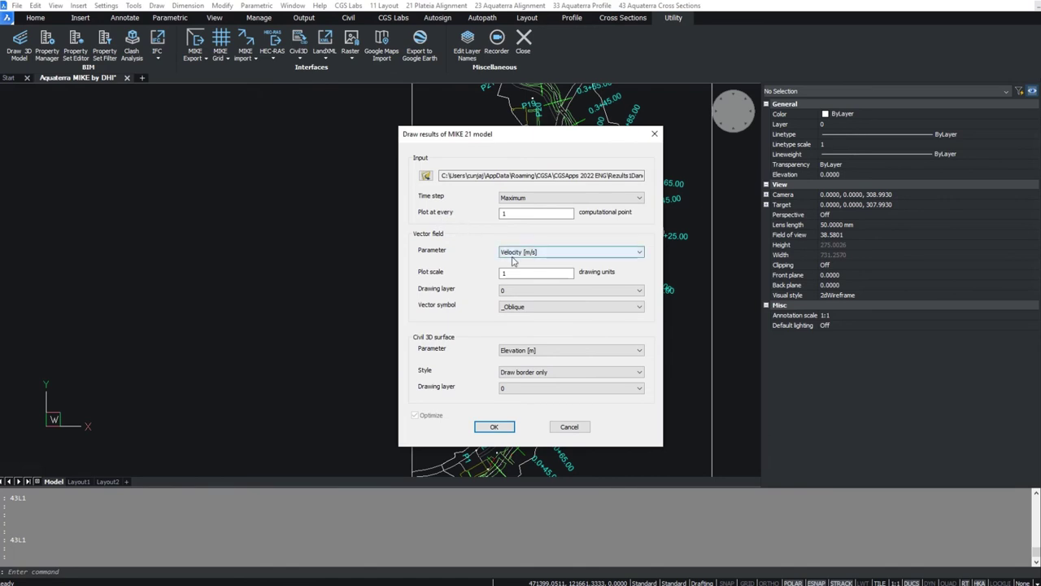
# - Draw the maximum MIKE 21 results with velocity vectors and an elevation surface styled with 1 m and 5 m contours
pyautogui.click(525, 371)
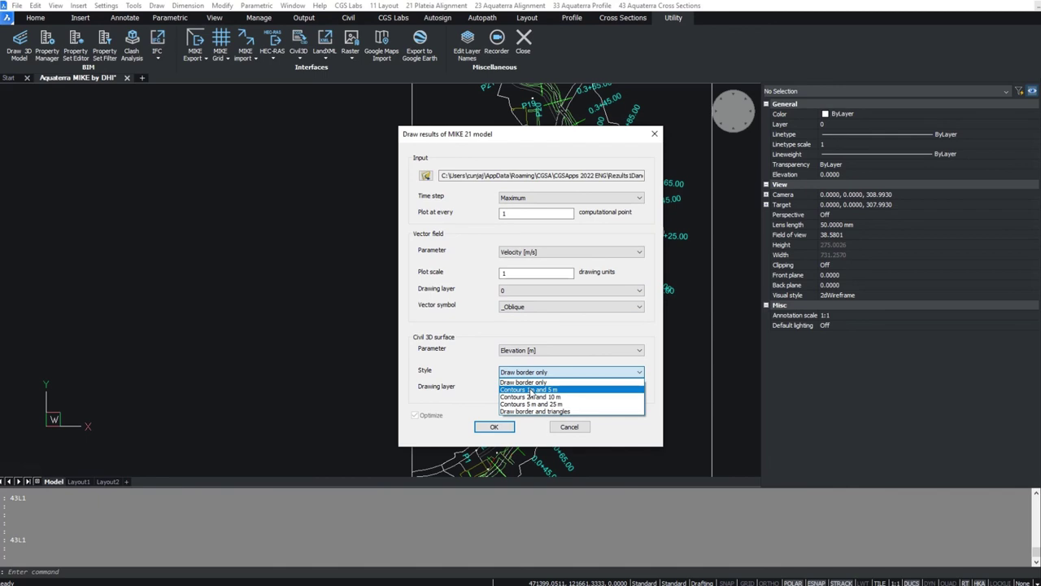
pyautogui.click(530, 391)
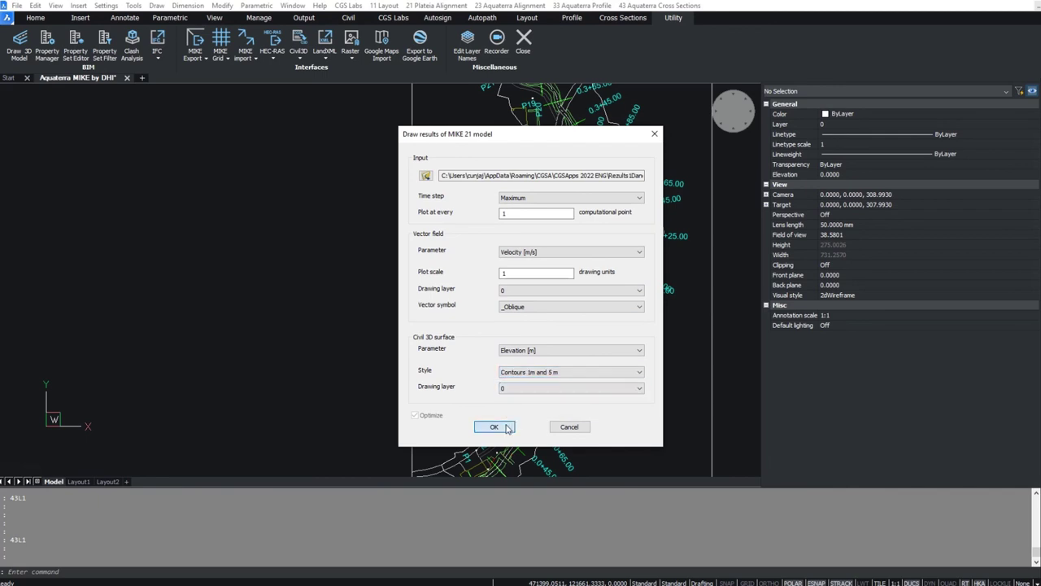
pyautogui.click(506, 427)
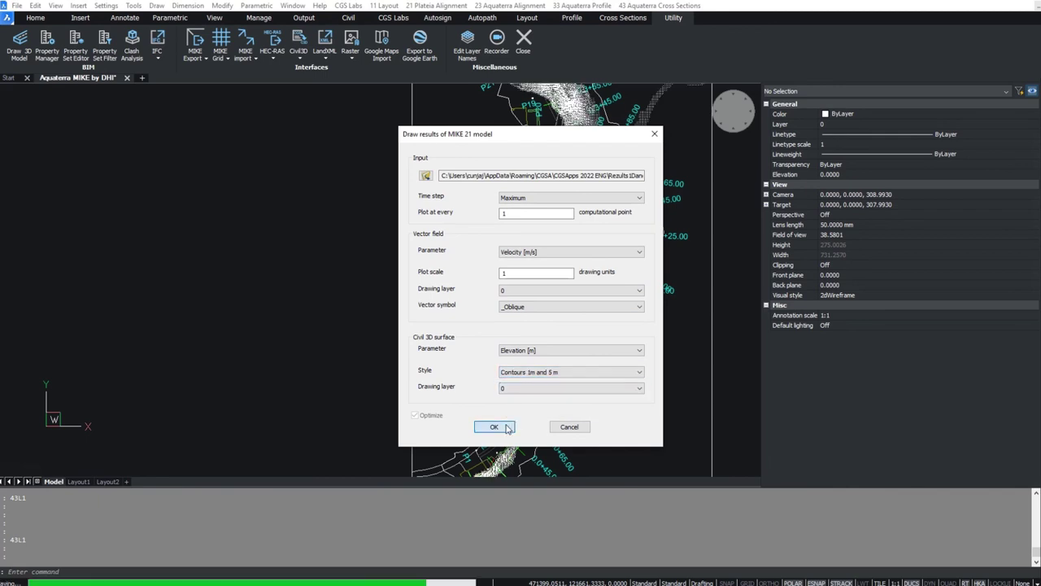